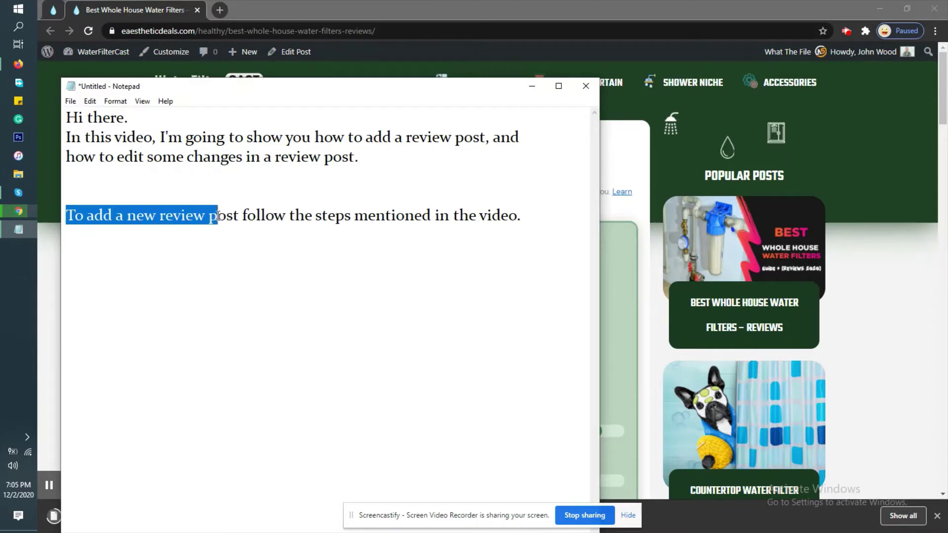
Switch from Notepad to Chrome and open the WaterFilterCast site's WordPress dashboard in a new tab
left_click(536, 219)
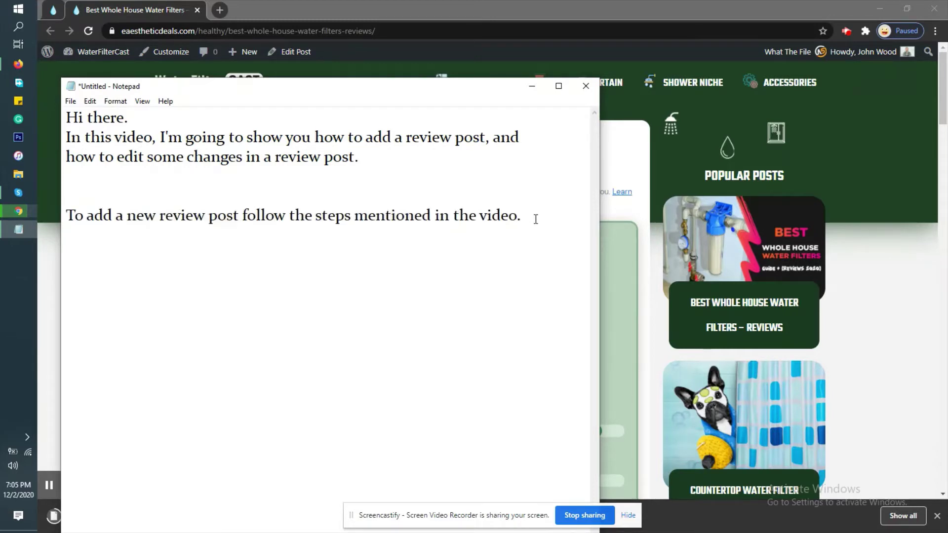
left_click(158, 6)
mouse_move(99, 52)
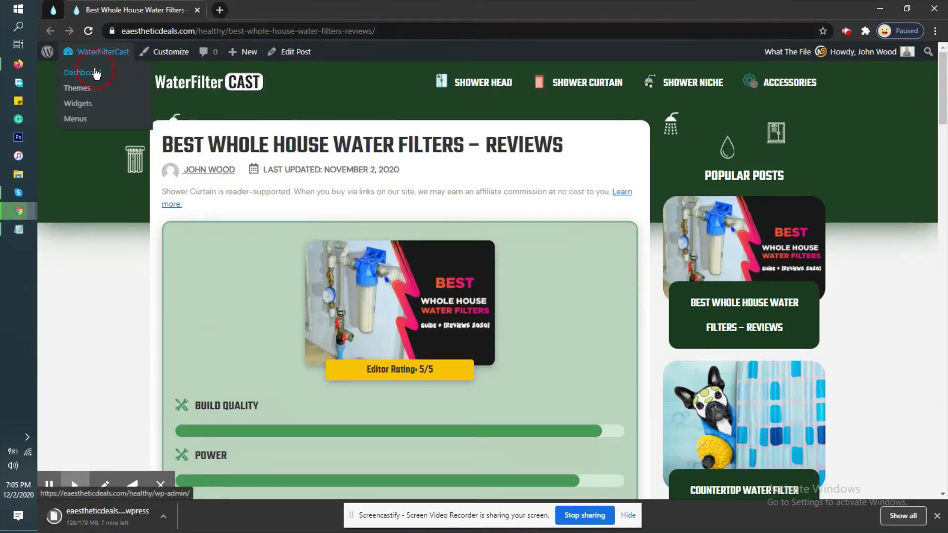
left_click(130, 81)
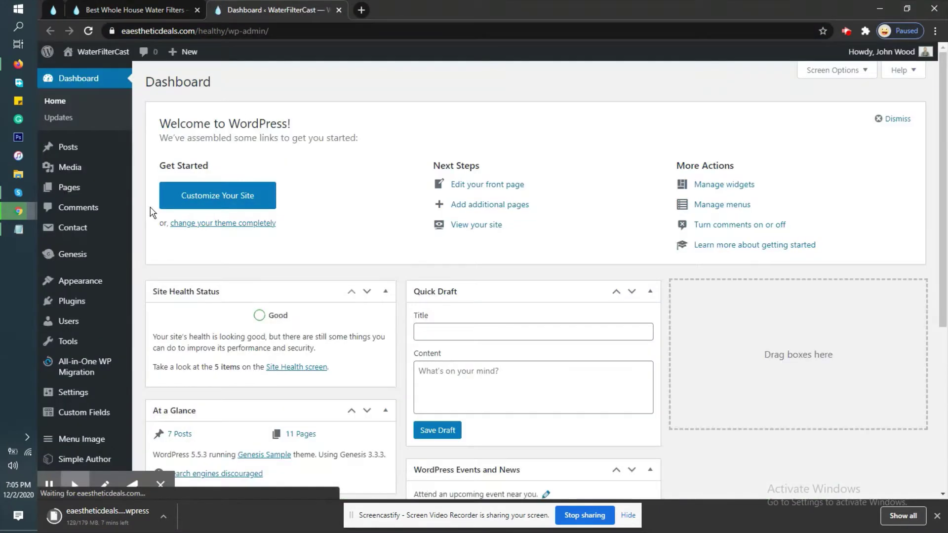
Start a new post titled "Review Post Sample" and assign it to the Review category
scroll(152, 215, "down", 2)
scroll(152, 216, "down", 2)
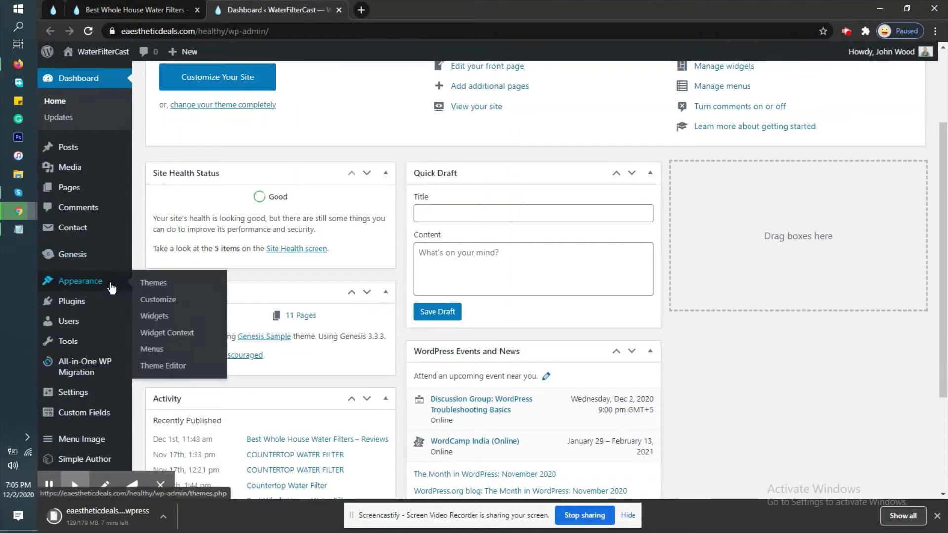
left_click(71, 148)
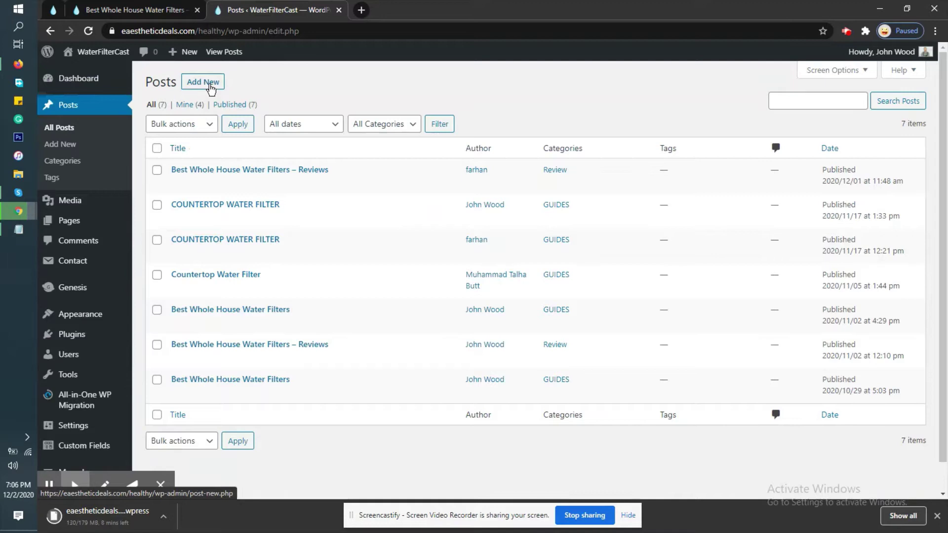
left_click(211, 89)
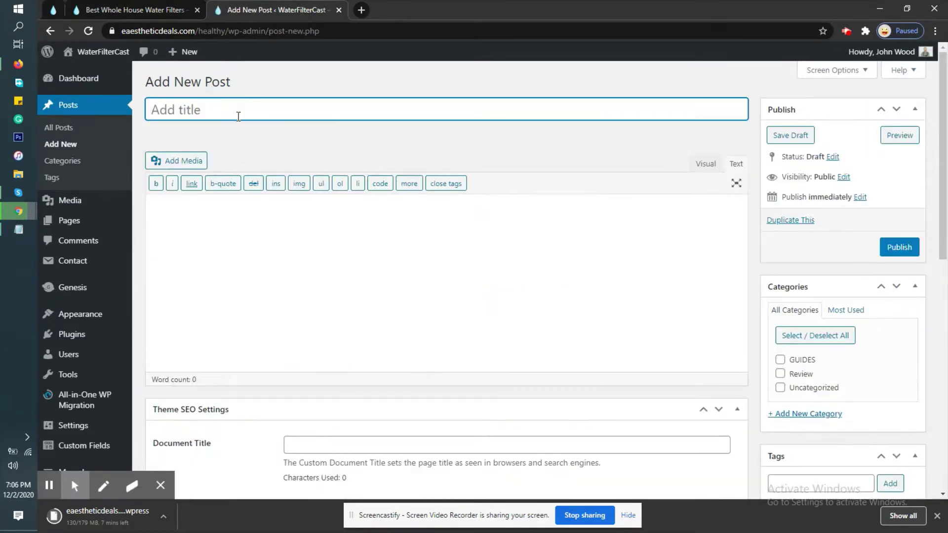
type("Review Post Sample")
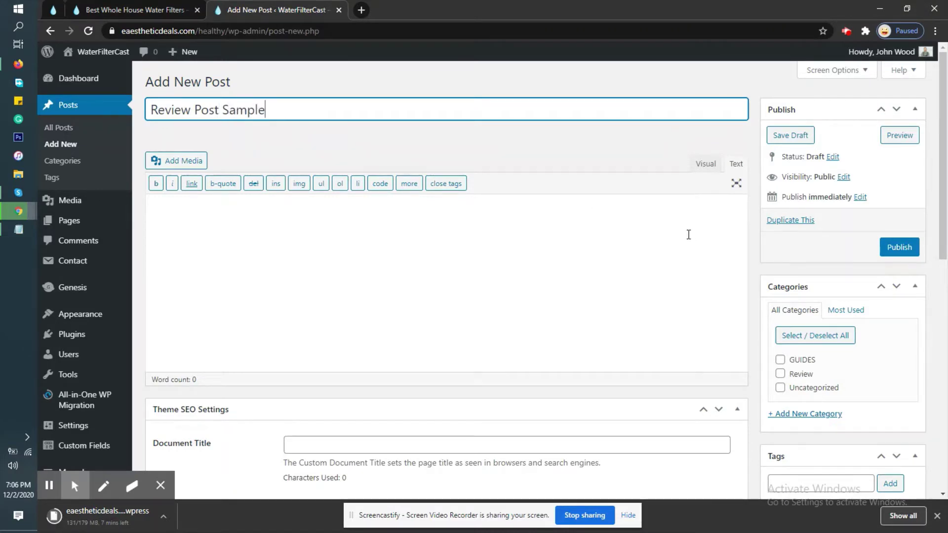
left_click(792, 374)
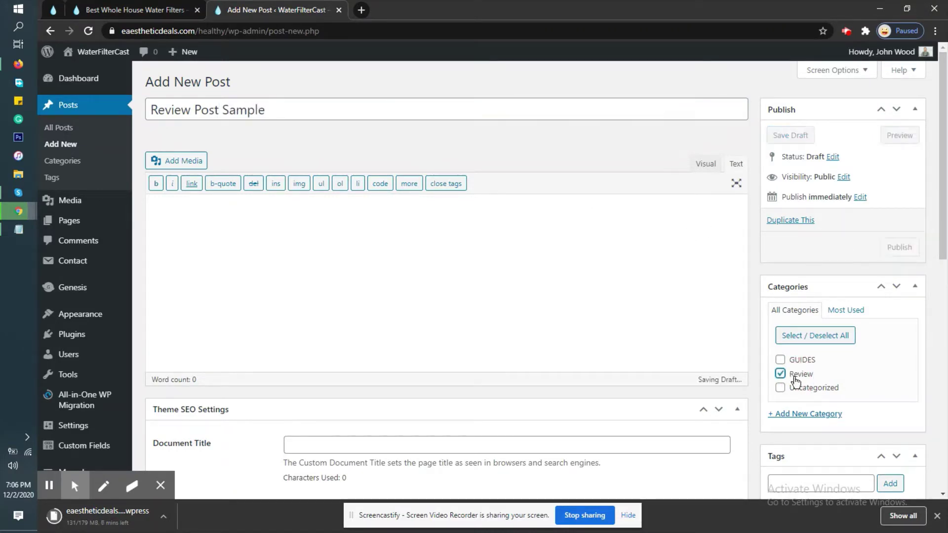
Set Shower-Head-Brand.jpg from the media library as the post's featured image and publish the post
scroll(910, 266, "down", 6)
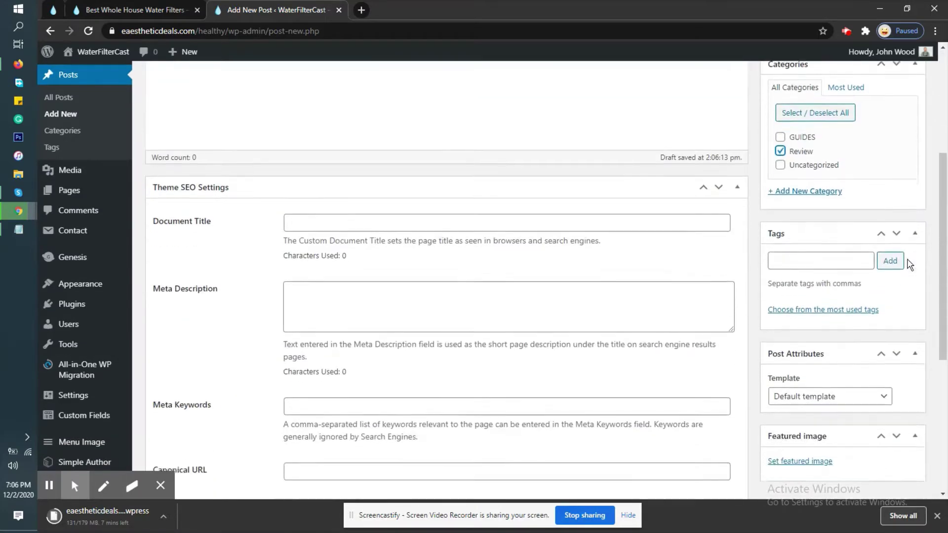
scroll(910, 265, "up", 6)
scroll(909, 265, "down", 7)
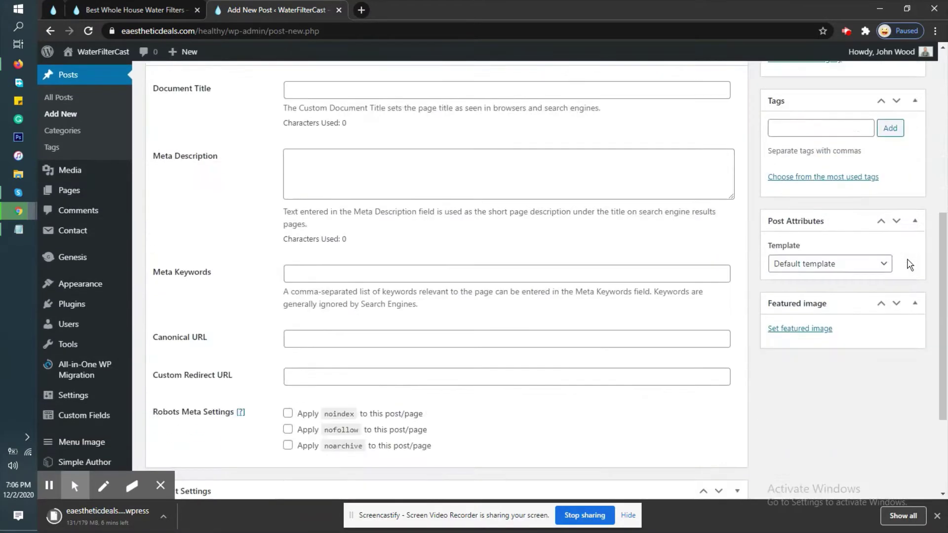
left_click(816, 330)
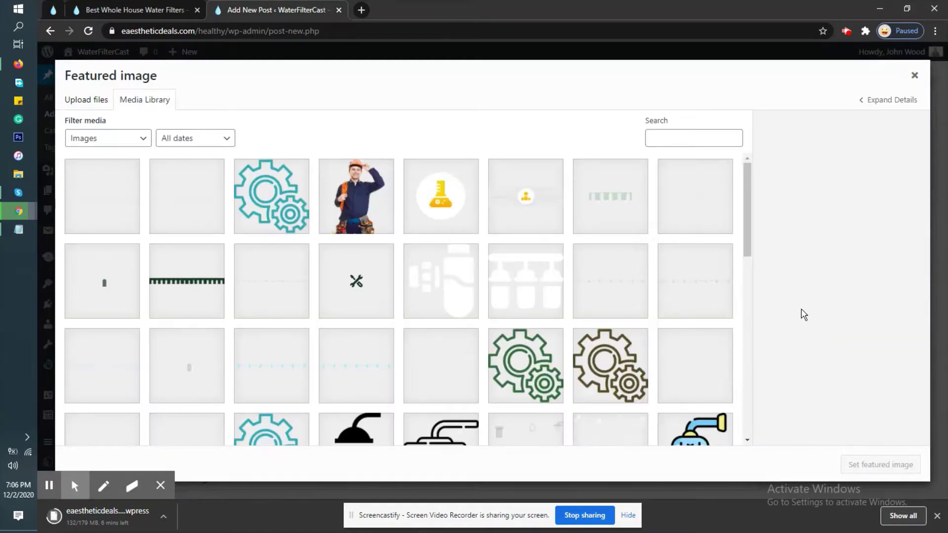
scroll(511, 296, "down", 8)
scroll(511, 292, "down", 1)
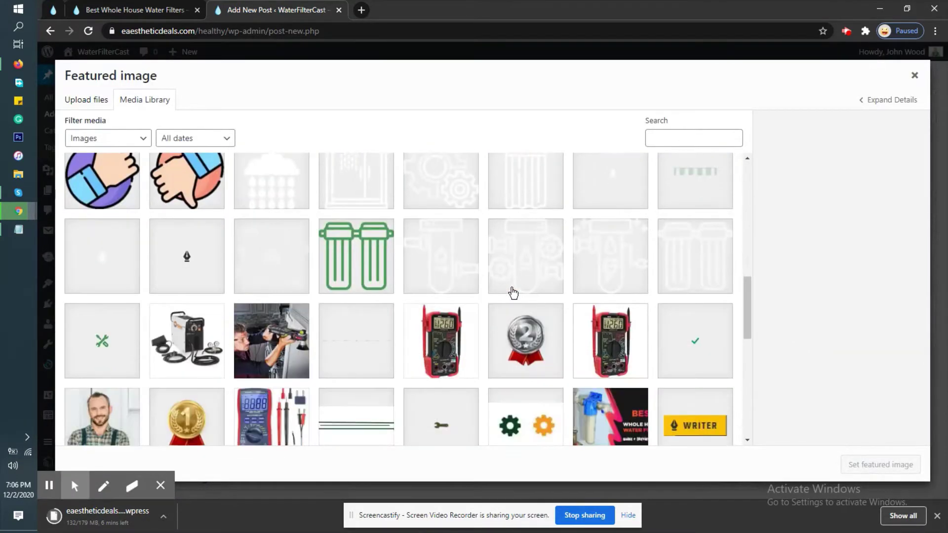
scroll(377, 260, "up", 4)
left_click(377, 321)
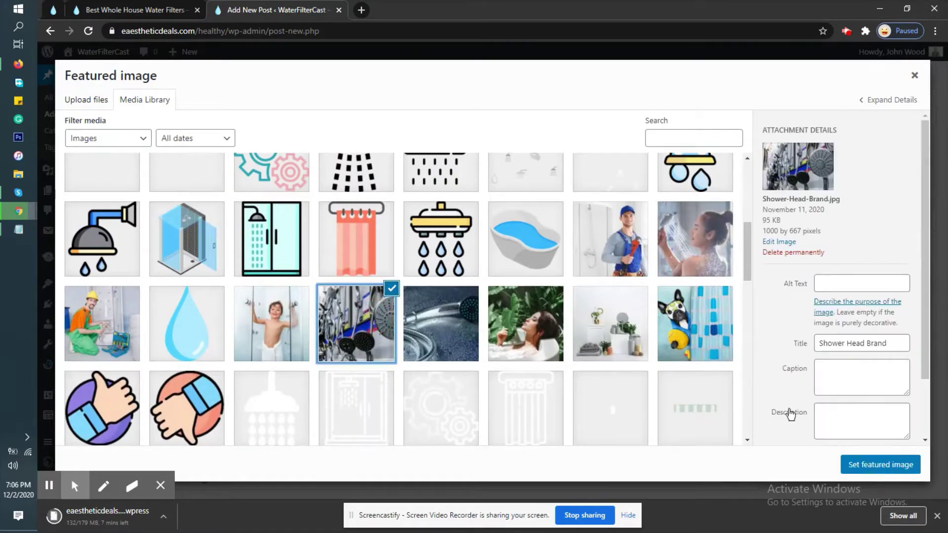
left_click(878, 465)
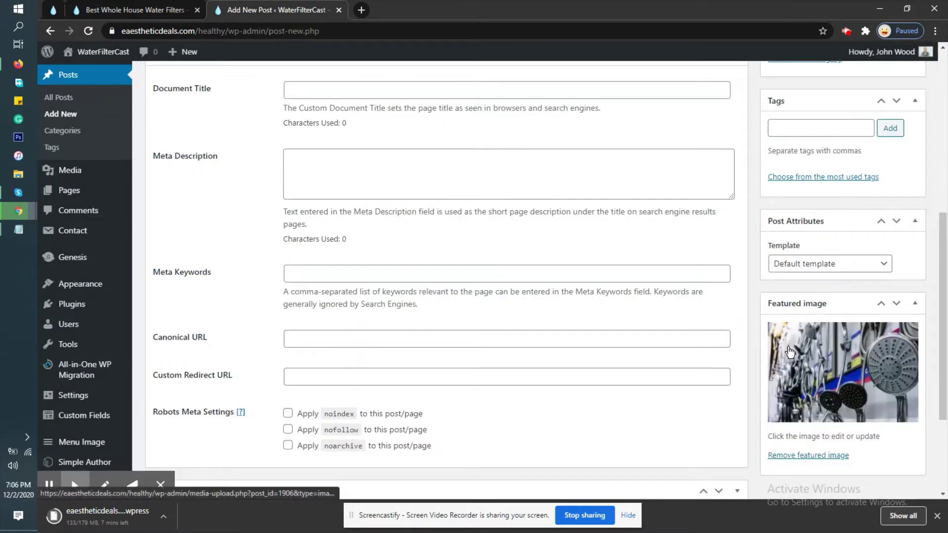
scroll(799, 365, "up", 7)
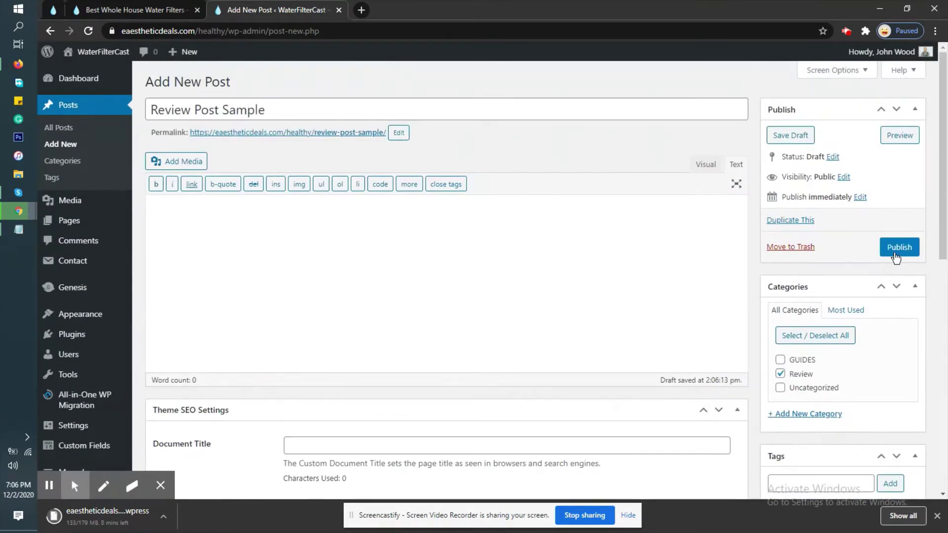
left_click(896, 250)
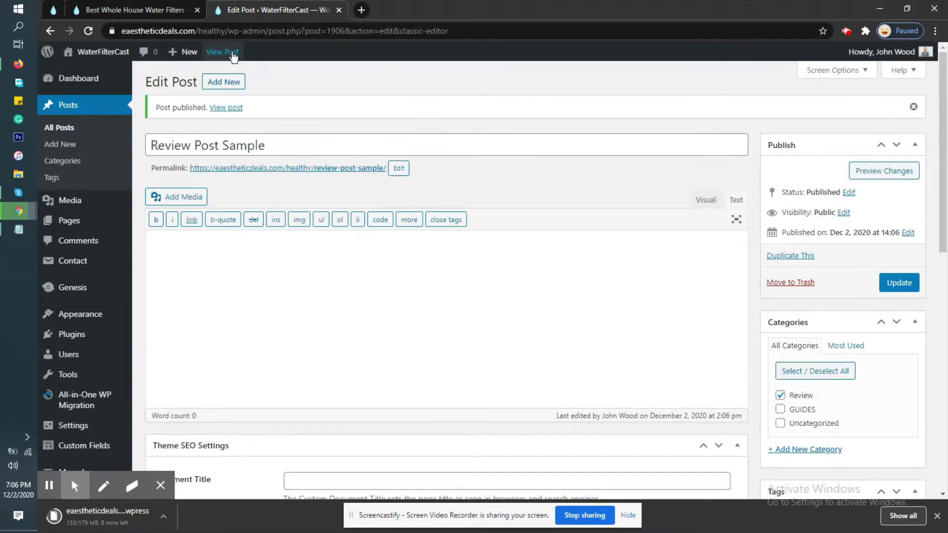
View the published Review Post Sample page in a new browser tab, check its title, and return to the post editor
right_click(231, 52)
left_click(272, 60)
key("ctrl+Tab")
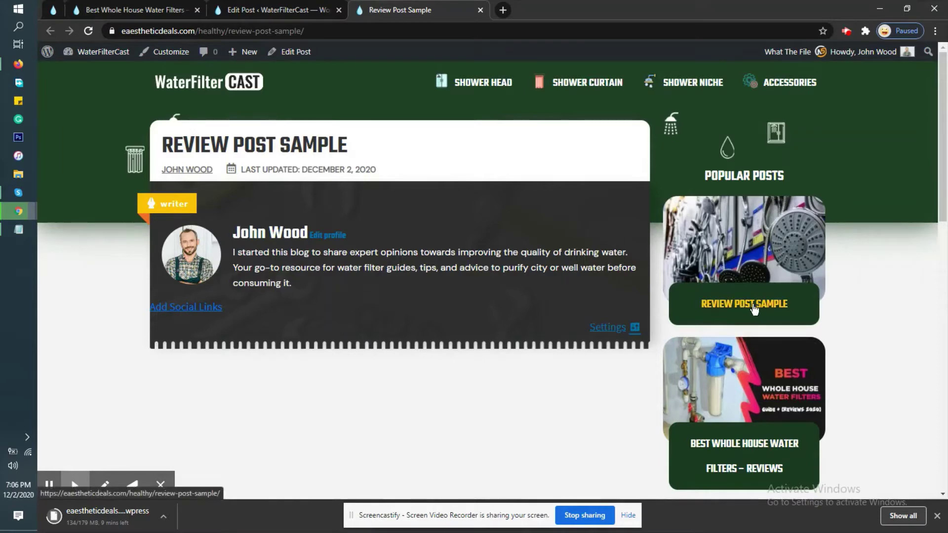
triple_click(279, 148)
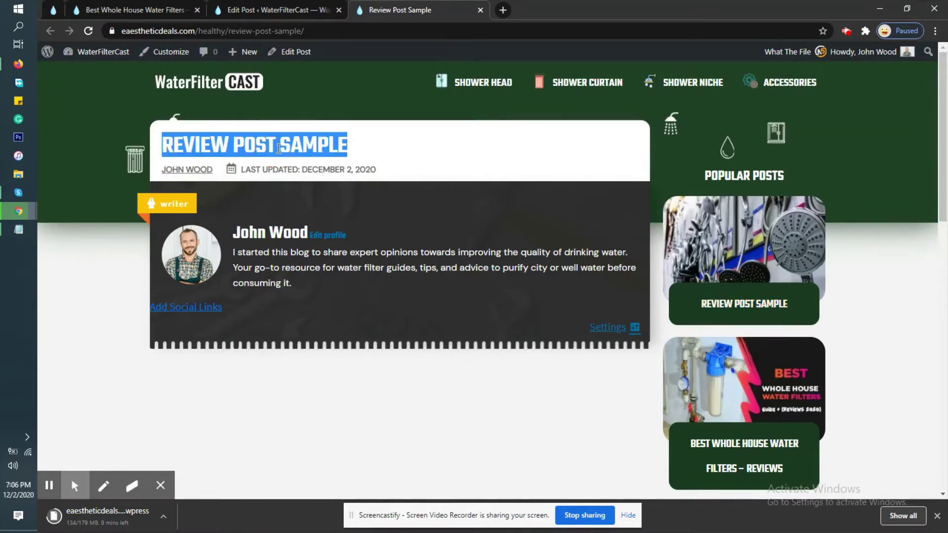
left_click(423, 284)
left_click(275, 6)
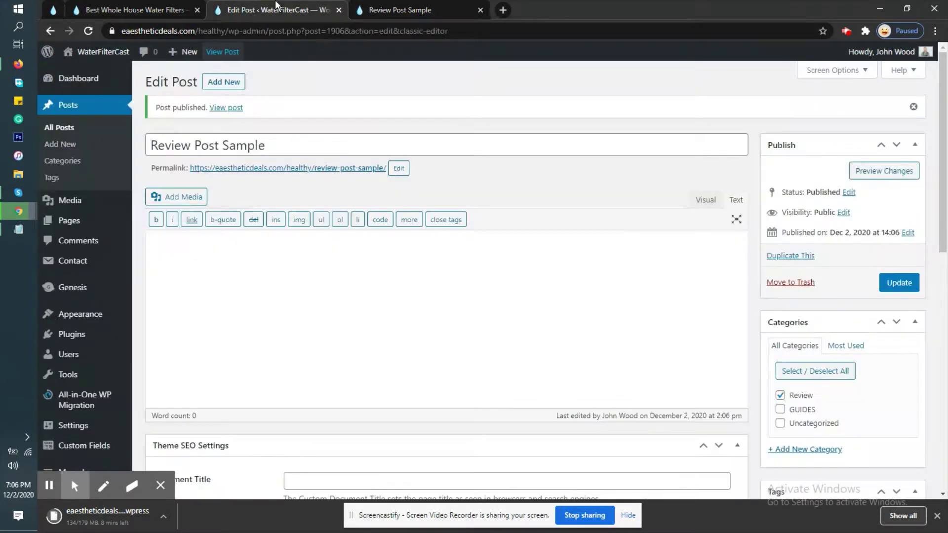
Switch to Notepad, add the line "To add the layout of Review post, select the template" below the existing notes, and return to the post editor
left_click(16, 231)
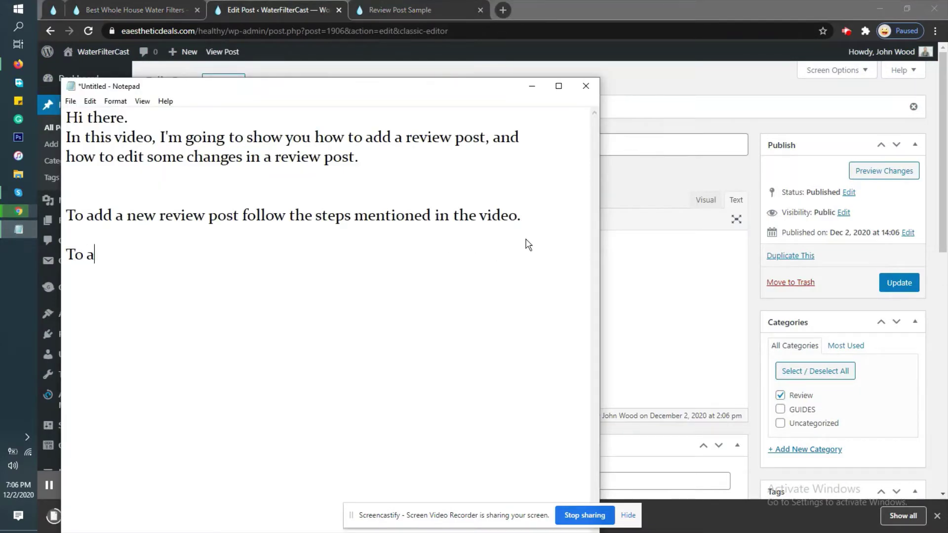
type("the lay")
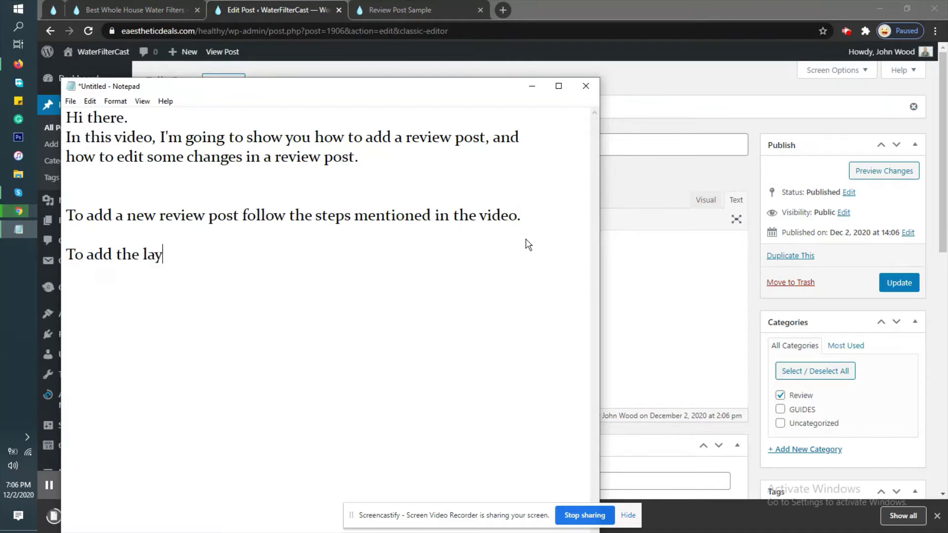
type("out of R")
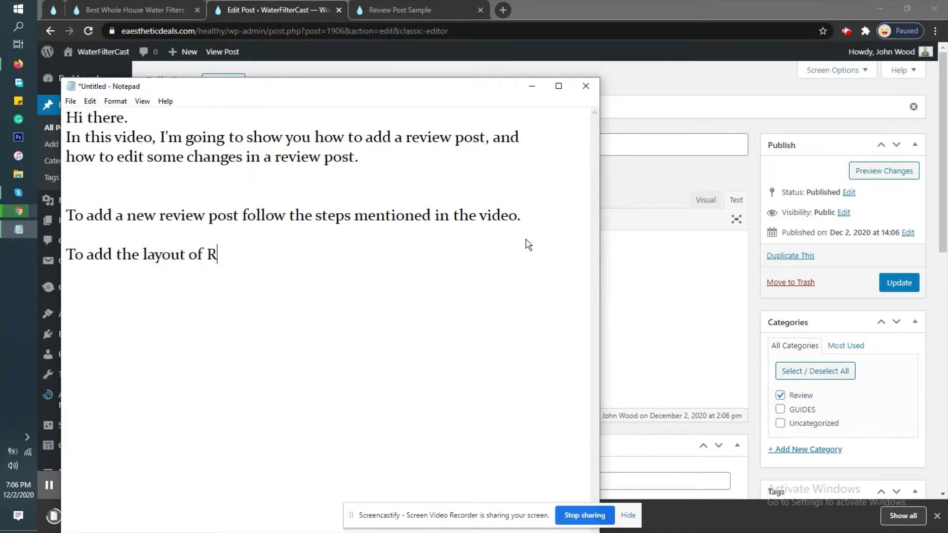
type("eview post, sek")
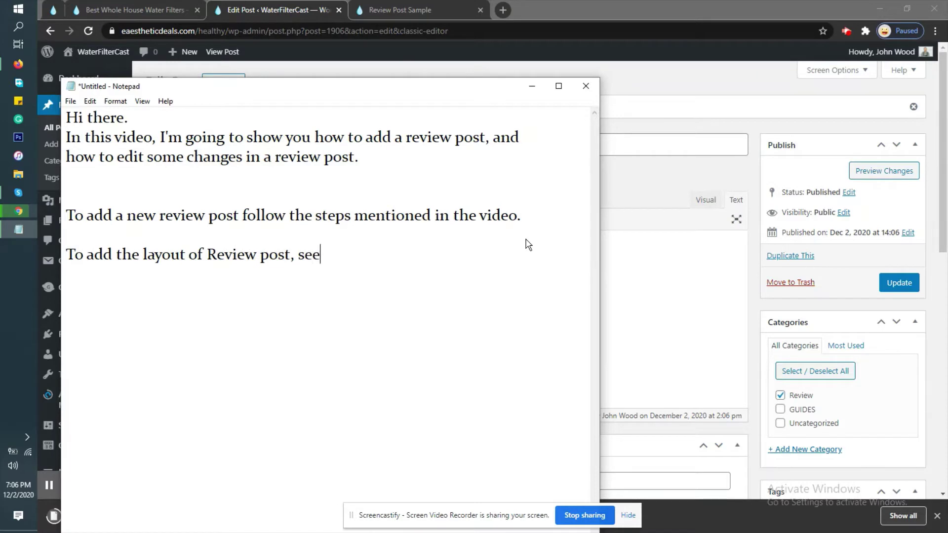
type("lect the template")
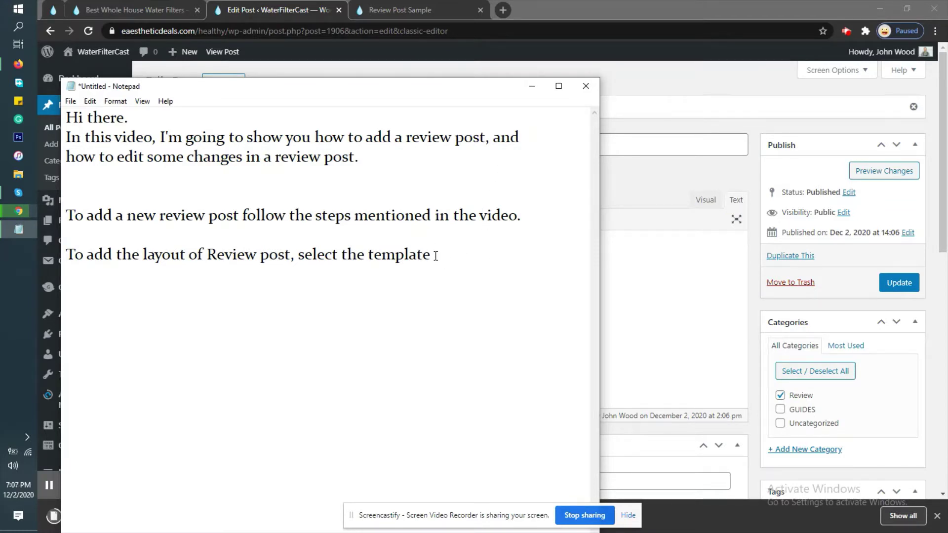
left_click_drag(436, 255, 62, 254)
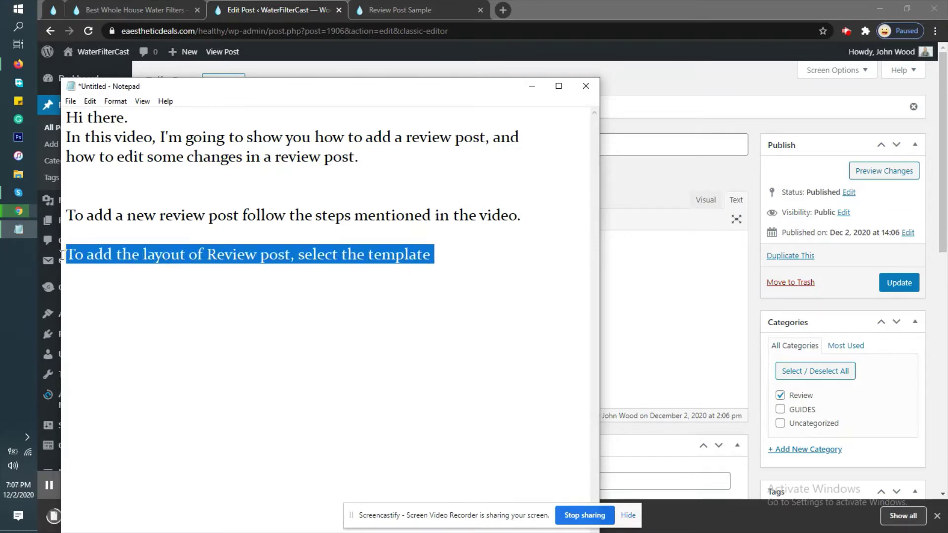
left_click(533, 87)
Change the post's template to Single Post Review Template and update the post
scroll(850, 267, "down", 5)
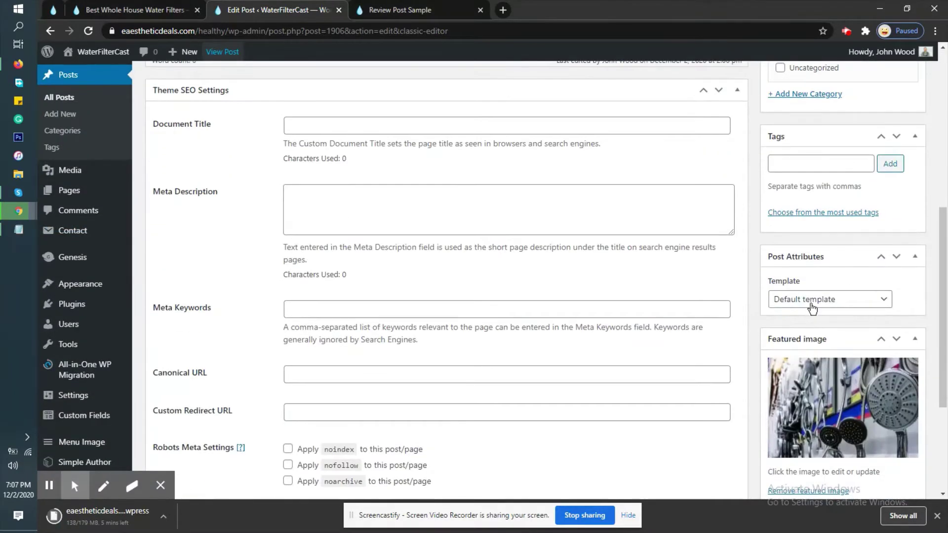
left_click(812, 301)
left_click(808, 326)
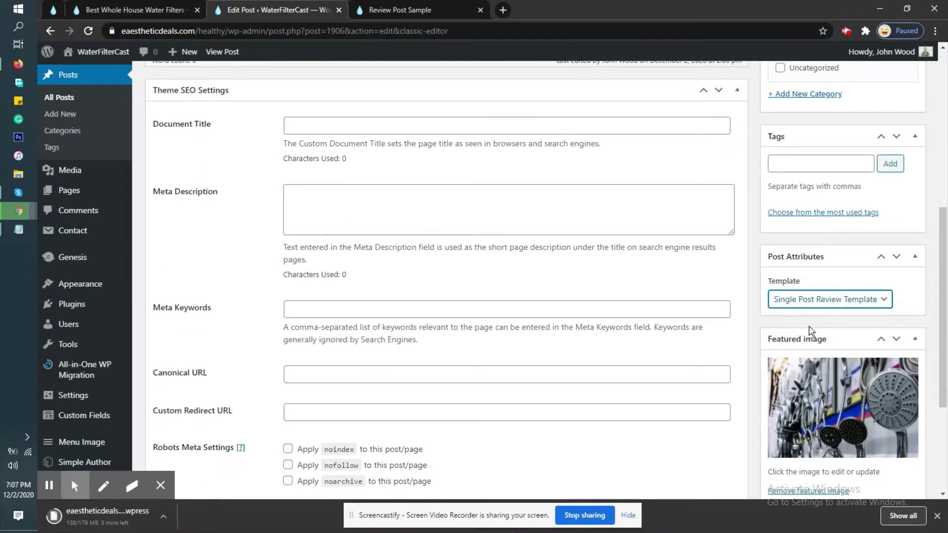
scroll(753, 274, "up", 5)
scroll(753, 272, "up", 10)
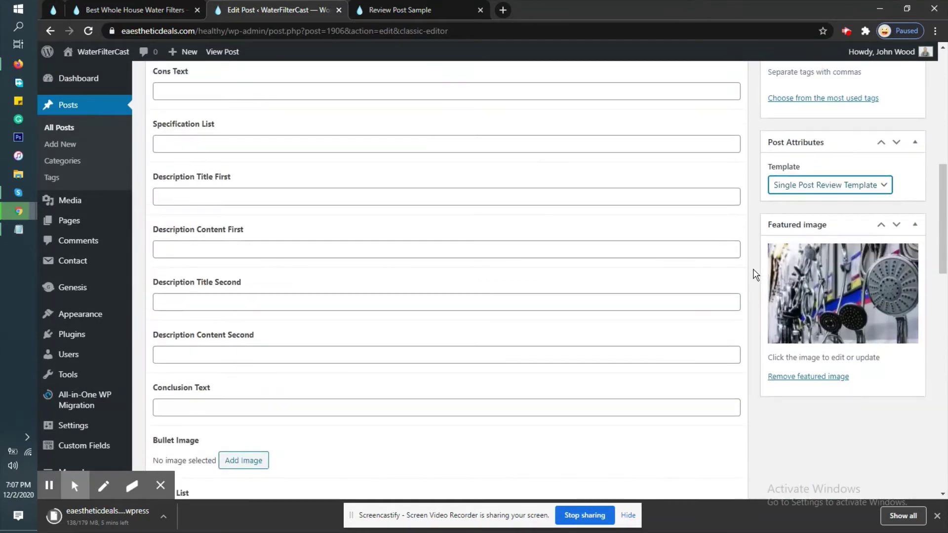
scroll(362, 182, "up", 1)
scroll(362, 182, "up", 3)
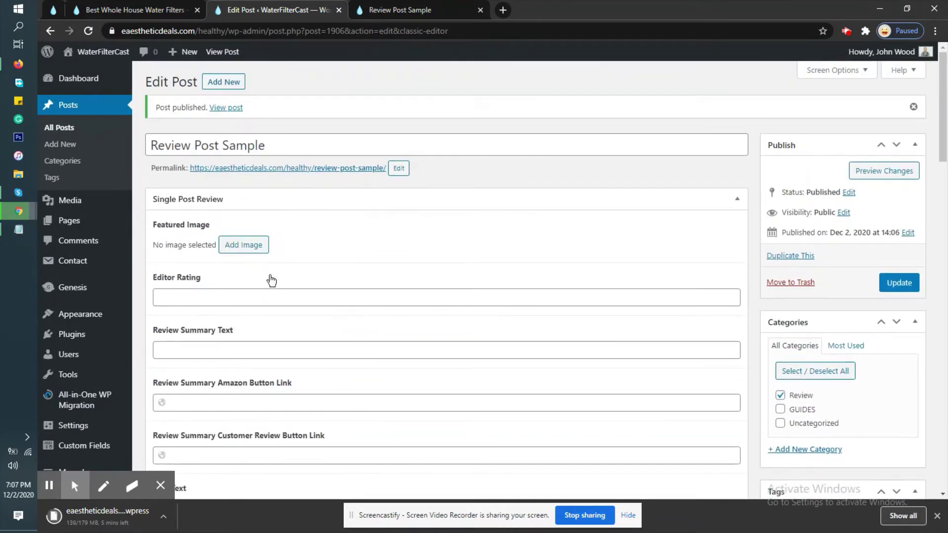
left_click(899, 283)
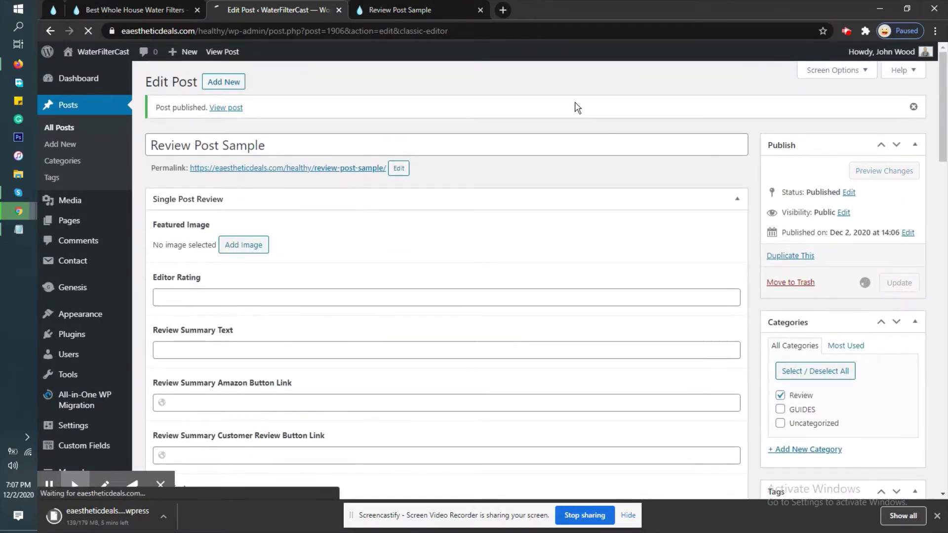
Reload the live Review Post Sample page to check its review layout, and return to the post editor
left_click(412, 8)
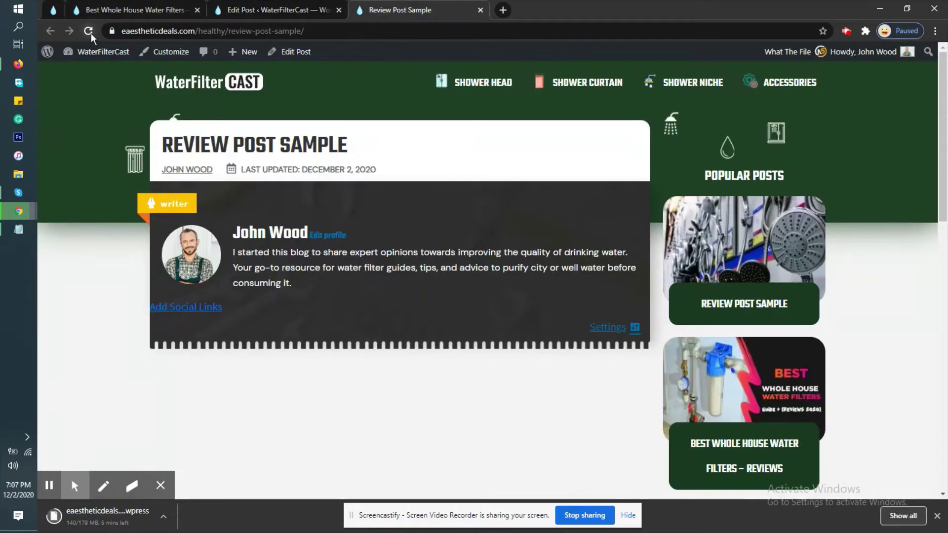
left_click(89, 32)
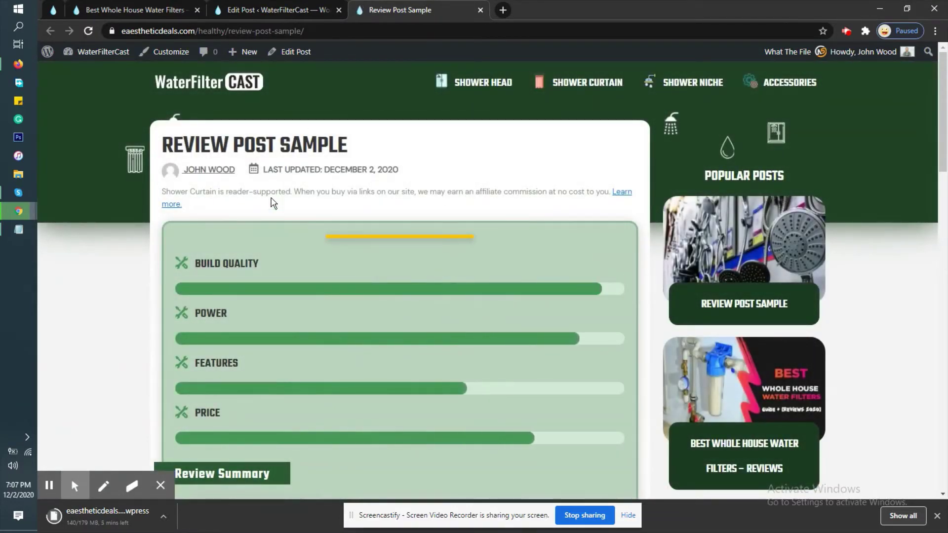
left_click(273, 8)
Set the Single Post Review section's Featured Image to Shower-Head.jpg from the media library
left_click(257, 247)
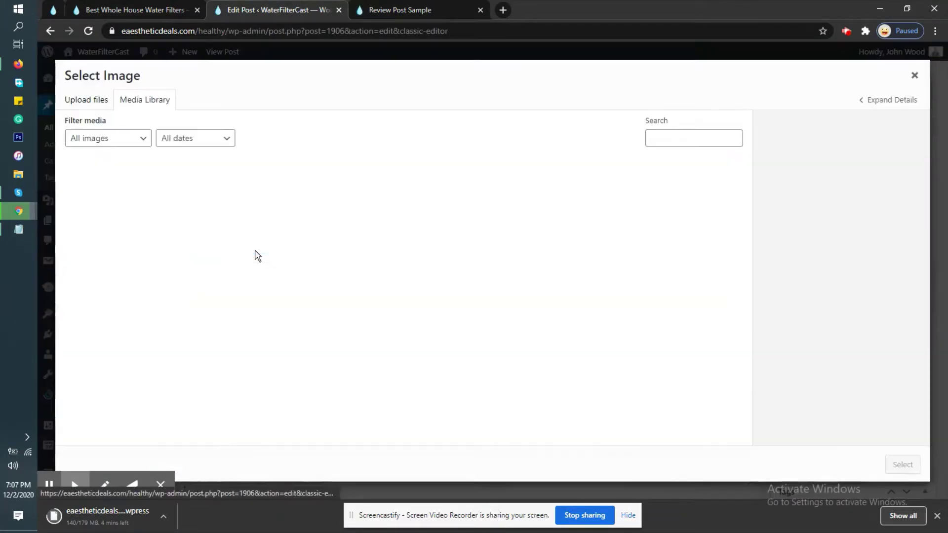
scroll(480, 236, "down", 7)
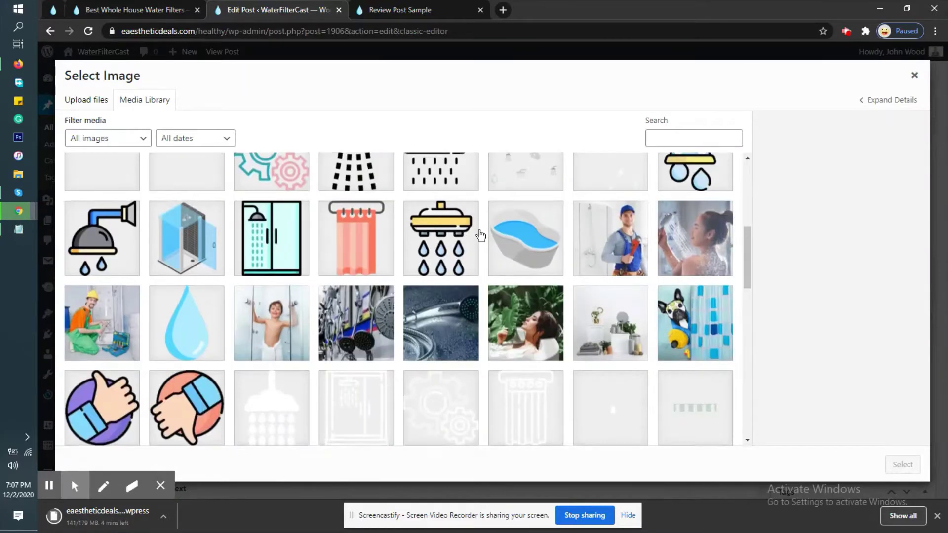
left_click(443, 280)
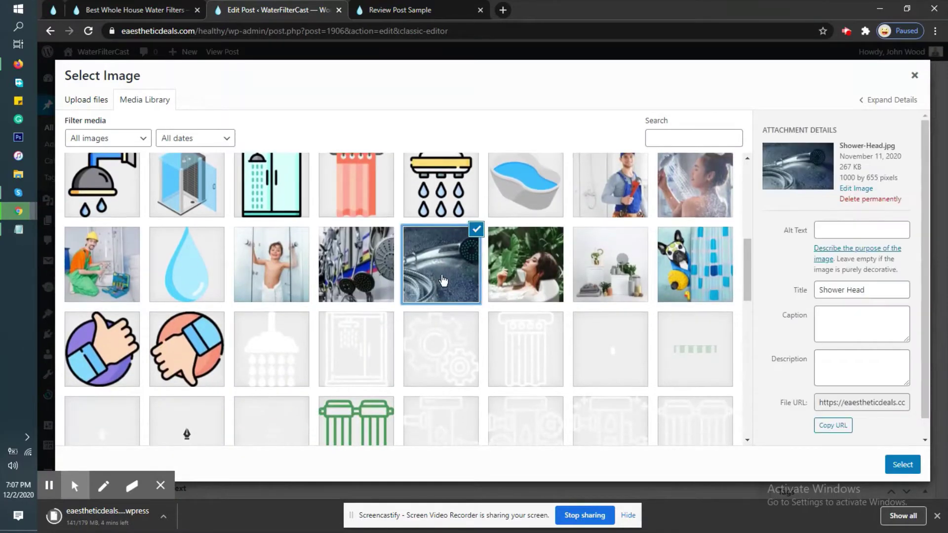
left_click(898, 464)
Enter 4.9/5 as the Editor Rating and update the post
scroll(329, 296, "down", 10)
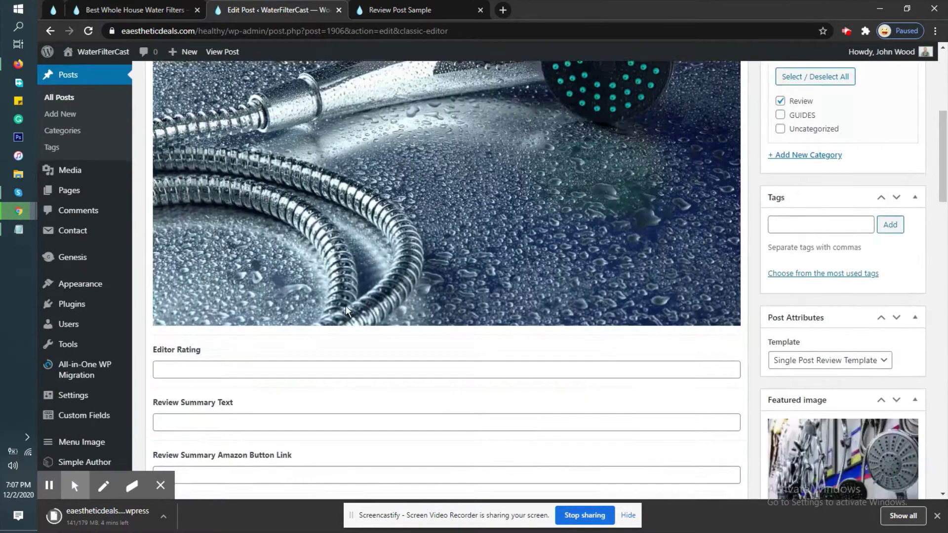
scroll(237, 192, "up", 1)
left_click(238, 192)
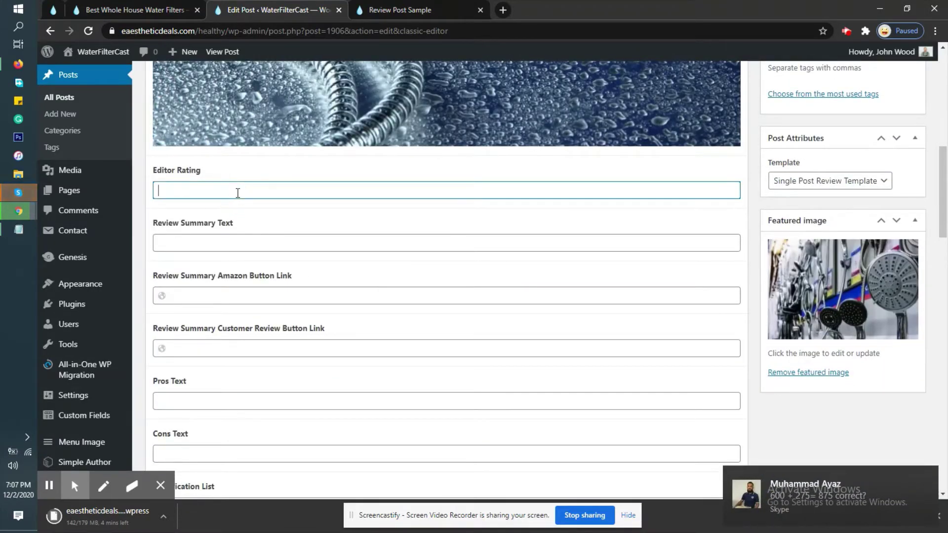
type("4.")
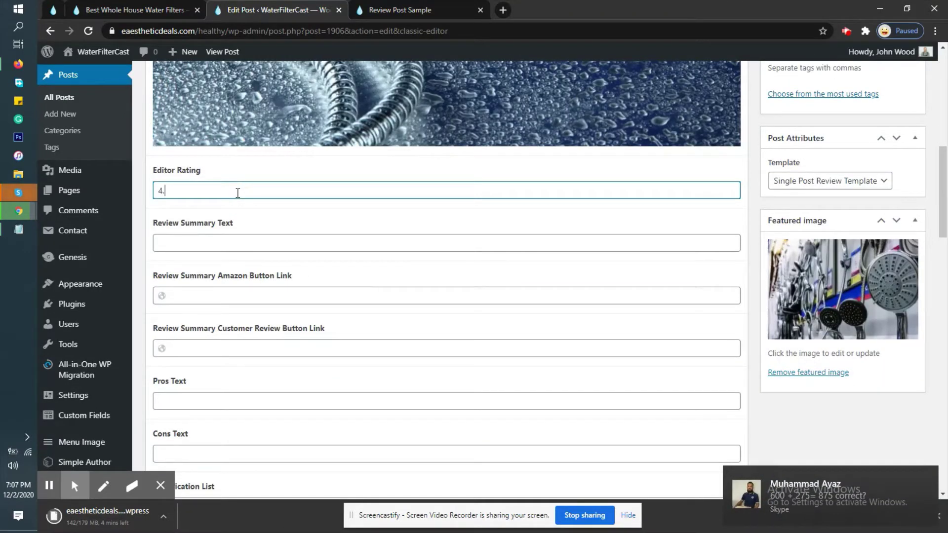
type("9/5")
scroll(861, 227, "up", 4)
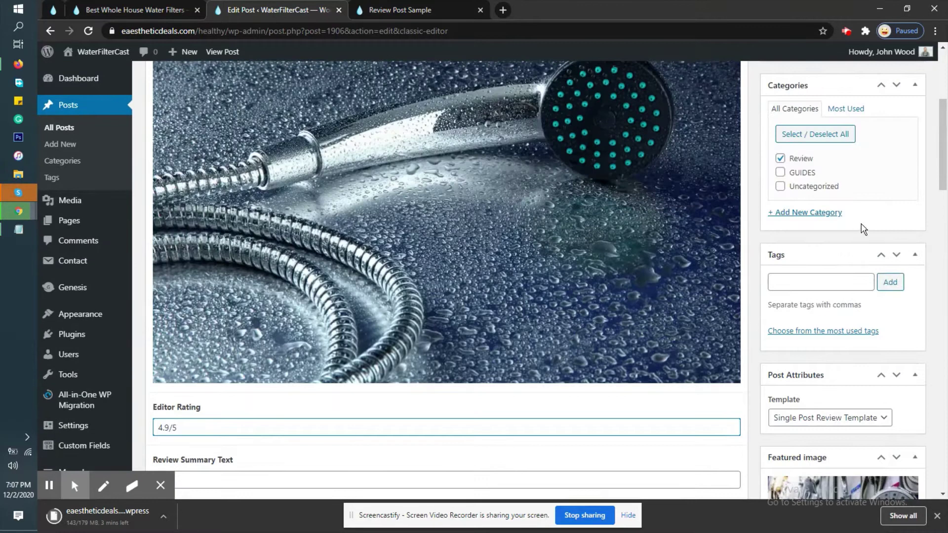
scroll(861, 228, "up", 3)
left_click(902, 225)
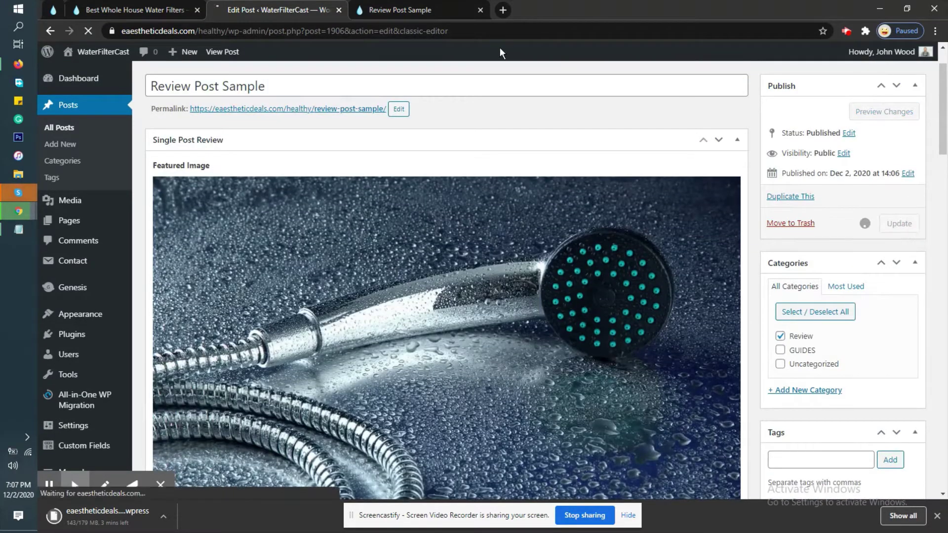
Reload the live Review Post Sample page, check its review image, rating and summary sections, and return to the post editor
left_click(384, 5)
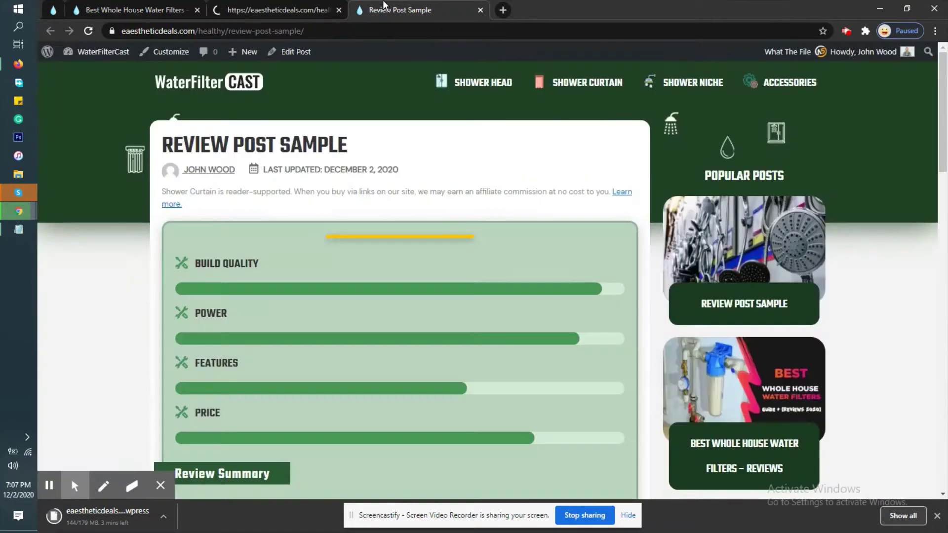
left_click(88, 30)
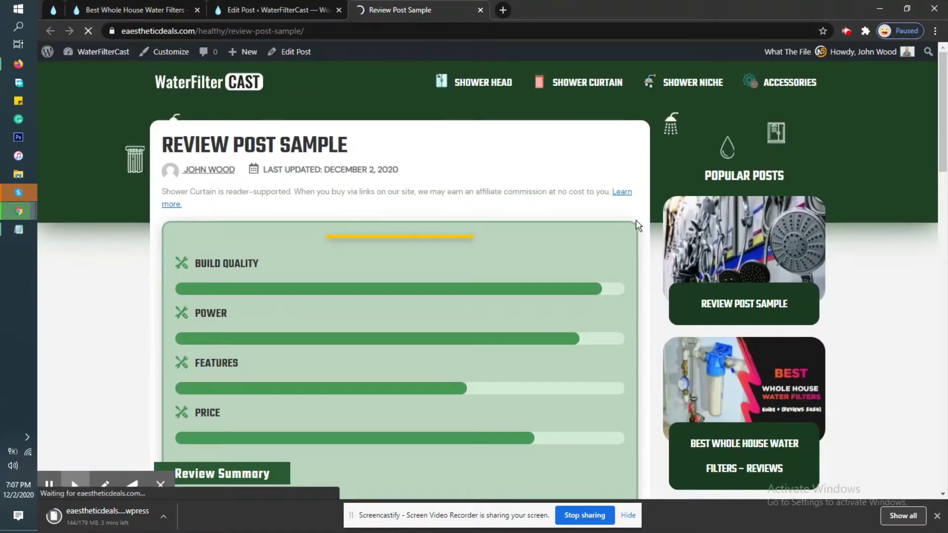
scroll(568, 222, "down", 1)
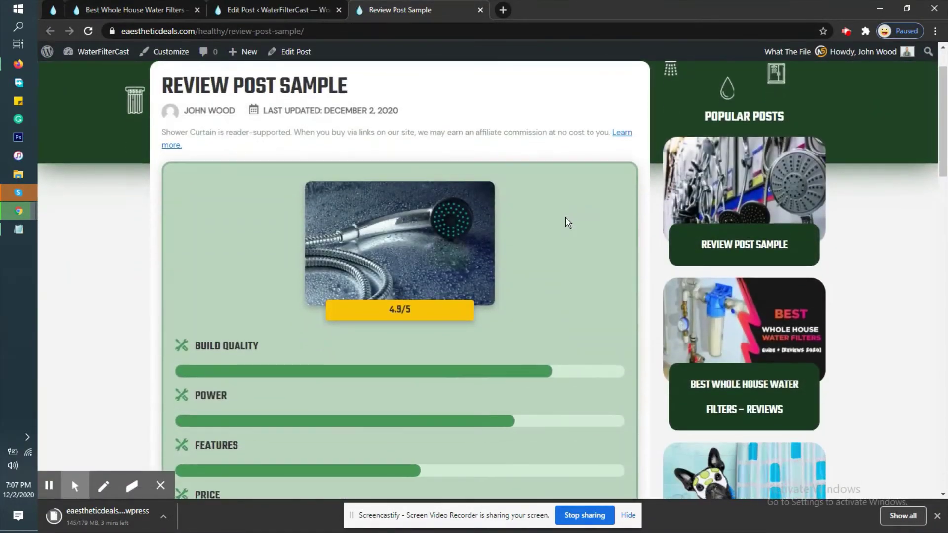
scroll(432, 212, "down", 1)
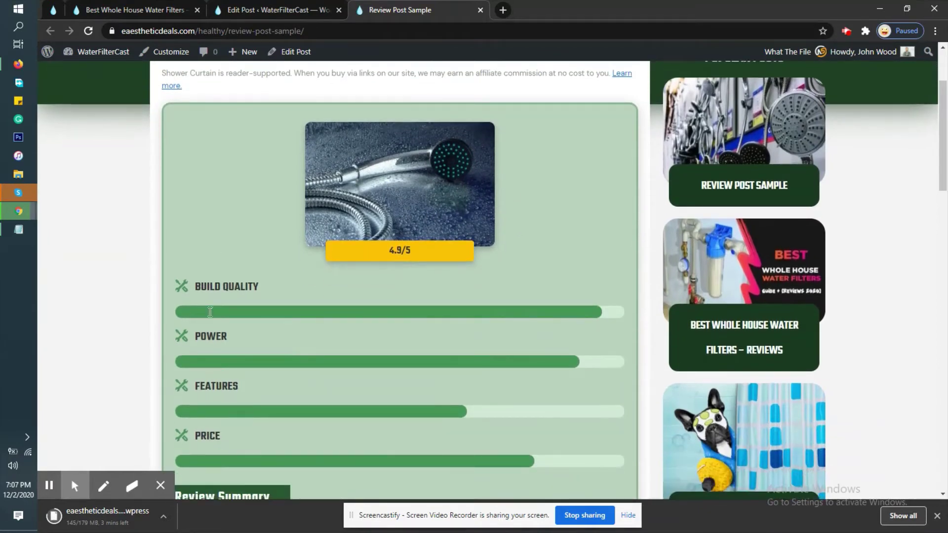
scroll(402, 118, "down", 7)
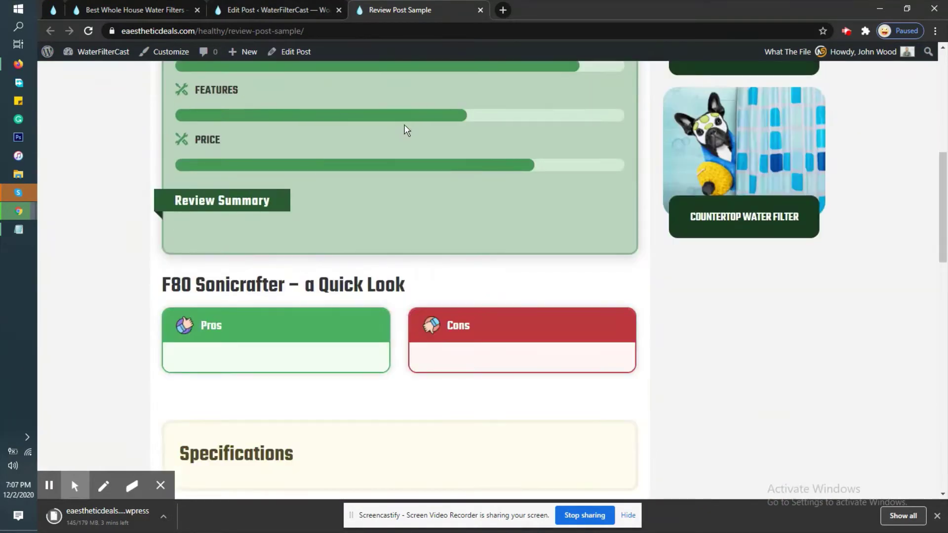
scroll(420, 285, "up", 5)
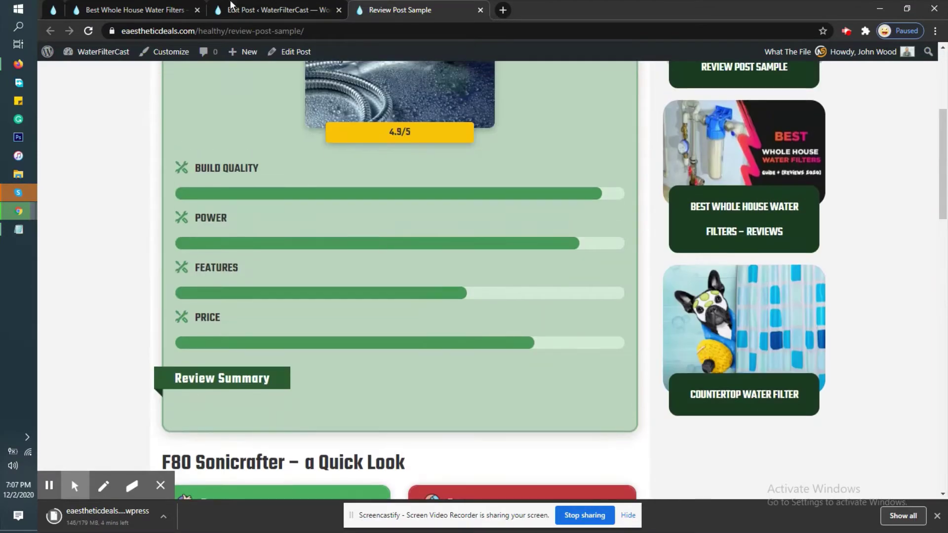
left_click(266, 9)
Enter the paragraph tags <p></p> in Review Summary Text and place the cursor between them
scroll(514, 192, "down", 10)
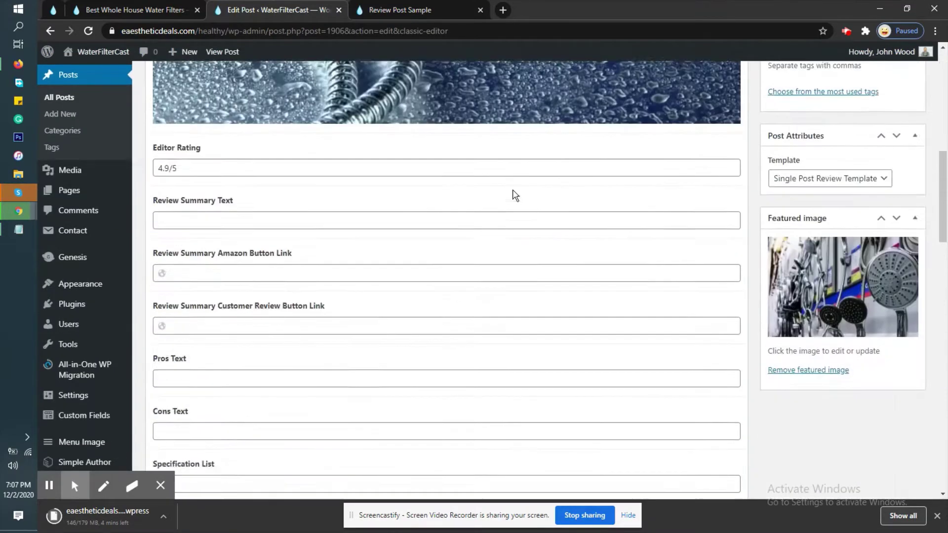
scroll(321, 204, "up", 2)
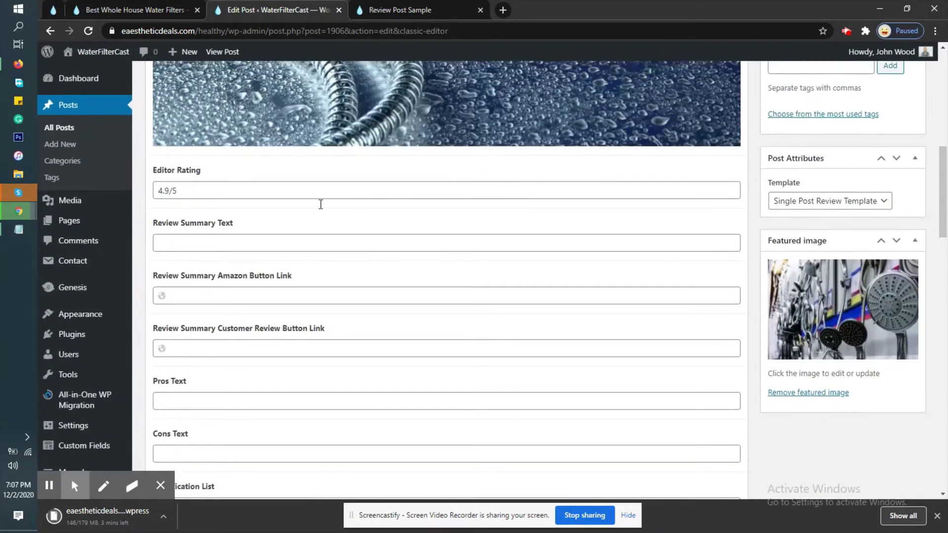
left_click(274, 246)
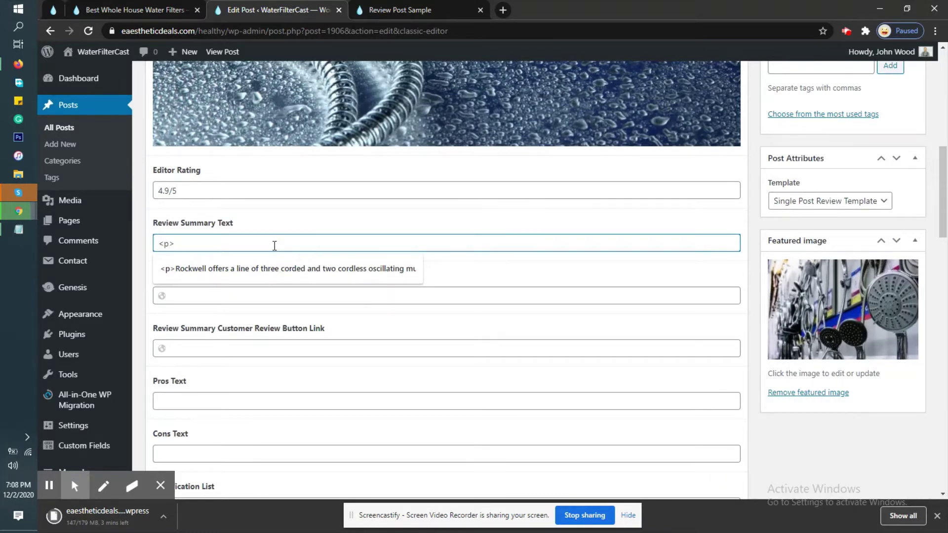
type("<p></p>")
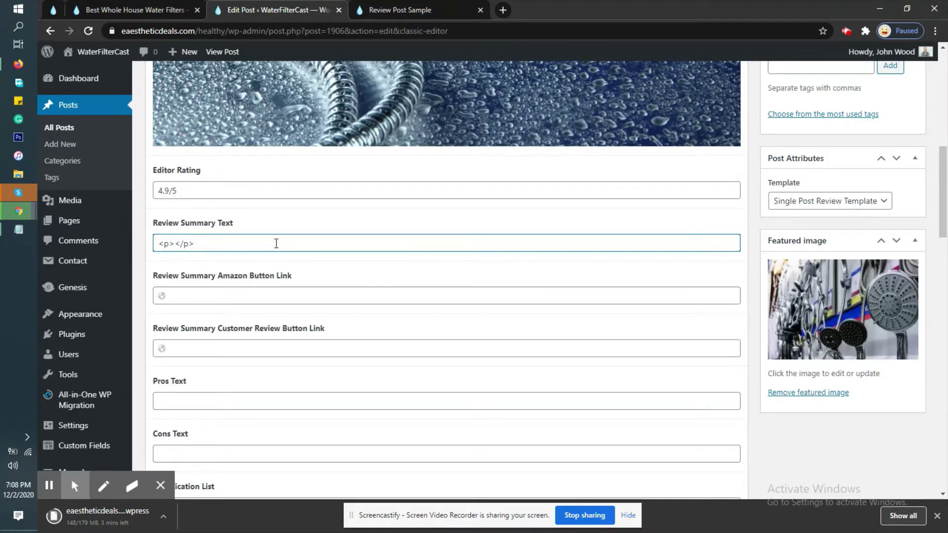
left_click(176, 244)
left_click(175, 243)
left_click(175, 243)
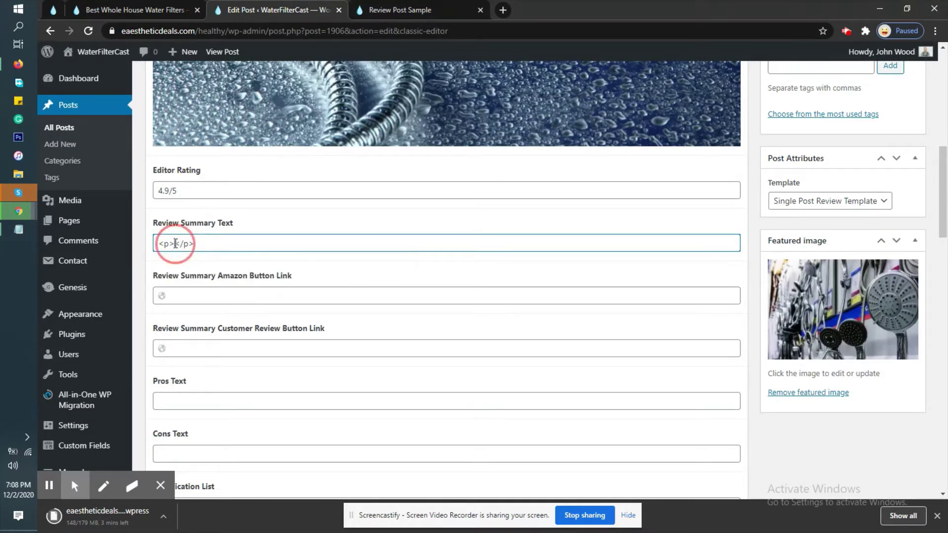
Switch to Notepad, add the line "Add your paragraph text into these tags" below the existing notes, and return to the browser
left_click(19, 229)
left_click(476, 284)
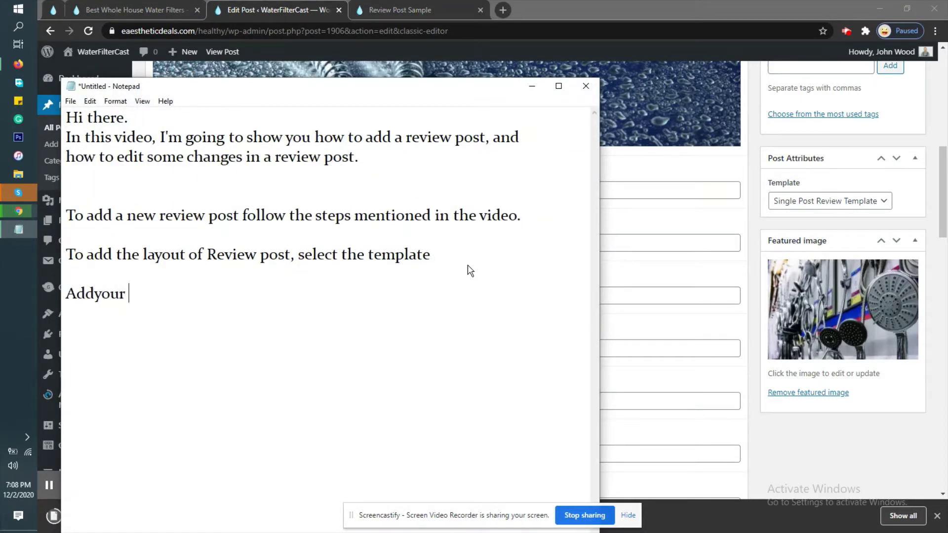
key("BackSpace")
key("BackSpace")
key("BackSpace")
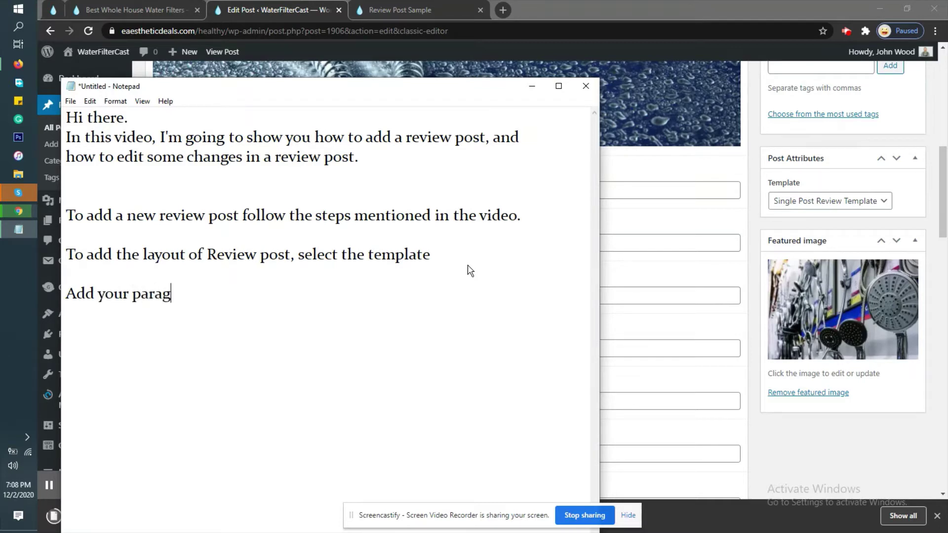
type("your paragraph text intr")
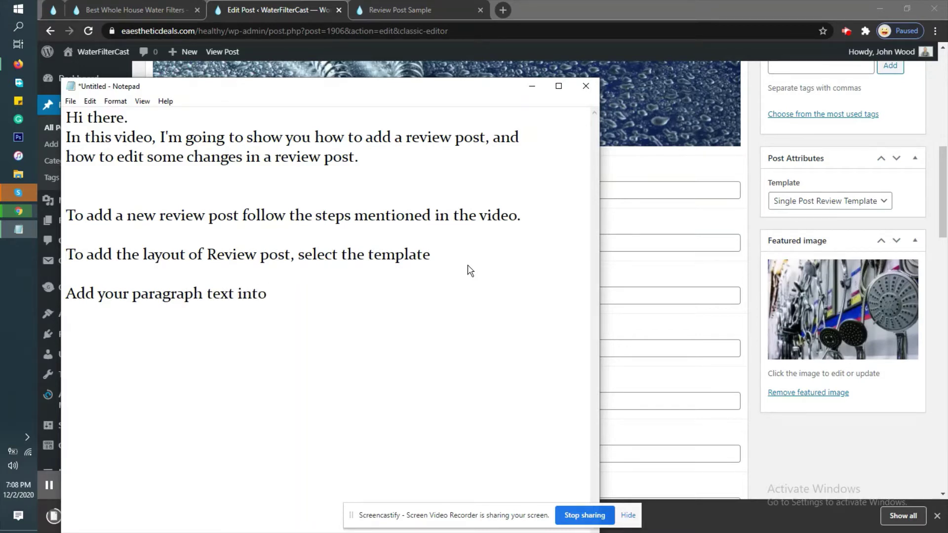
type("hese tags")
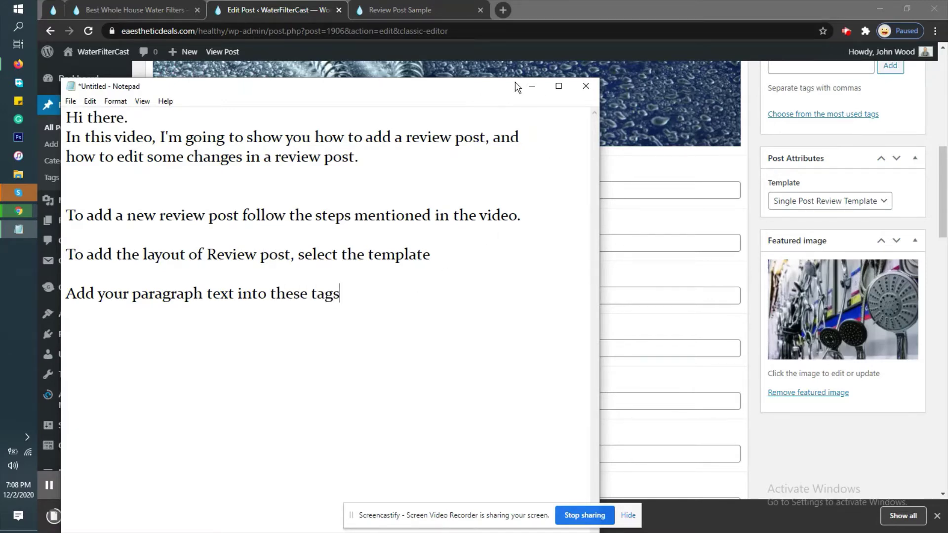
left_click(532, 86)
Copy the writer's bio paragraph from the live review page and paste it between the Review Summary Text's paragraph tags
left_click(444, 10)
scroll(534, 178, "down", 7)
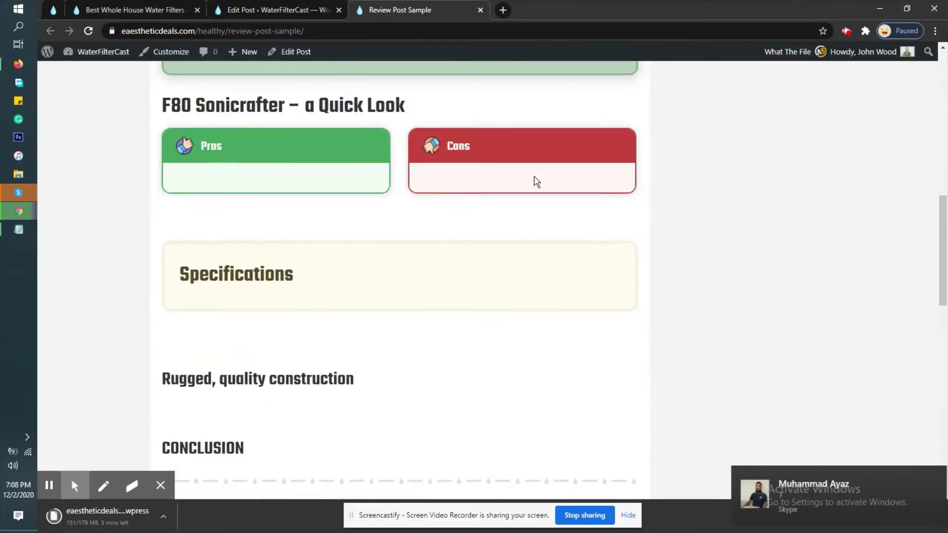
scroll(535, 174, "down", 10)
scroll(534, 174, "up", 4)
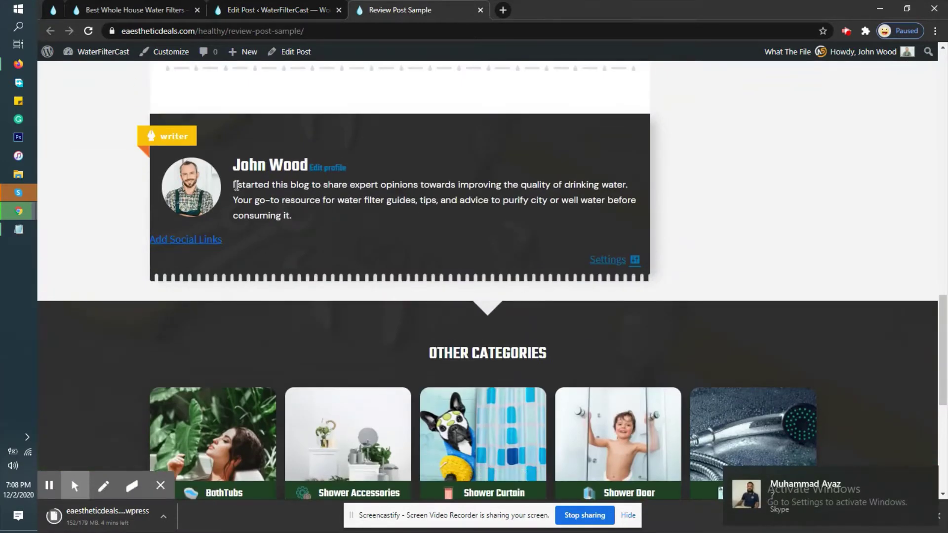
left_click_drag(232, 182, 299, 211)
triple_click(300, 212)
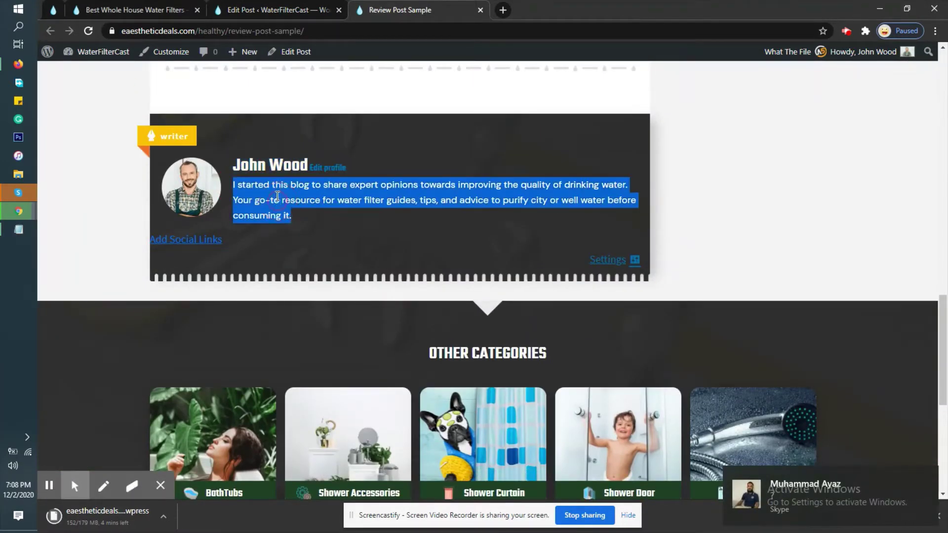
right_click(277, 197)
left_click(297, 204)
left_click(290, 10)
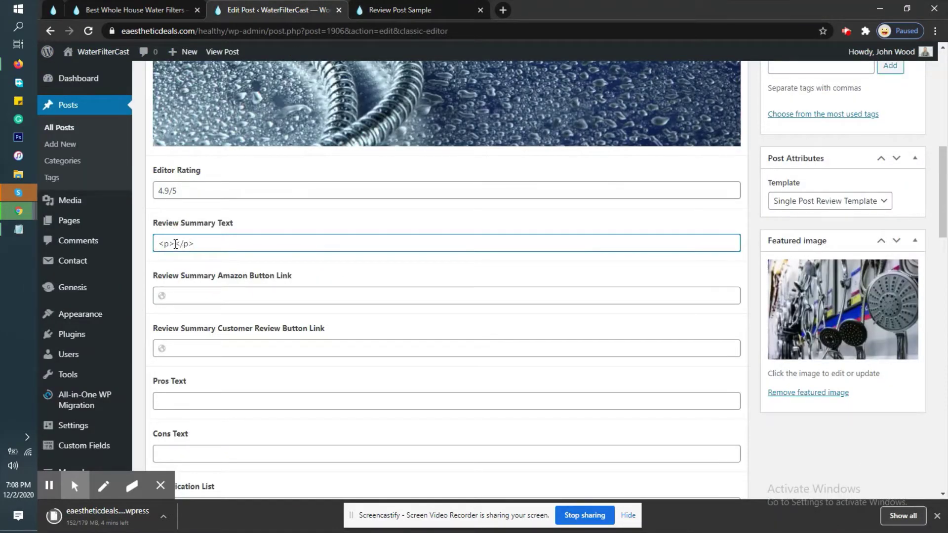
key("ctrl+v")
Open Google in a new browser tab, copy its page address, and set it as the Review Summary Amazon Button Link
left_click(192, 295)
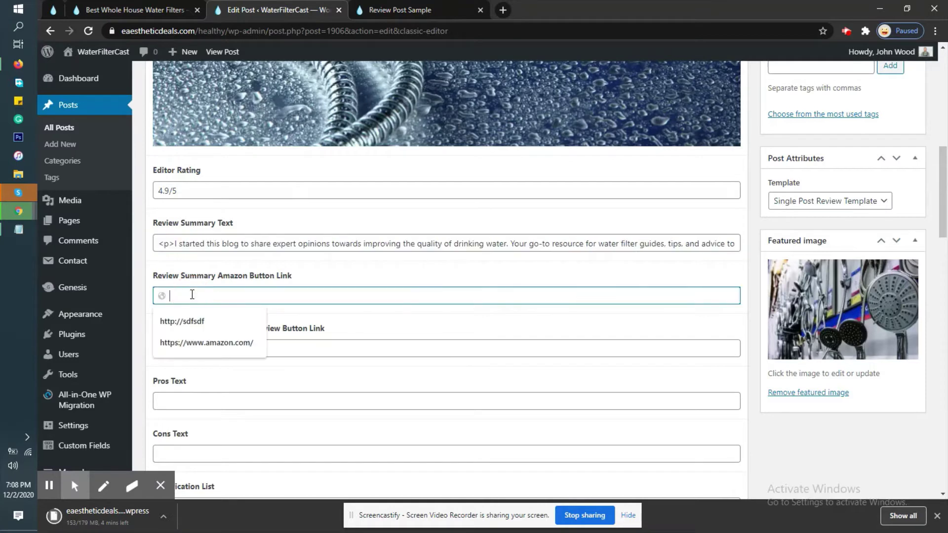
left_click(208, 344)
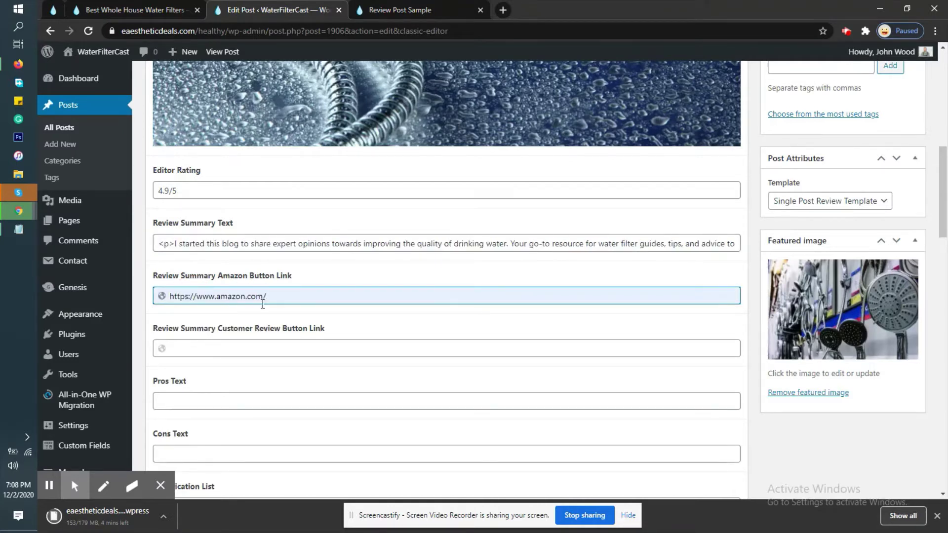
left_click(502, 10)
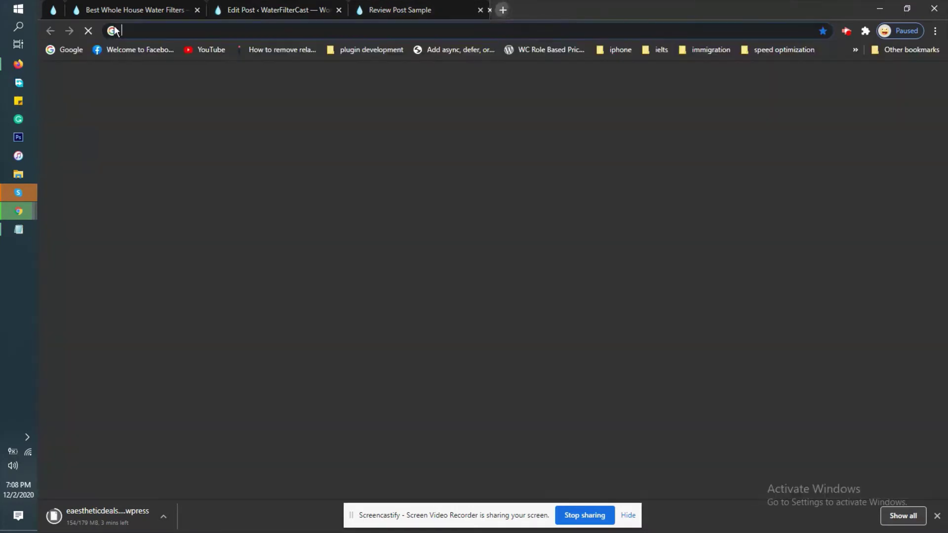
left_click(71, 49)
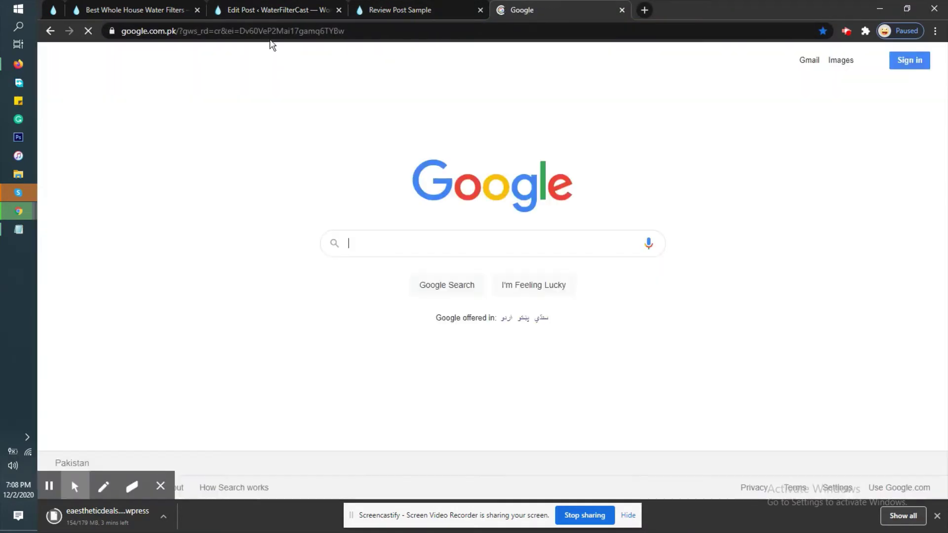
right_click(280, 31)
left_click(309, 94)
left_click(277, 10)
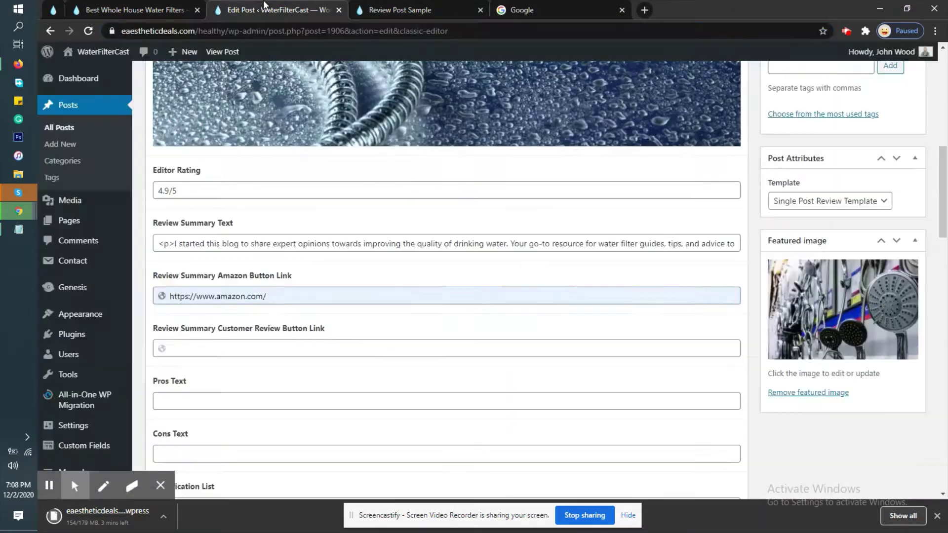
triple_click(257, 295)
right_click(256, 295)
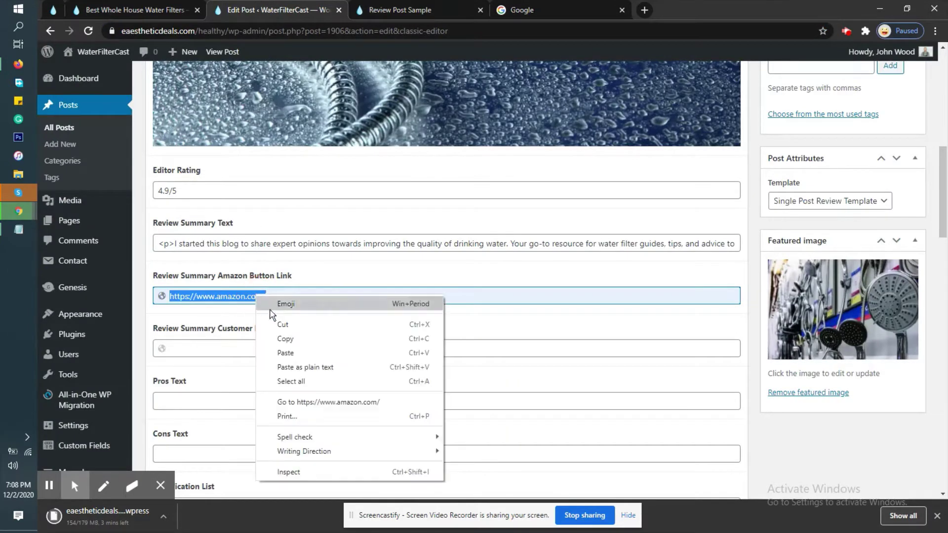
left_click(288, 347)
Paste the copied Google address as the Review Summary Customer Review Button Link
left_click(293, 347)
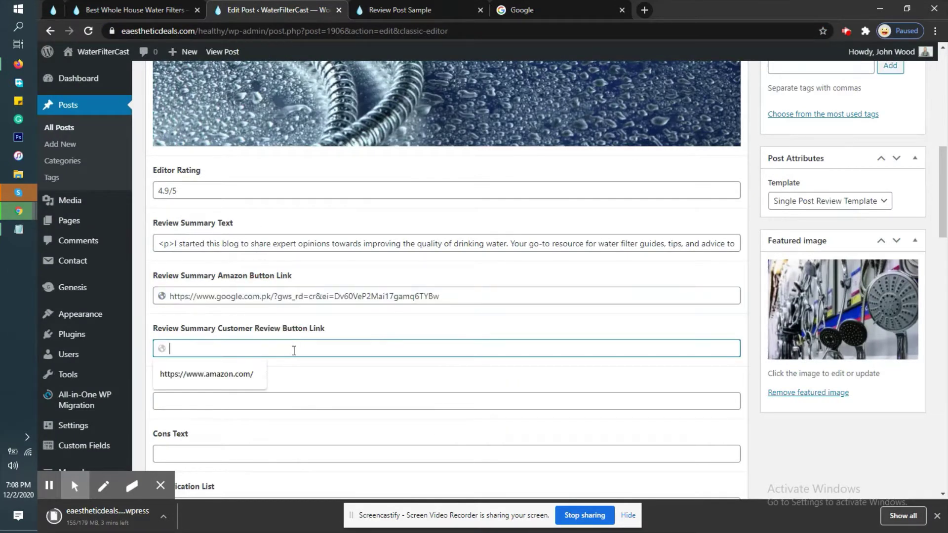
right_click(291, 348)
left_click(317, 257)
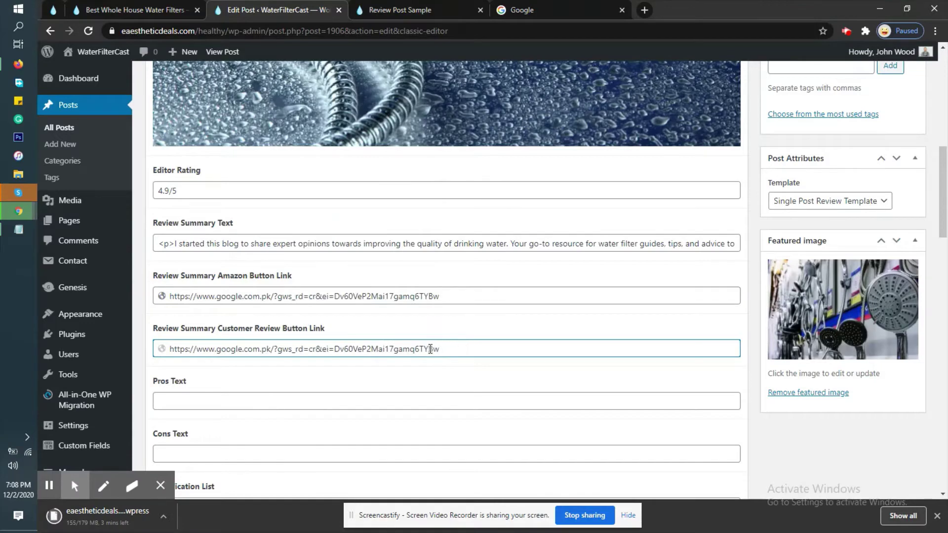
Update the review post to save its summary text and both button links
scroll(430, 349, "down", 3)
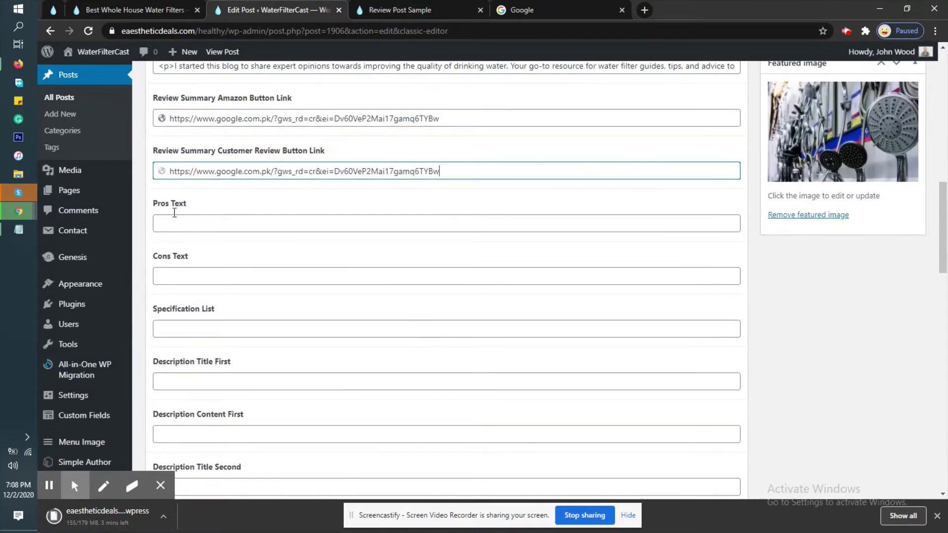
left_click(395, 9)
left_click(273, 10)
scroll(911, 291, "up", 4)
scroll(911, 291, "up", 5)
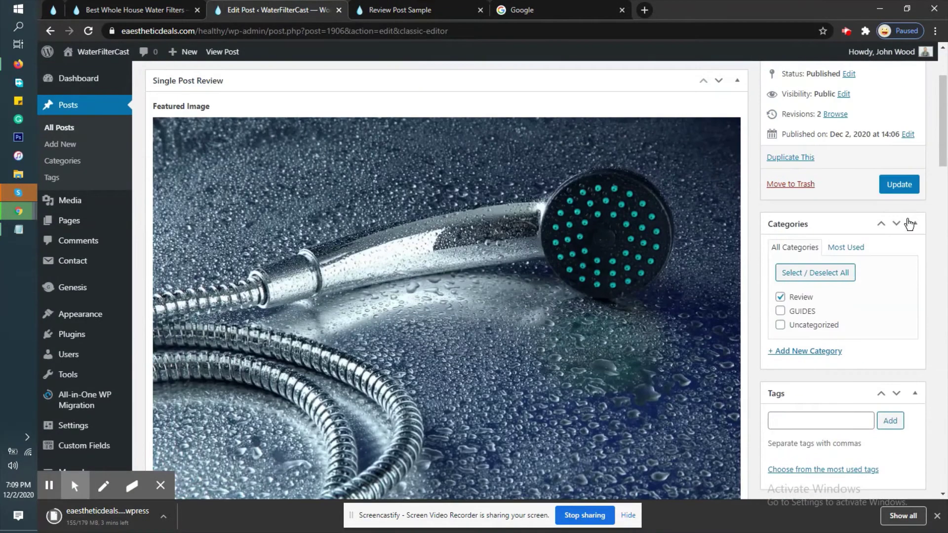
left_click(903, 190)
Reload the live review page and examine the text and buttons in its Review Summary section
left_click(402, 10)
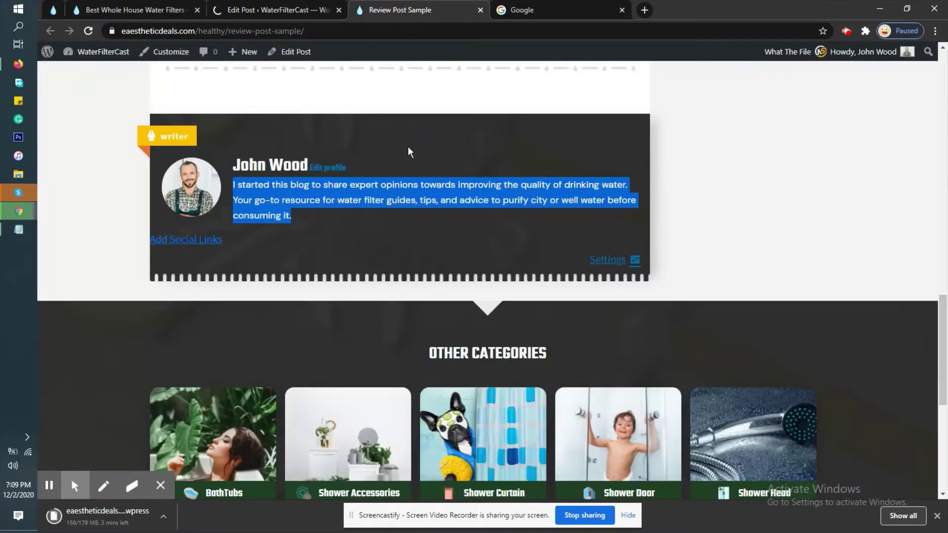
scroll(408, 149, "down", 3)
scroll(408, 149, "up", 10)
scroll(410, 153, "up", 6)
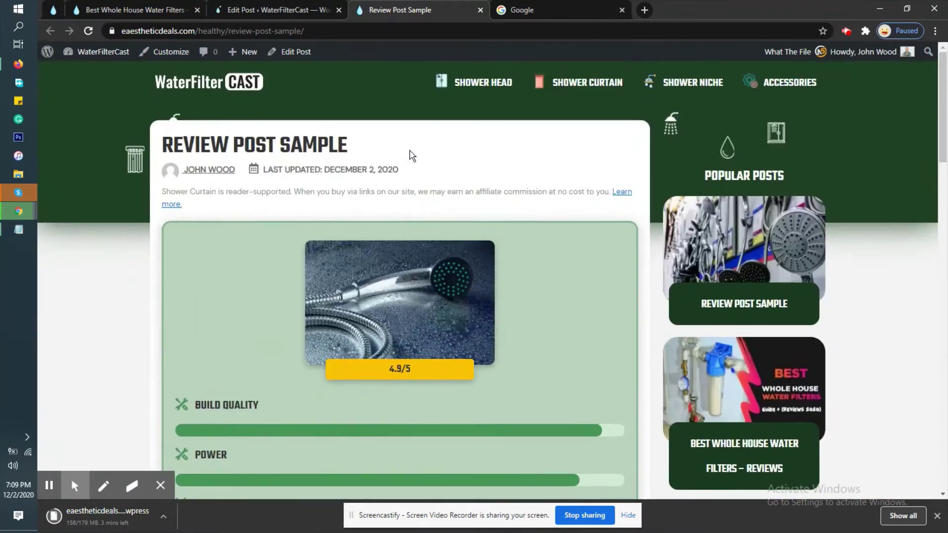
scroll(409, 153, "down", 5)
scroll(497, 320, "down", 2)
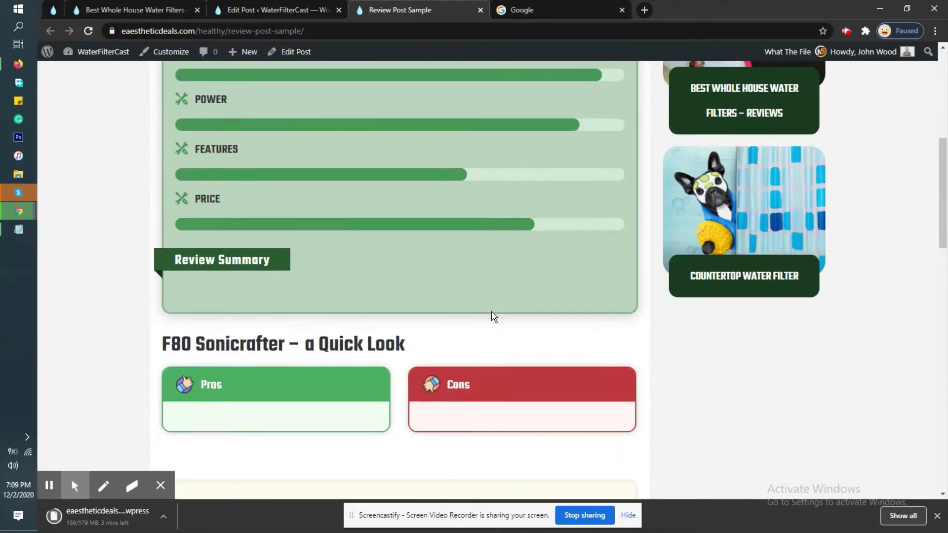
left_click(139, 51)
scroll(471, 185, "down", 2)
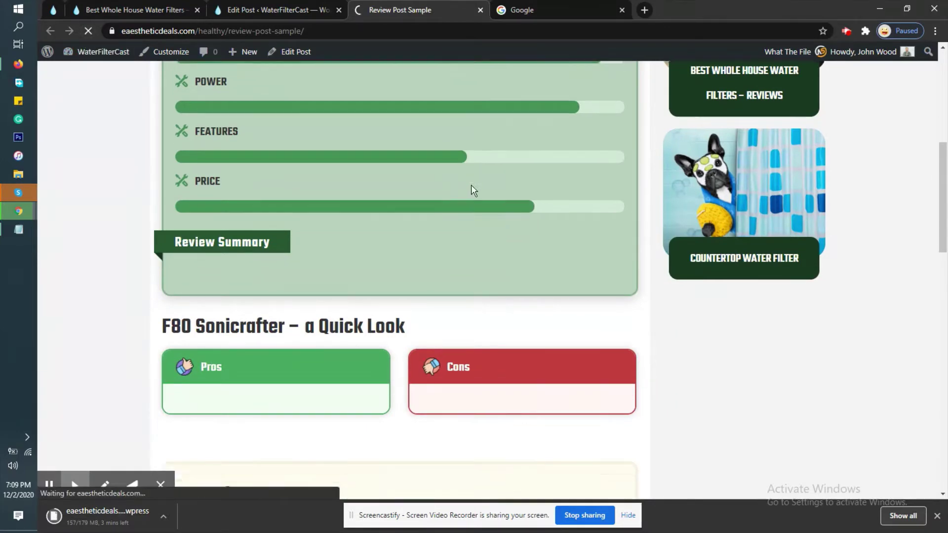
scroll(537, 175, "up", 1)
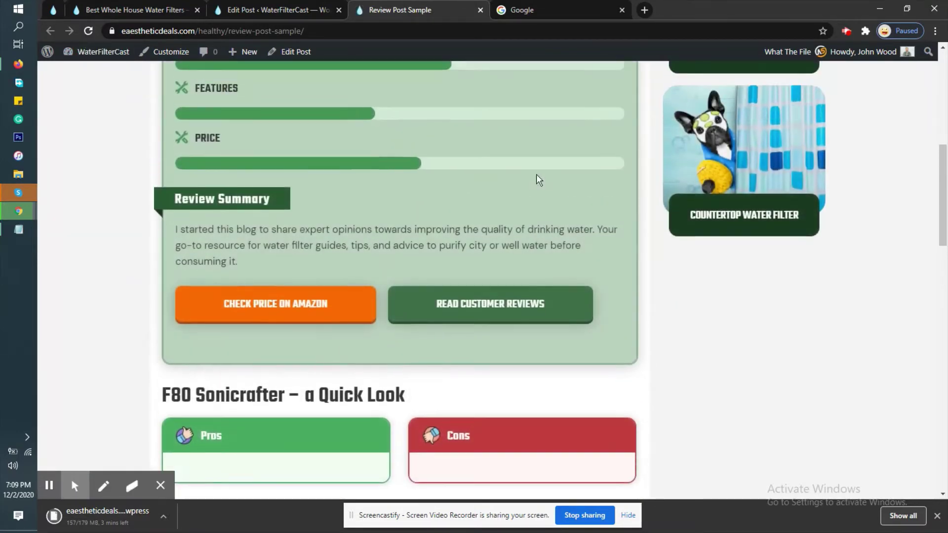
triple_click(200, 233)
left_click(210, 248)
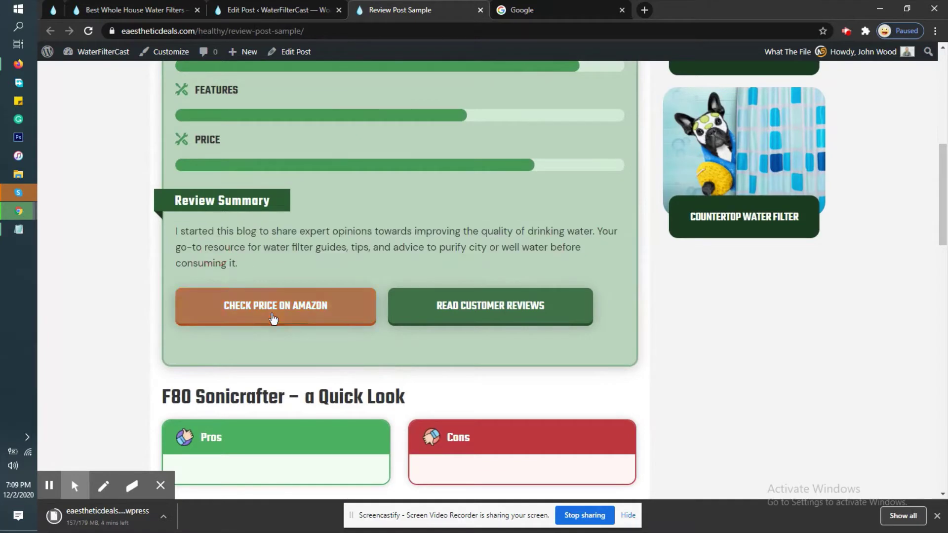
Test the Read Customer Reviews button, return to the review page, and examine the Pros and Cons boxes
left_click(508, 313)
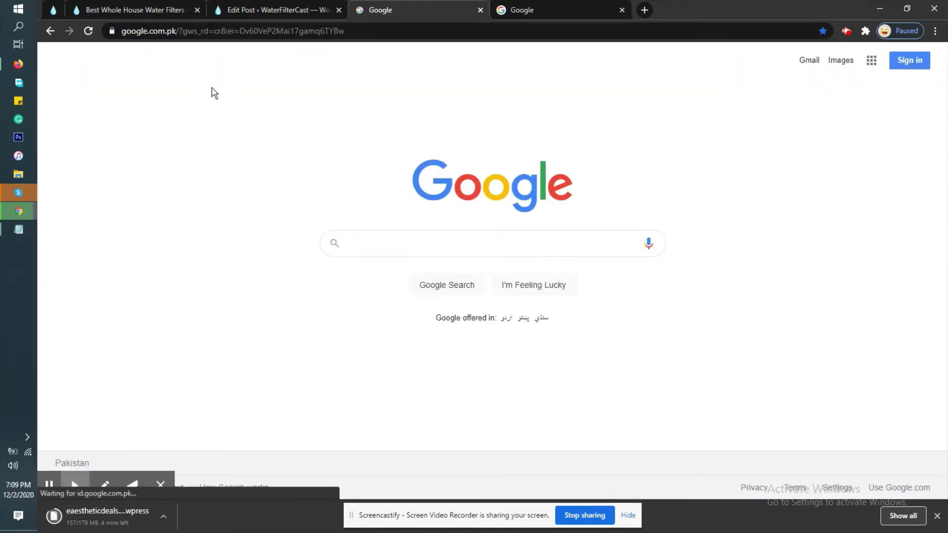
key("alt+Left")
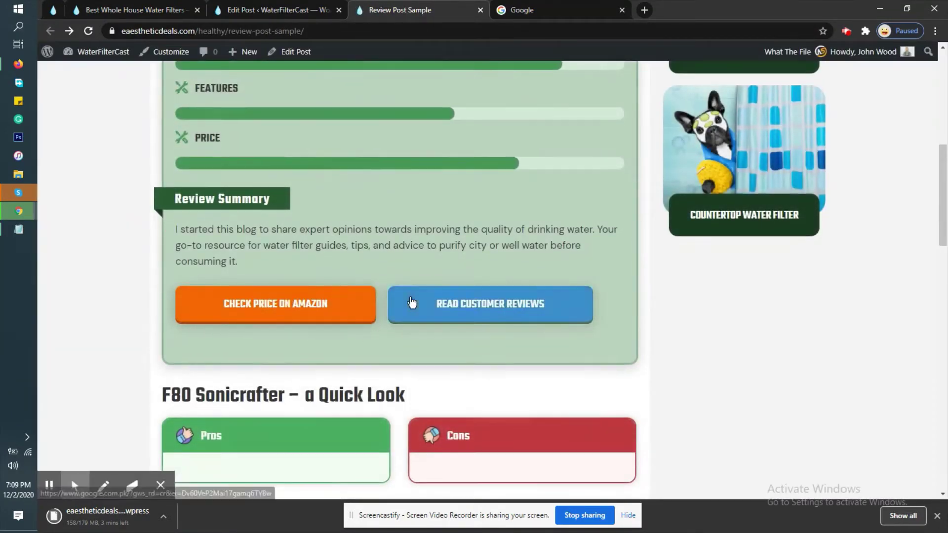
scroll(153, 182, "down", 5)
left_click_drag(218, 201, 203, 201)
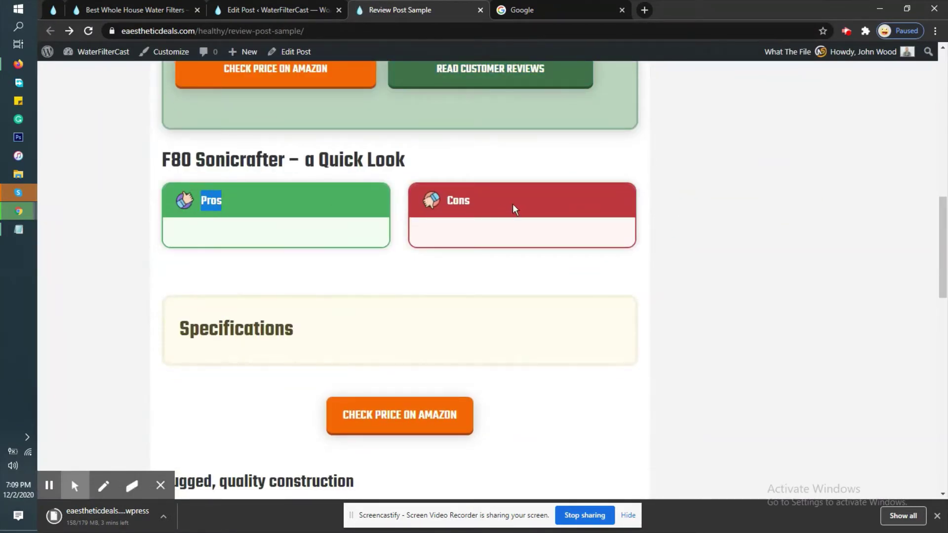
left_click_drag(475, 203, 443, 202)
In the post editor, fill Pros Text with the list item "<li>This is 1st line</li>"
left_click(276, 10)
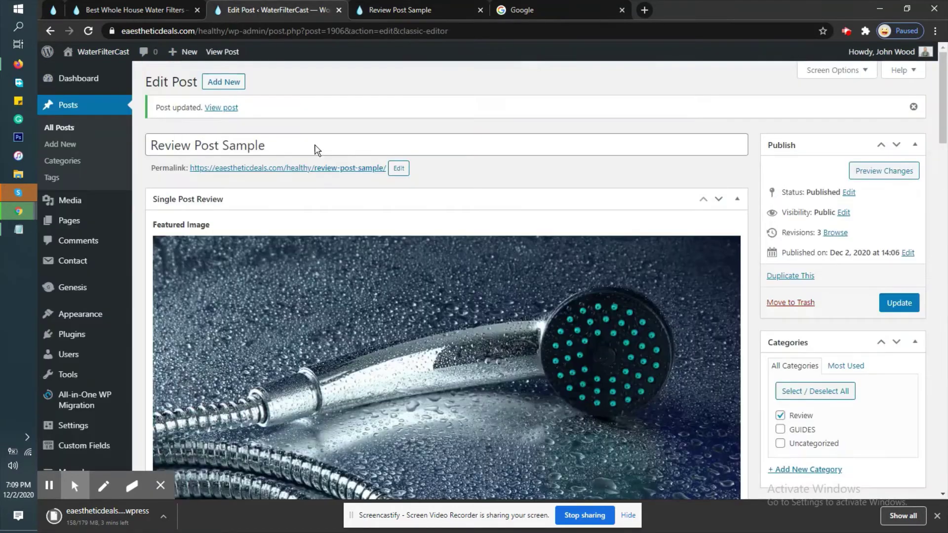
scroll(408, 232, "down", 5)
scroll(407, 232, "down", 8)
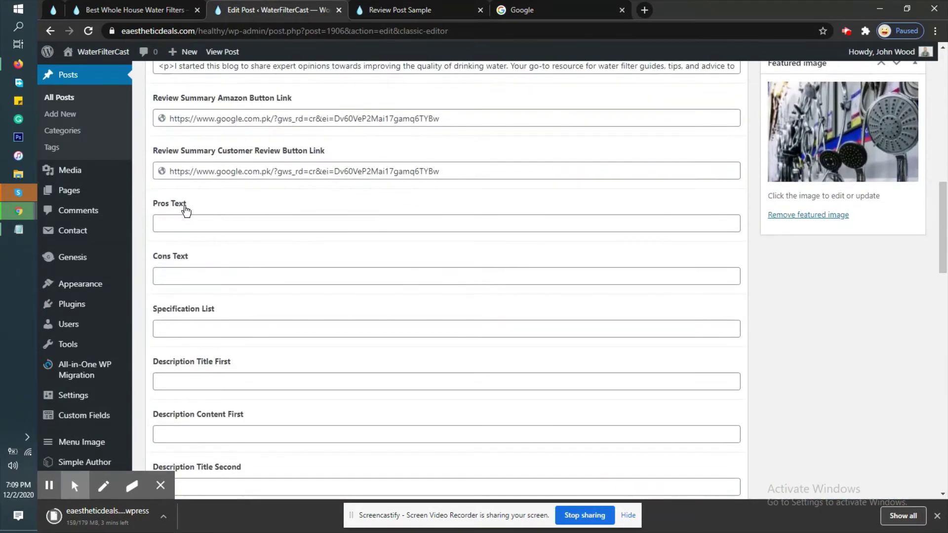
left_click(192, 224)
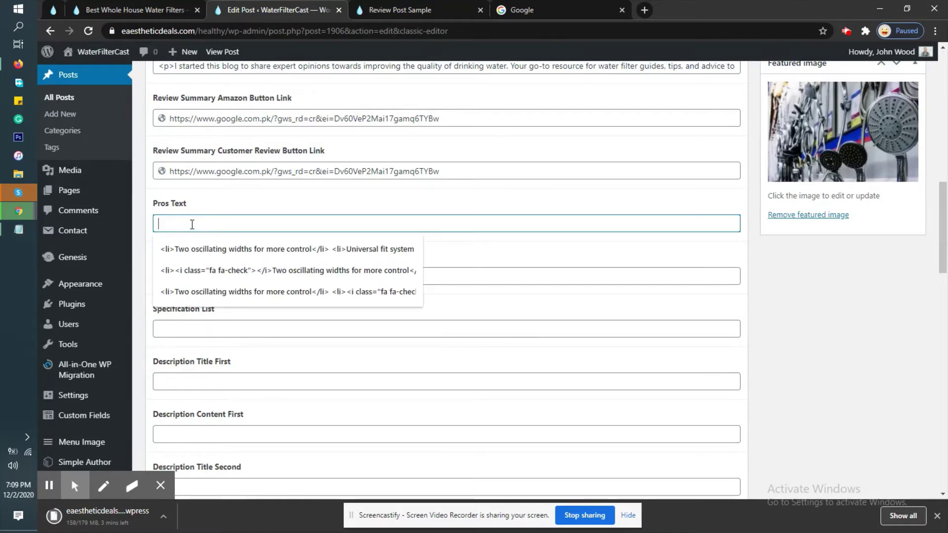
type("<li></li>")
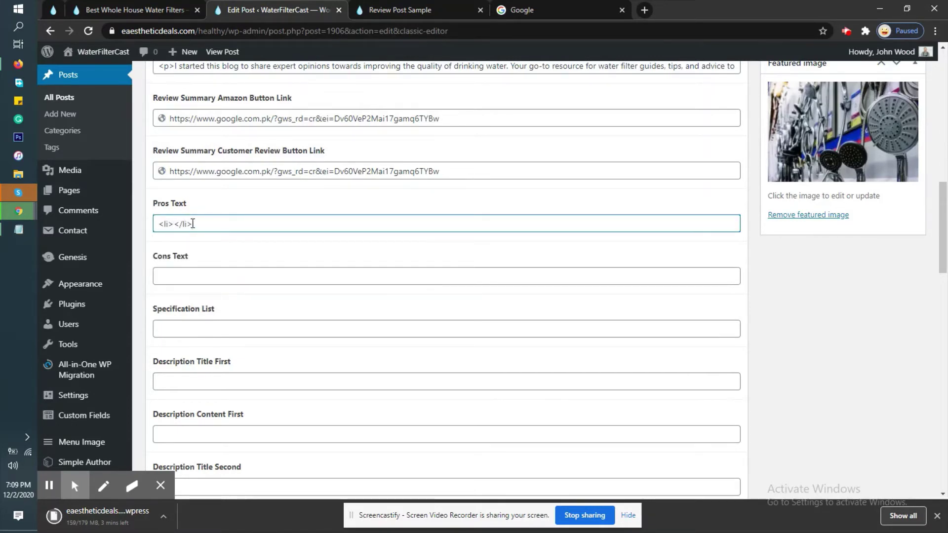
left_click(175, 225)
type("This is 1st line")
Update the post and reload the live review page to check the first item in the Pros box
scroll(852, 258, "up", 12)
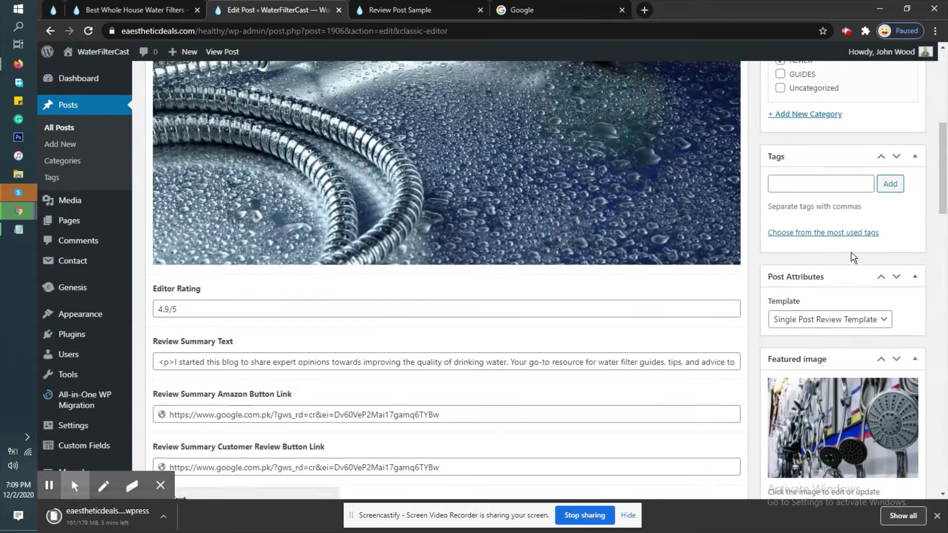
left_click(899, 184)
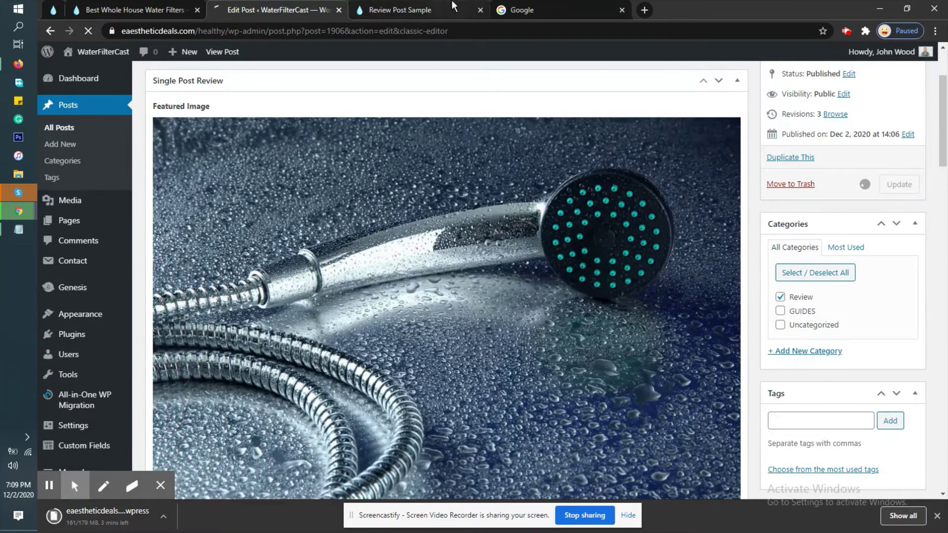
left_click(399, 10)
left_click(90, 32)
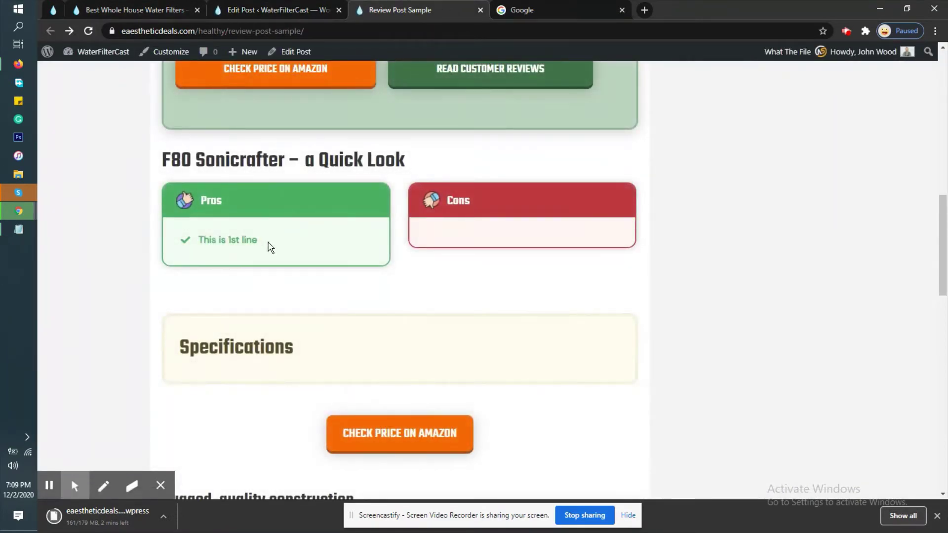
left_click_drag(258, 240, 186, 240)
left_click(212, 240)
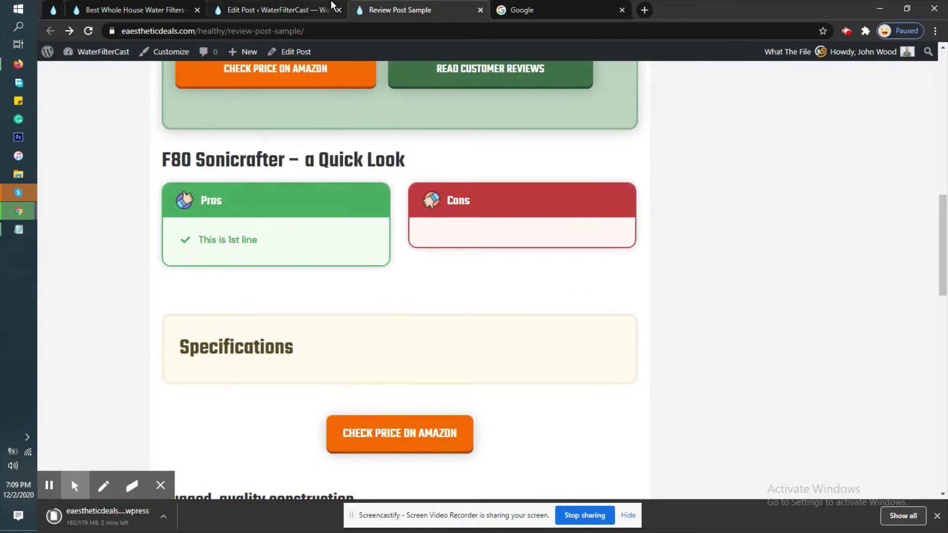
Append a second list item, "<li>This is second line</li>", to the post's Pros Text
left_click(277, 10)
scroll(389, 166, "down", 5)
scroll(387, 162, "down", 10)
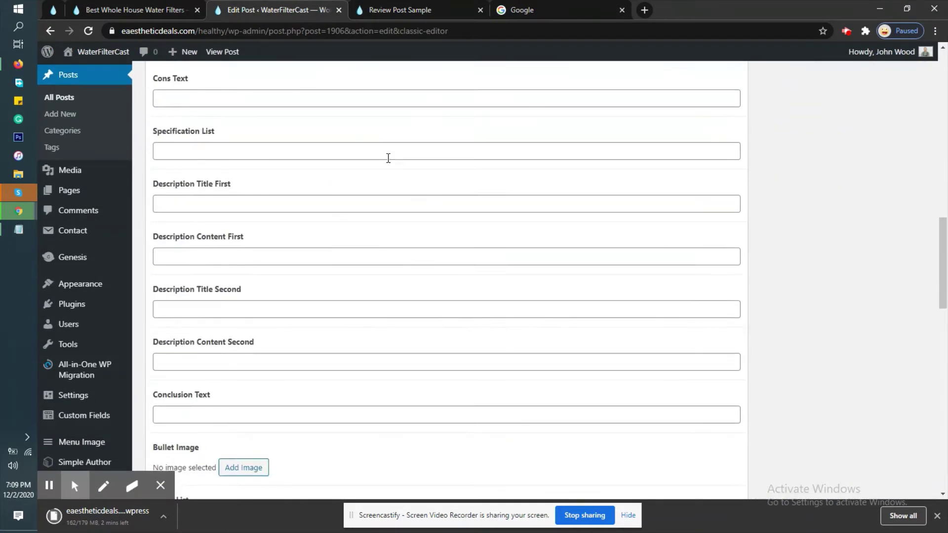
scroll(312, 203, "up", 4)
left_click(293, 225)
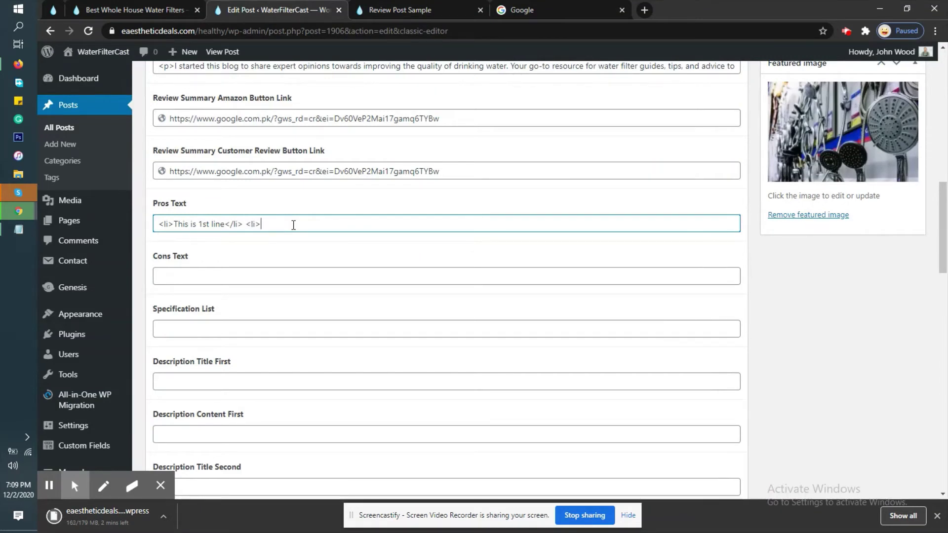
type("li>This is second li")
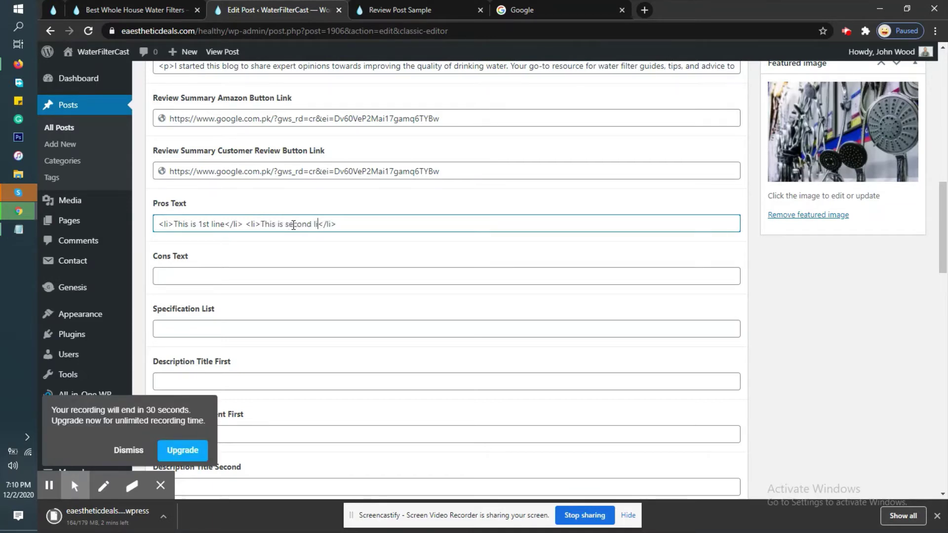
type("ne")
Copy both list items from Pros Text and paste them into Cons Text
scroll(525, 232, "up", 8)
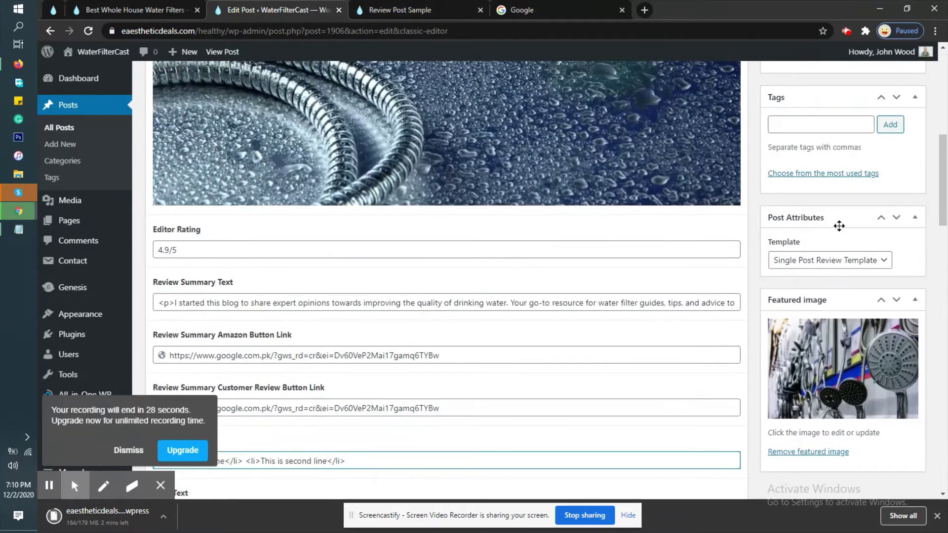
scroll(652, 221, "down", 3)
scroll(652, 220, "down", 6)
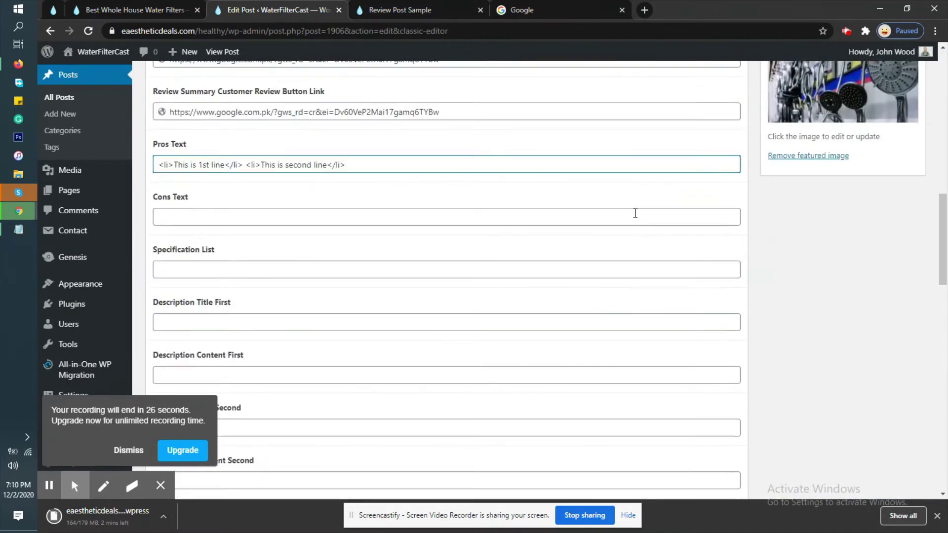
triple_click(359, 166)
key("ctrl+c")
right_click(493, 165)
left_click(498, 211)
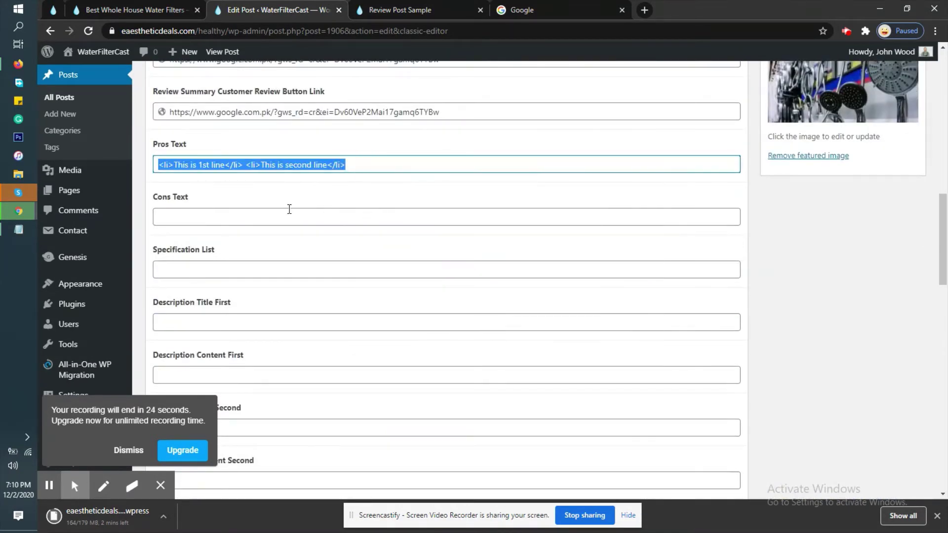
left_click(285, 215)
right_click(284, 217)
left_click(314, 310)
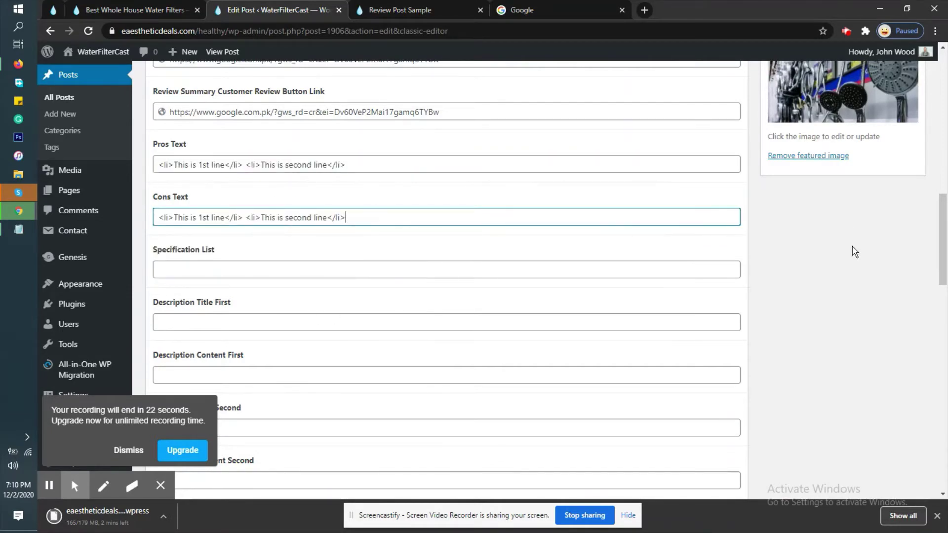
Update the post and reload the live review page to check the Pros and Cons lists
scroll(853, 250, "up", 7)
scroll(870, 225, "up", 5)
left_click(897, 244)
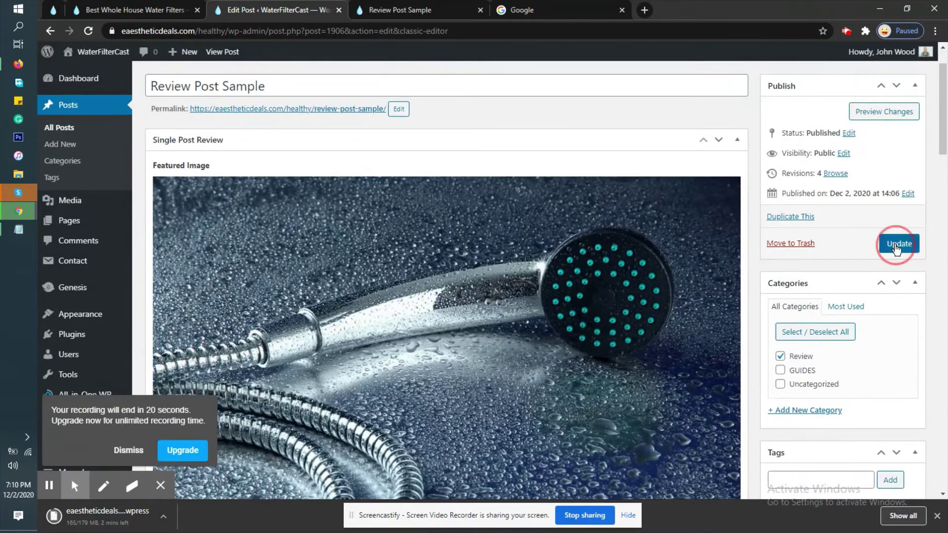
left_click(435, 11)
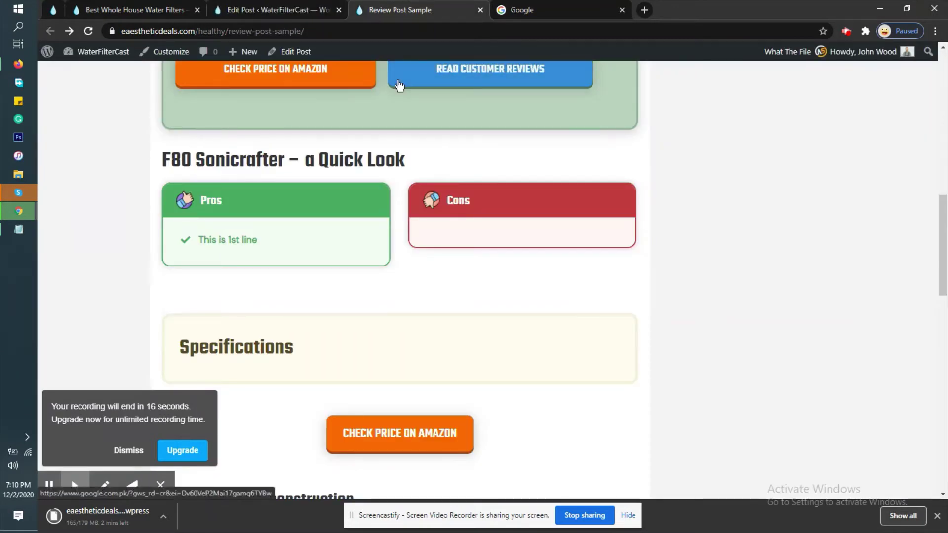
key("F5")
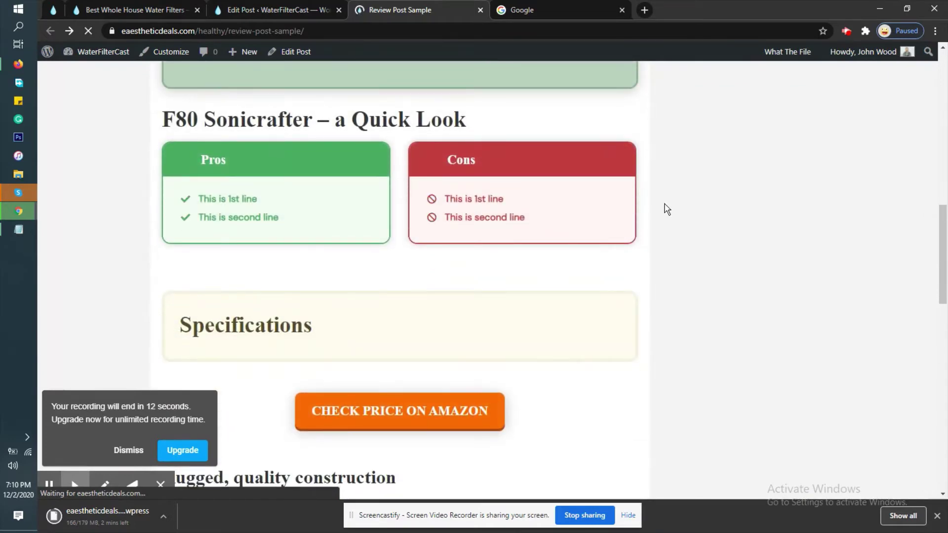
triple_click(469, 179)
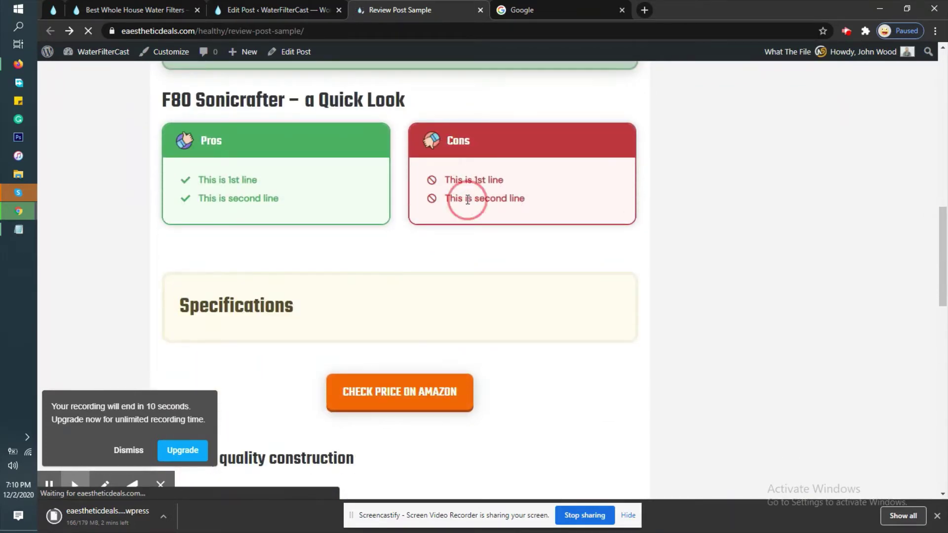
triple_click(467, 198)
Return to the post editor and open the Specification List field for editing
left_click(274, 10)
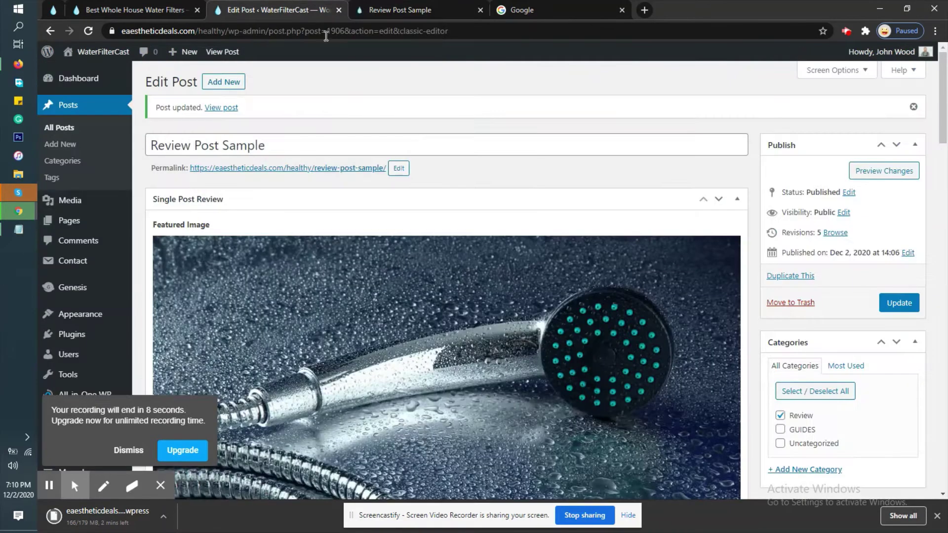
scroll(478, 174, "down", 10)
scroll(478, 174, "down", 4)
scroll(478, 177, "up", 1)
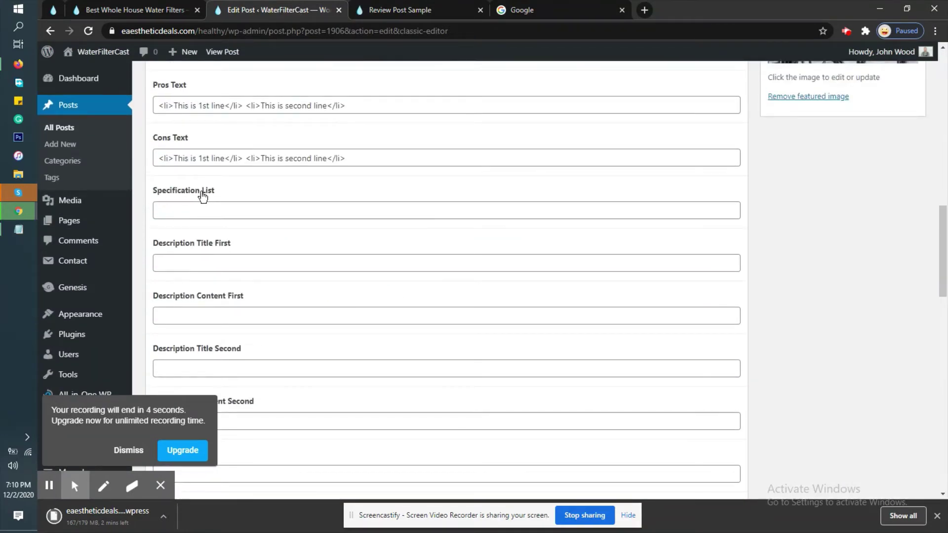
left_click(202, 196)
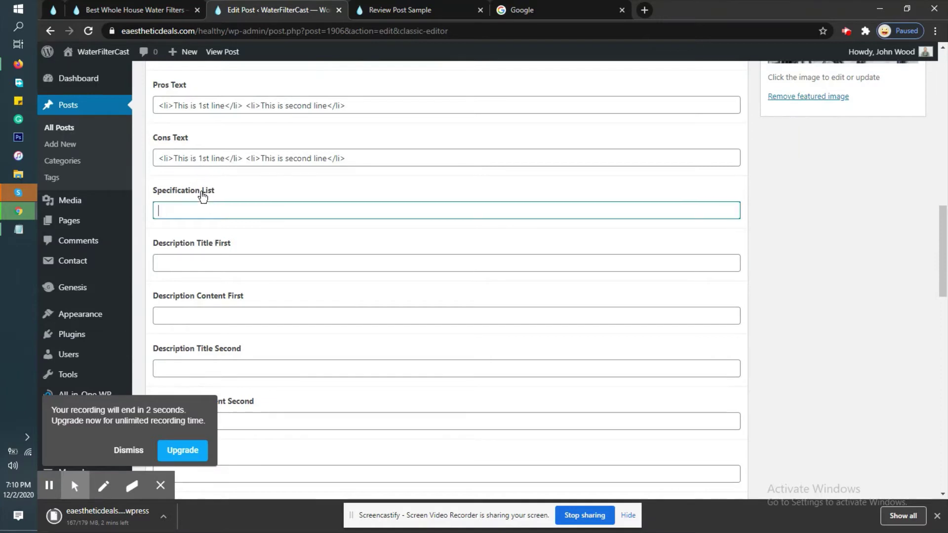
left_click(193, 210)
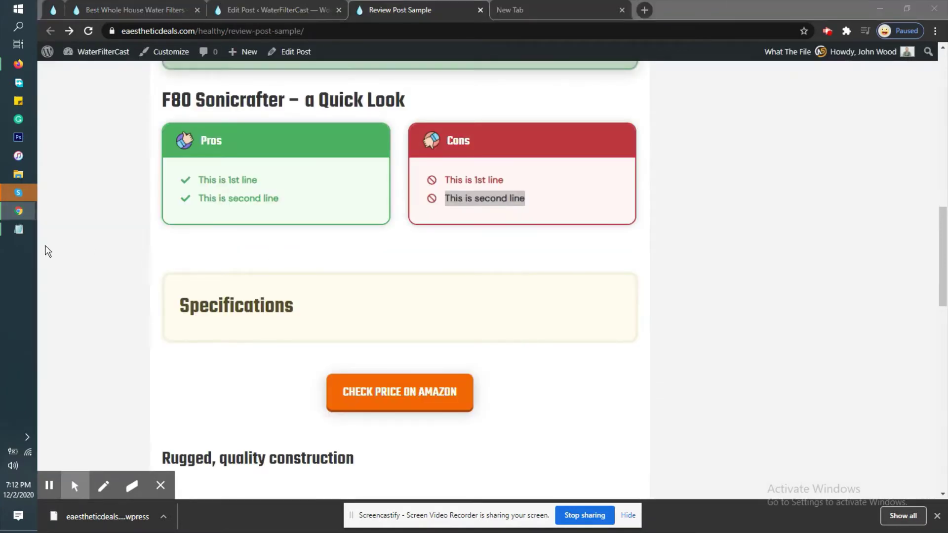
Switch to the Notepad notes and add the line "For specification" below the existing text
left_click(18, 229)
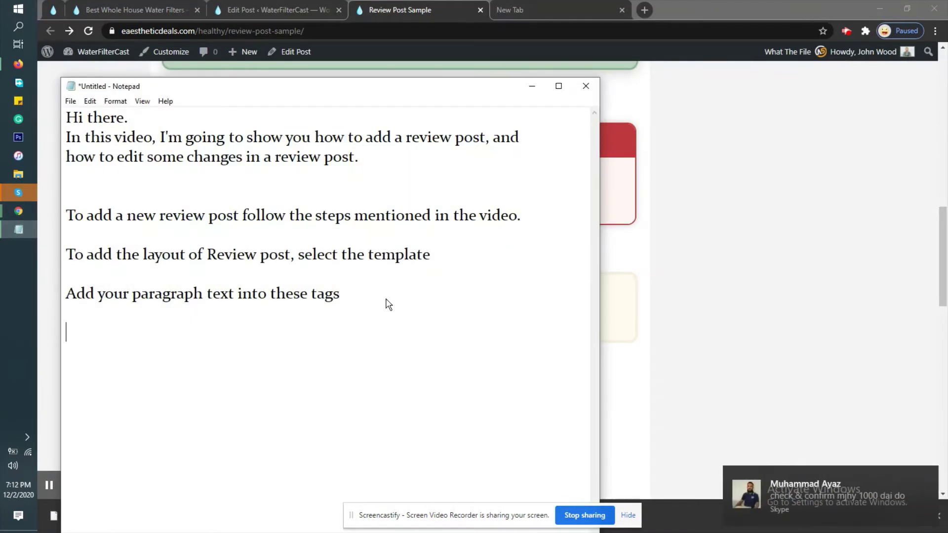
type("For sepci")
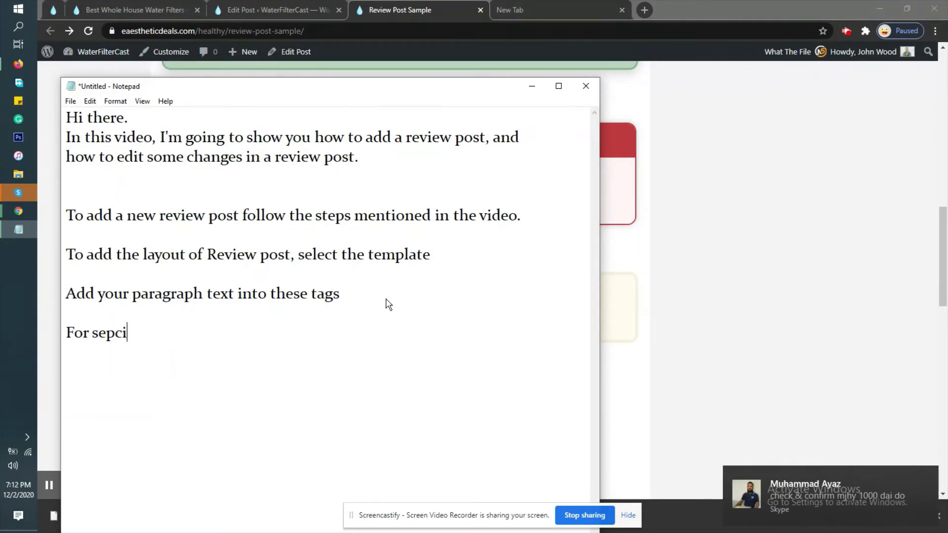
key("BackSpace")
key("BackSpace")
key("BackSpace")
key("BackSpace")
type("pecifiv")
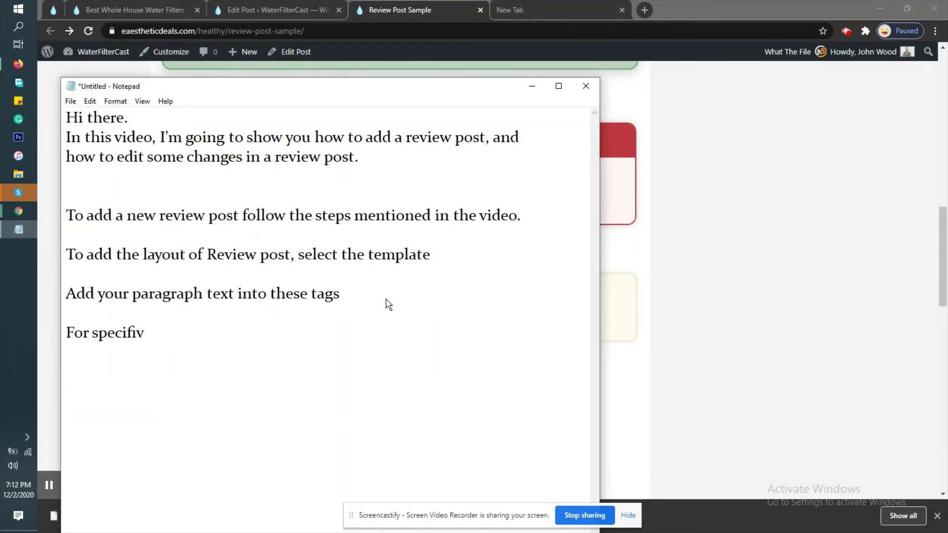
key("BackSpace")
type("cation")
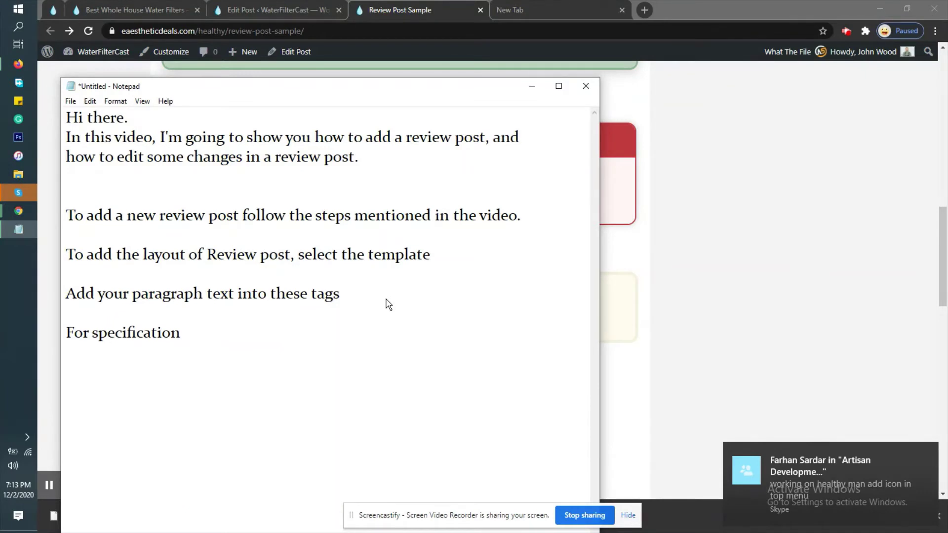
Return to the post editor and fill the Specification List with "<li><b>Brand Name:</b> This is 1st line</li>", copying the line text from Cons Text
left_click(242, 10)
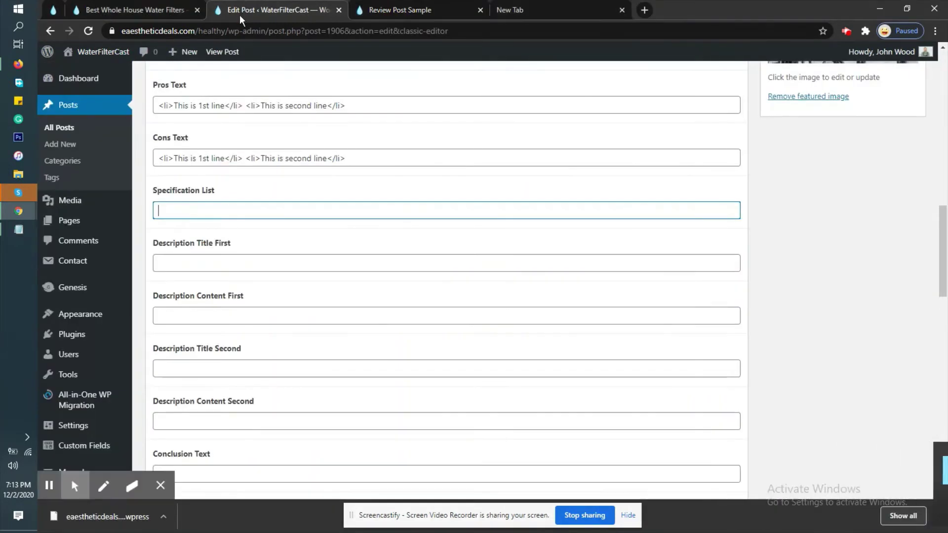
type("<li")
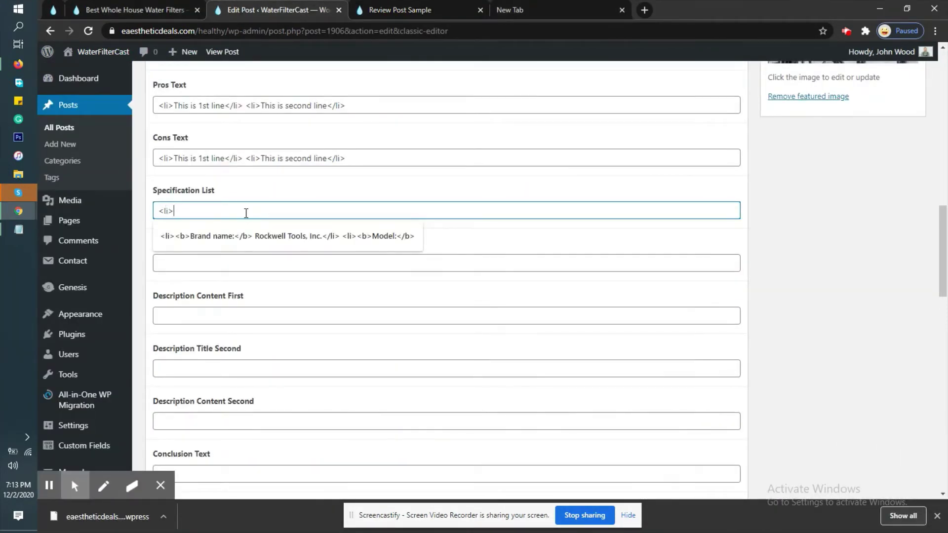
type("><</li>")
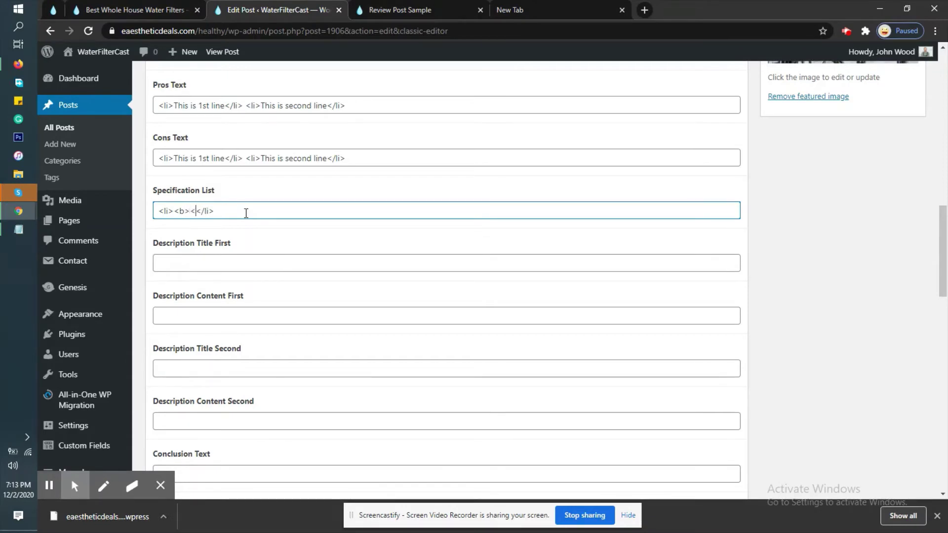
type("b>Brand Name:")
left_click_drag(225, 158, 174, 158)
right_click(186, 156)
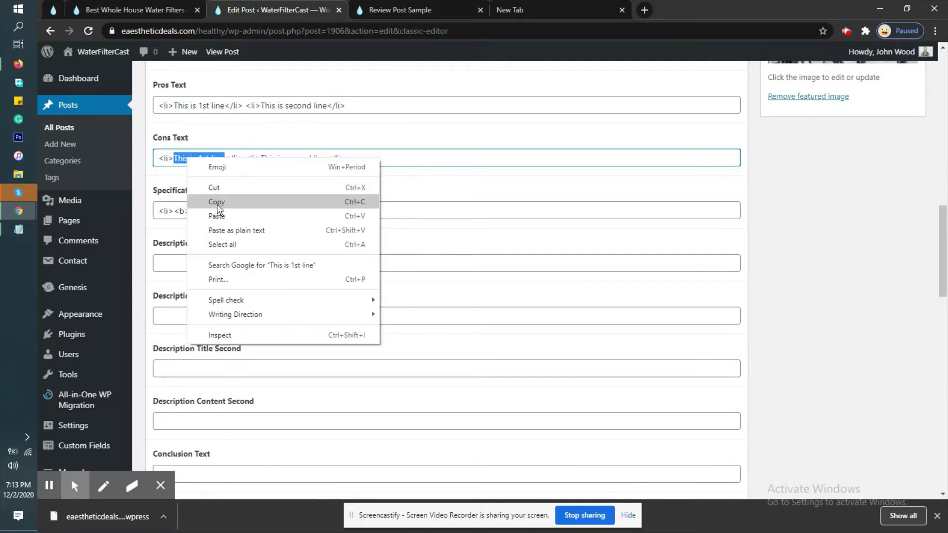
left_click(229, 202)
left_click(250, 212)
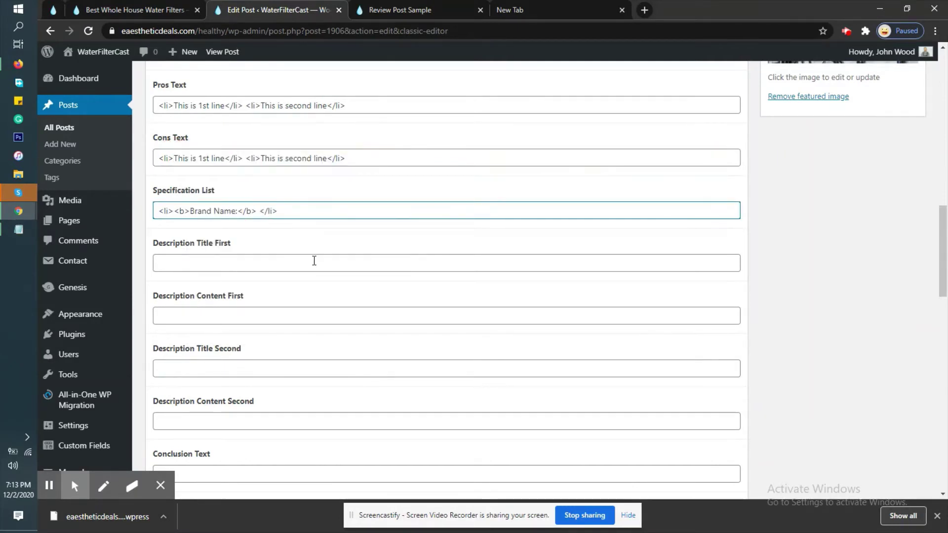
key("ctrl+v")
Update the post and reload the live review page to check the Brand Name entry under Specifications
scroll(868, 272, "up", 10)
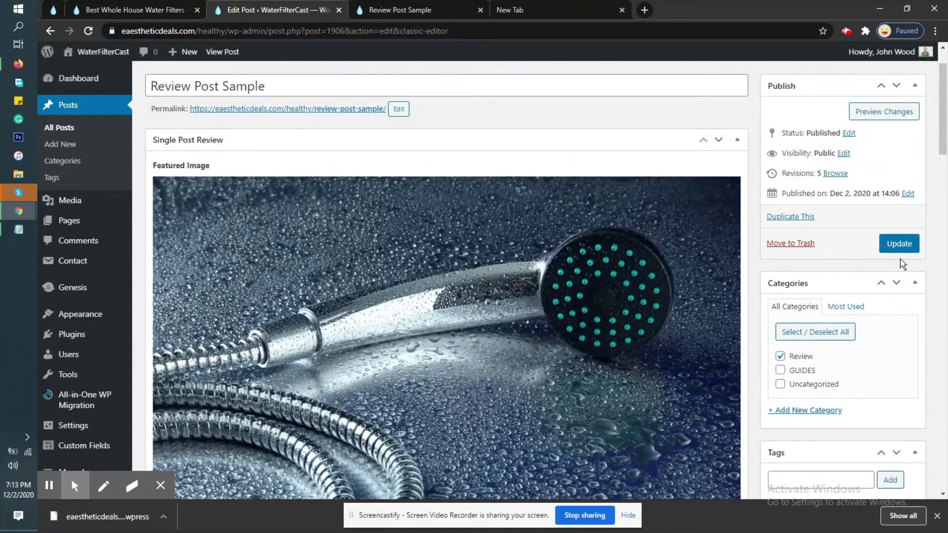
left_click(901, 244)
left_click(417, 9)
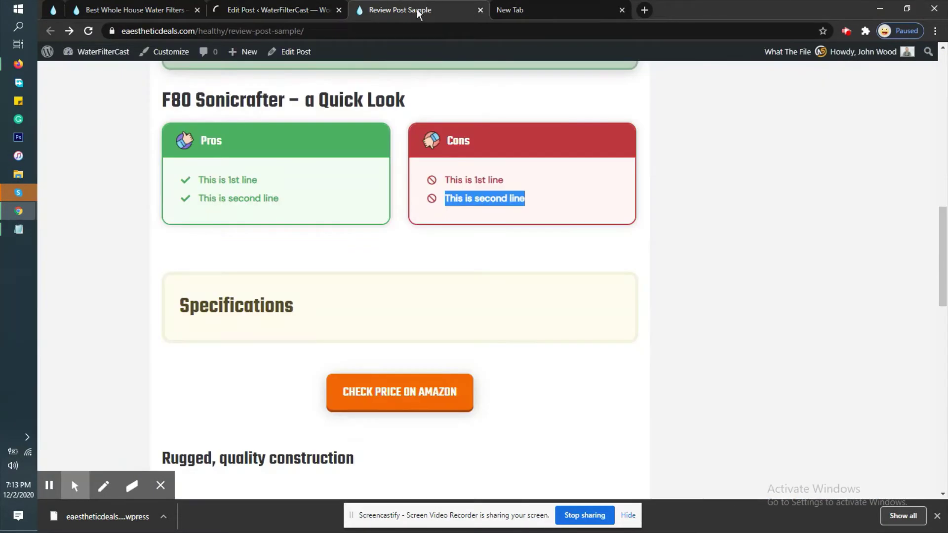
double_click(233, 301)
scroll(152, 207, "down", 3)
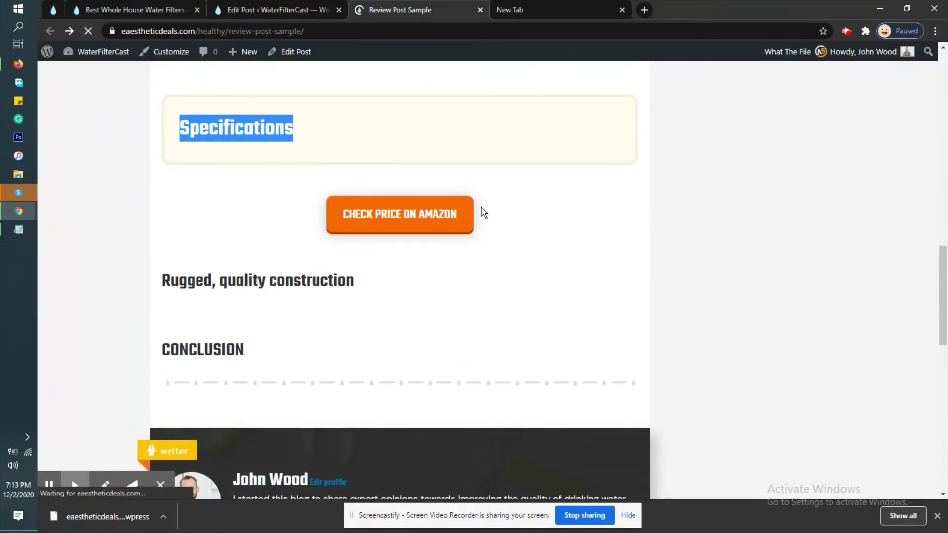
key("F5")
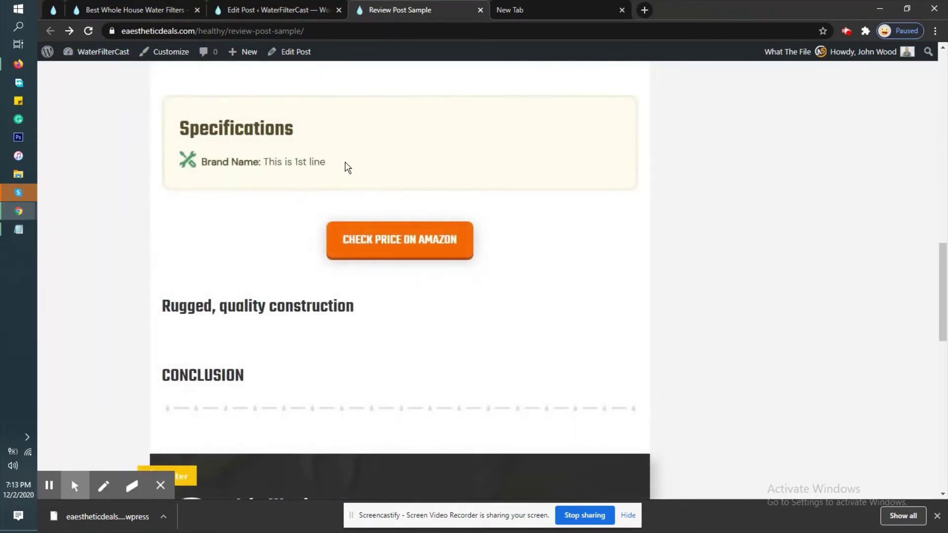
left_click_drag(326, 162, 262, 165)
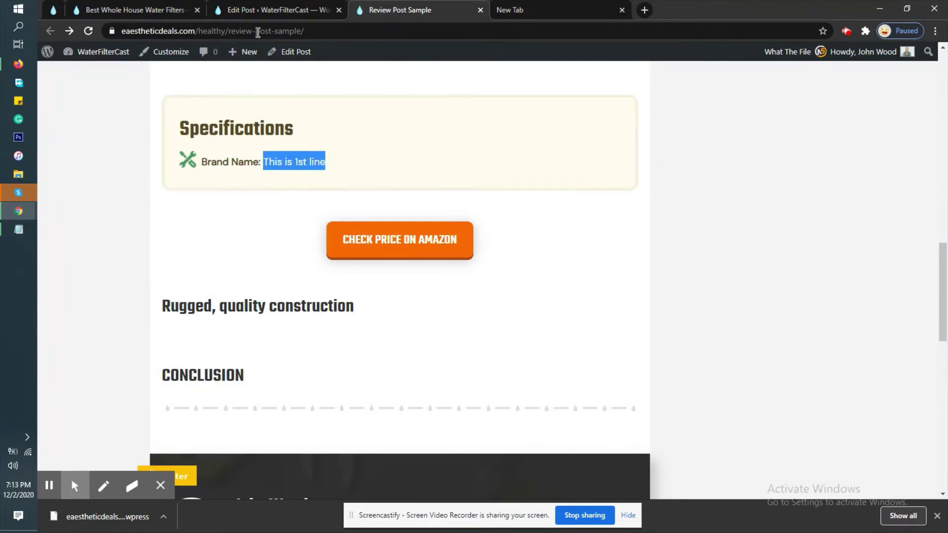
Copy the label "Model" from the Specifications box of the Best Whole House Water Filters review
left_click(276, 10)
left_click(148, 10)
scroll(333, 225, "down", 6)
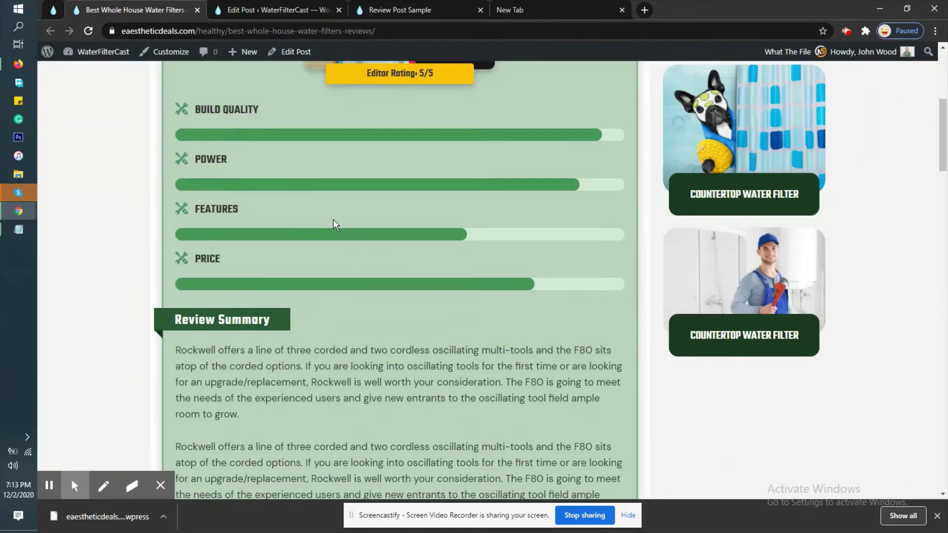
scroll(333, 224, "down", 15)
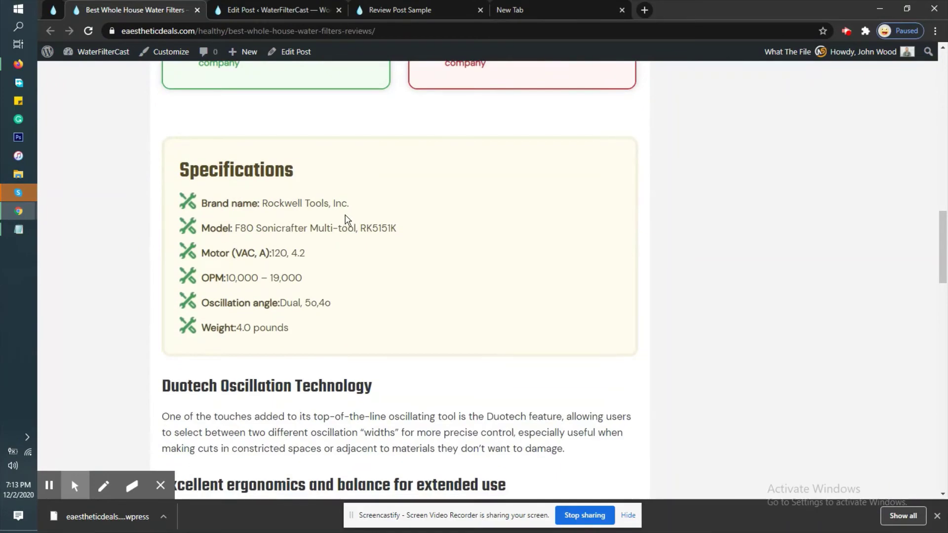
double_click(219, 228)
right_click(218, 228)
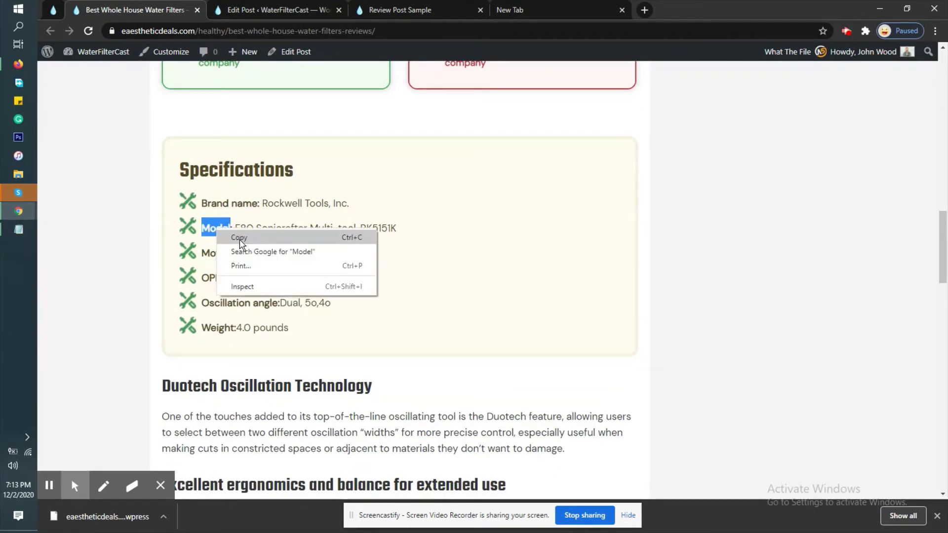
left_click(237, 236)
Return to the post editor and duplicate the Brand Name list item at the end of the Specification List
left_click(296, 10)
left_click(376, 6)
left_click(277, 10)
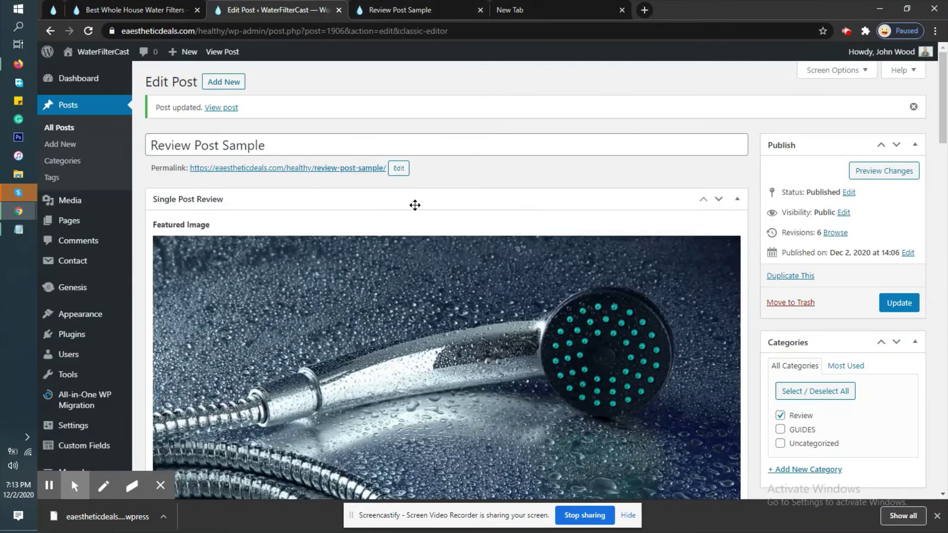
scroll(414, 206, "down", 15)
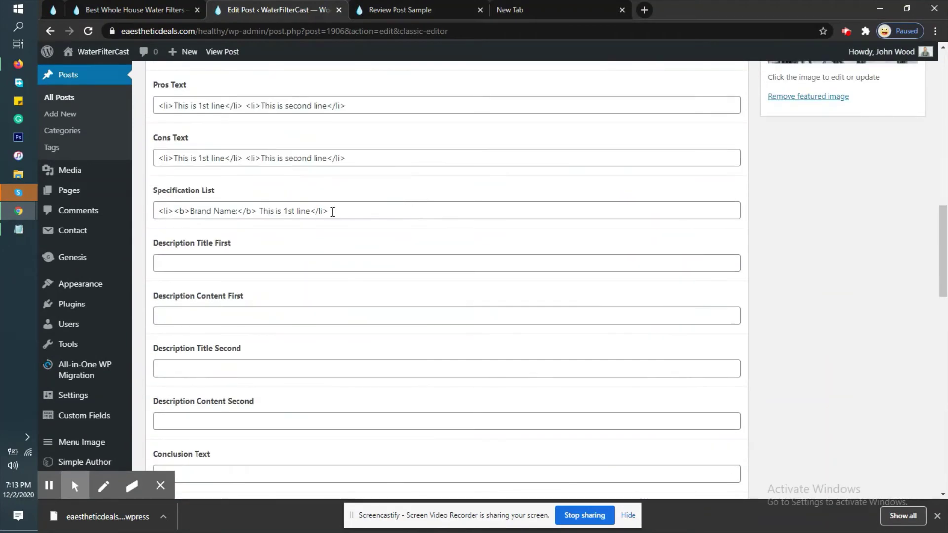
left_click_drag(332, 212, 136, 210)
right_click(170, 211)
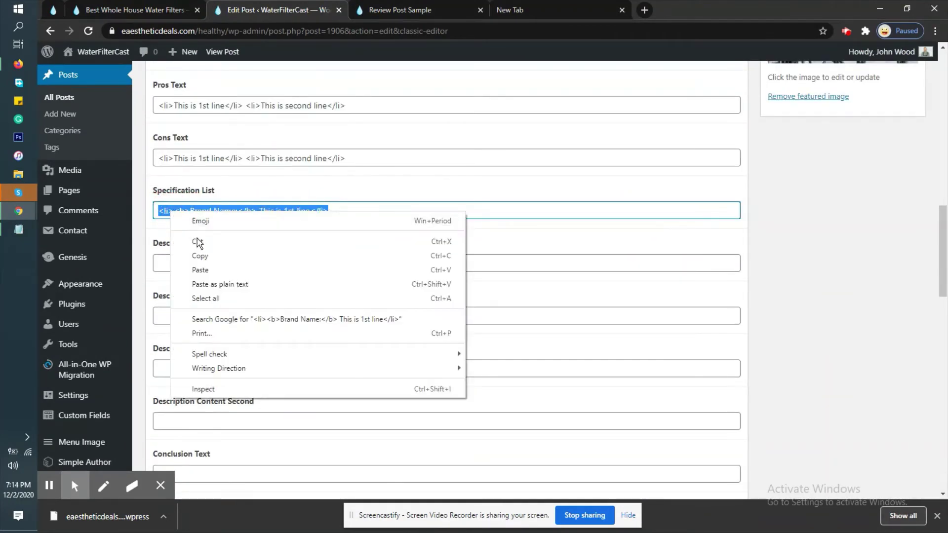
left_click(201, 256)
left_click(350, 211)
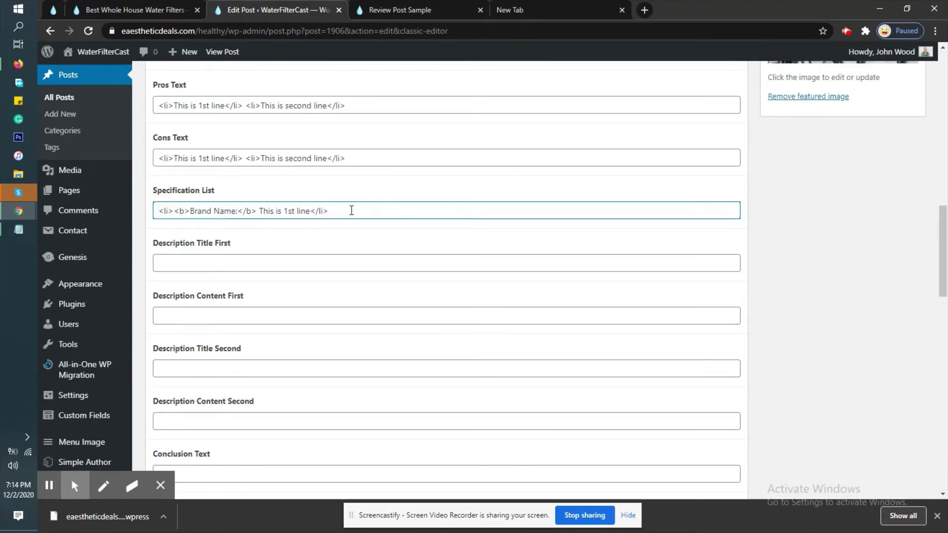
right_click(351, 211)
left_click(383, 302)
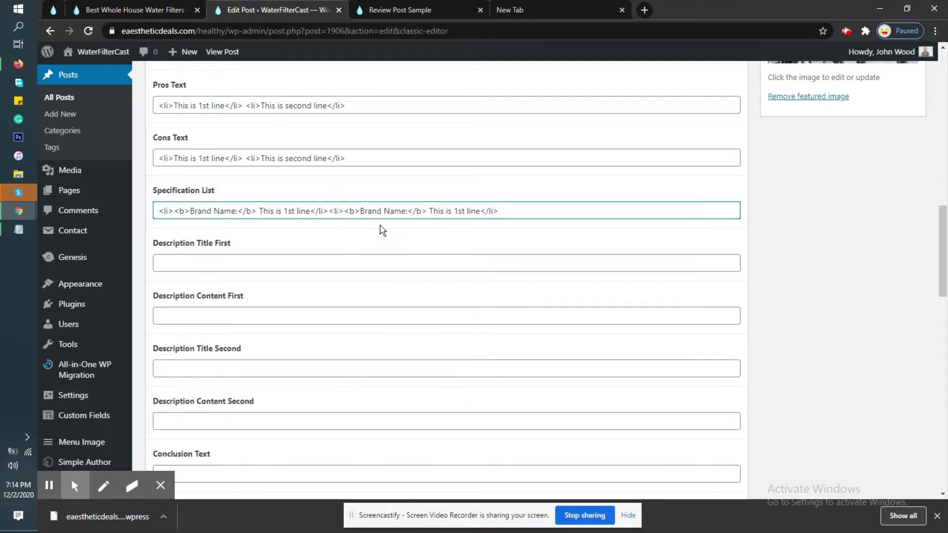
Change the second specification item's label to "Model Name:" and its text to "This is 2nd line"
left_click_drag(406, 212, 360, 212)
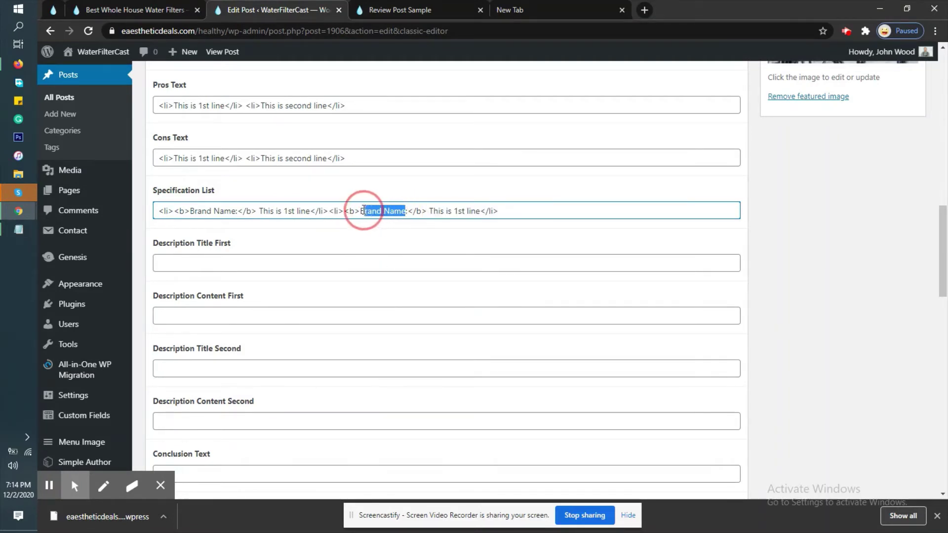
double_click(369, 212)
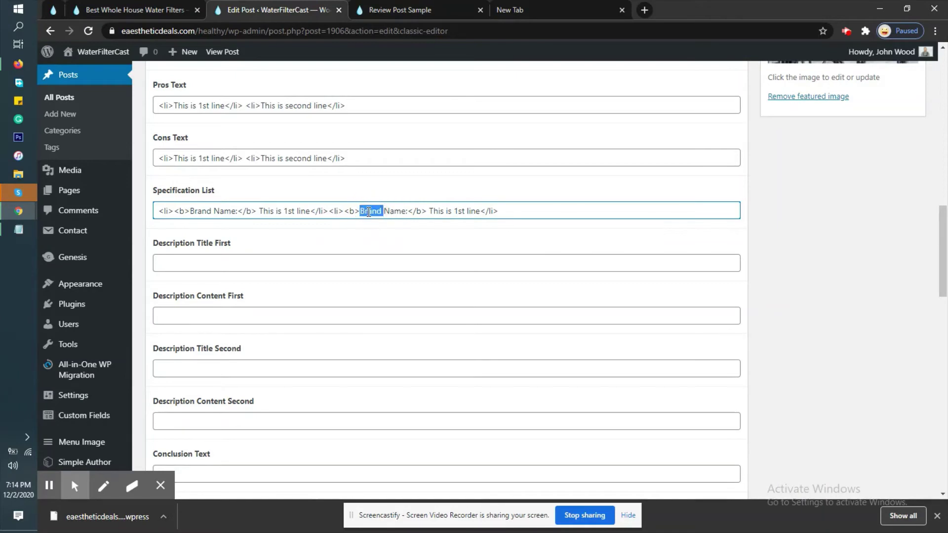
type("Model")
double_click(461, 210)
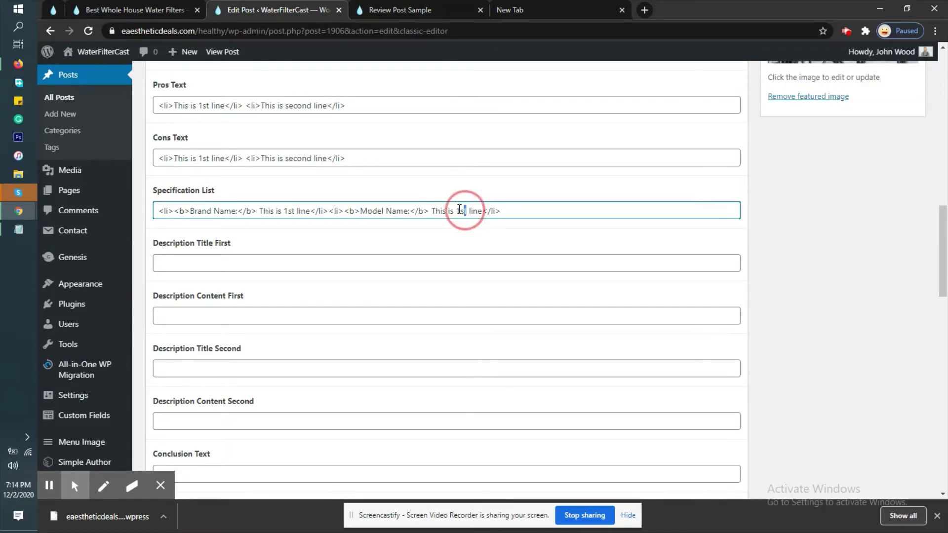
type("2nd")
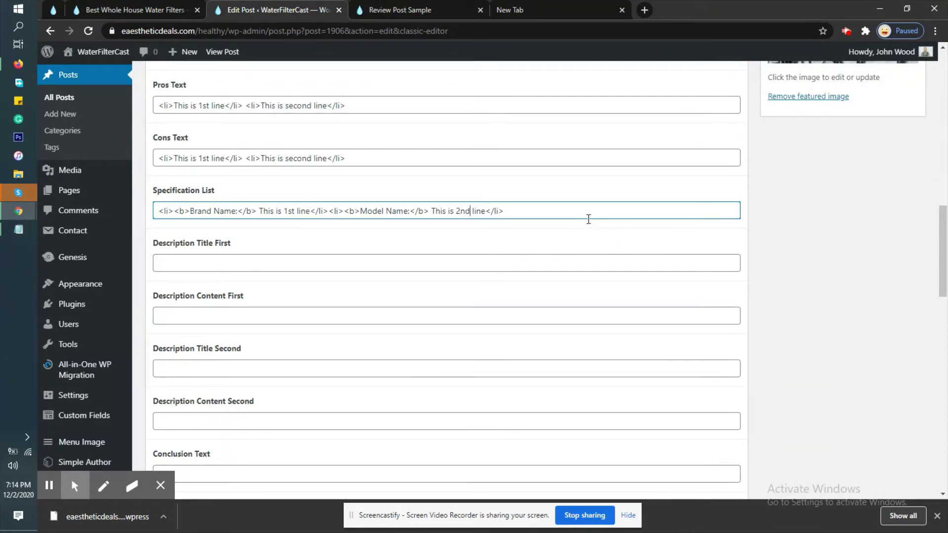
Update the post and reload the live review page to check the Model Name entry under Specifications
scroll(893, 239, "up", 7)
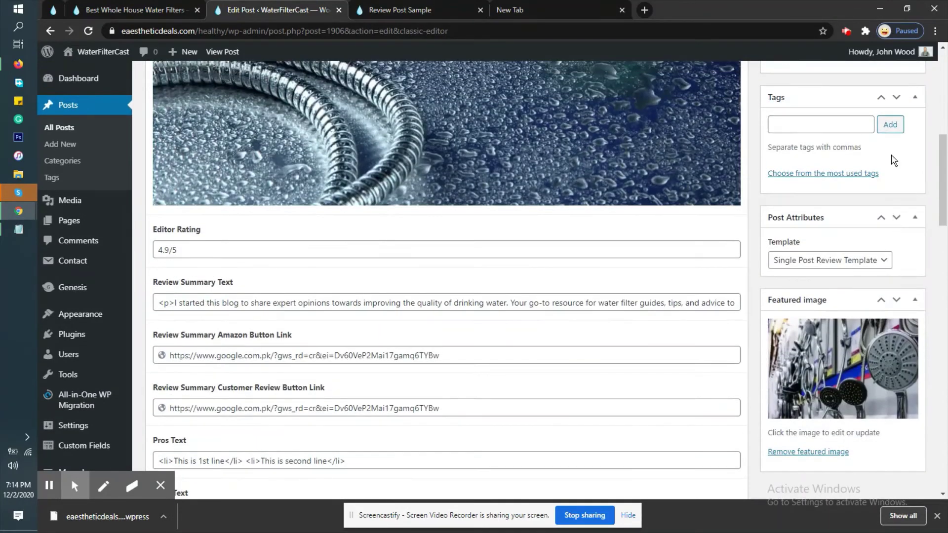
scroll(893, 159, "up", 5)
left_click(893, 182)
left_click(400, 10)
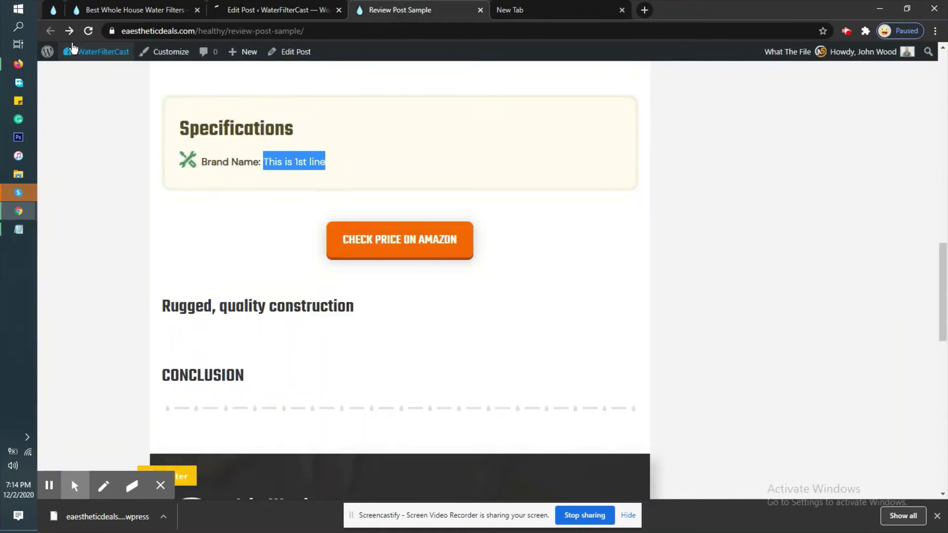
key("F5")
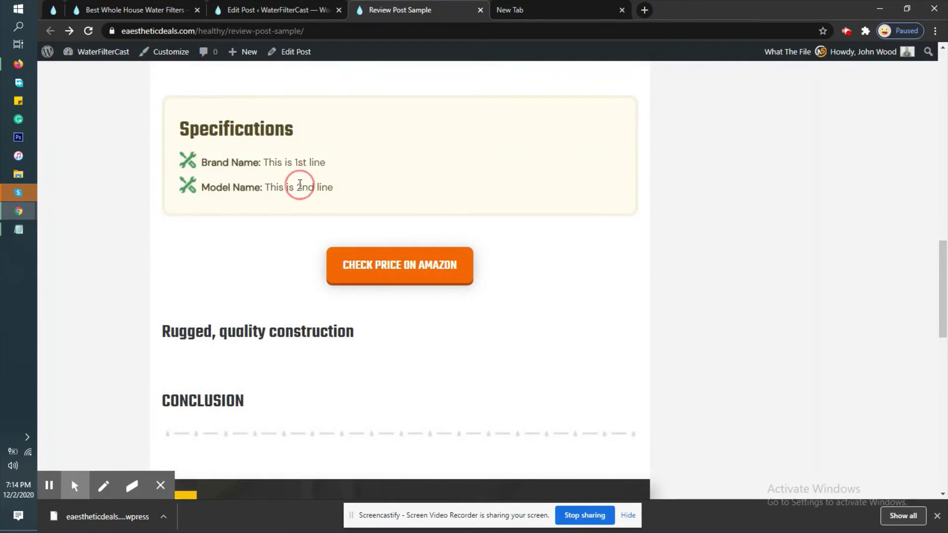
triple_click(300, 187)
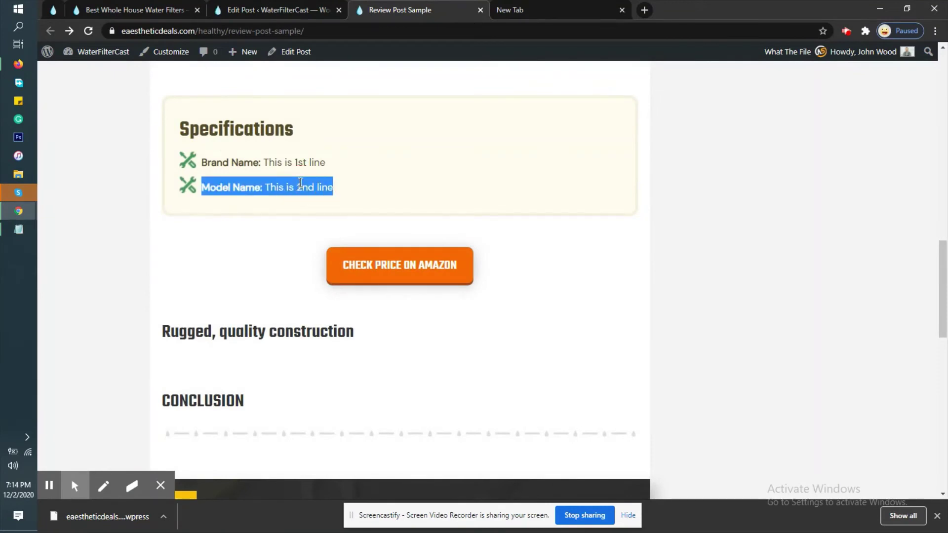
Copy the heading "Duotech Oscillation Technology" below the Specifications of the Best Whole House Water Filters review
left_click(238, 7)
left_click(143, 9)
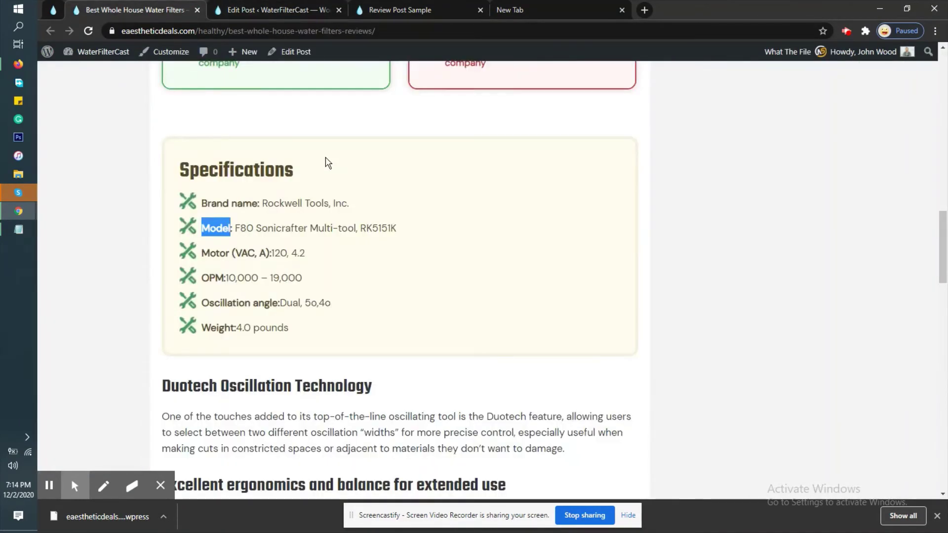
scroll(324, 161, "down", 5)
triple_click(262, 149)
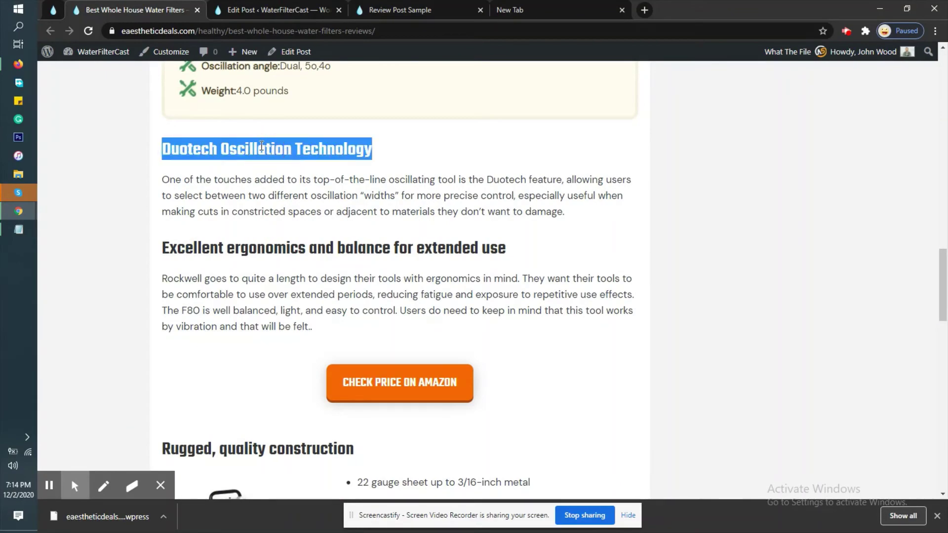
right_click(278, 150)
left_click(280, 155)
Paste the copied heading "Duotech Oscillation Technology" into the Description Title First field of the Review Post Sample
left_click(237, 7)
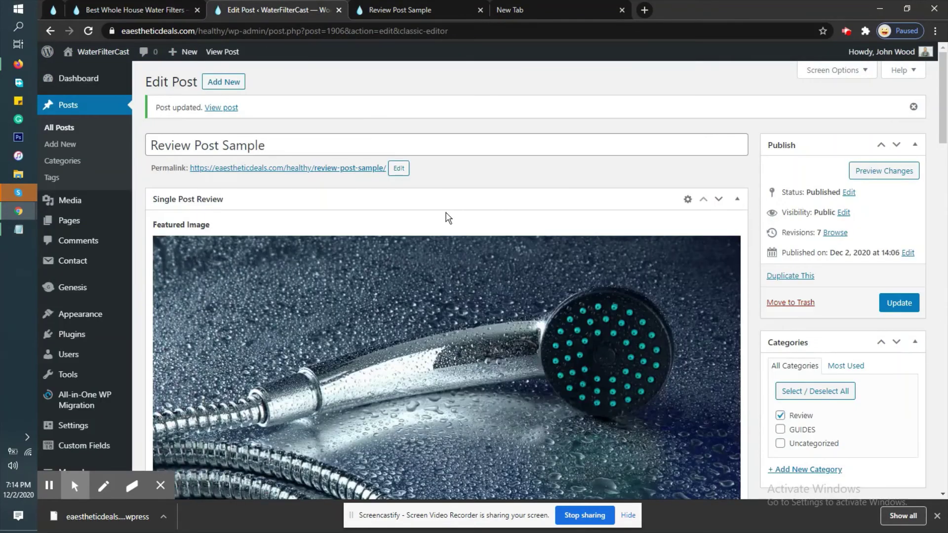
scroll(444, 212, "down", 15)
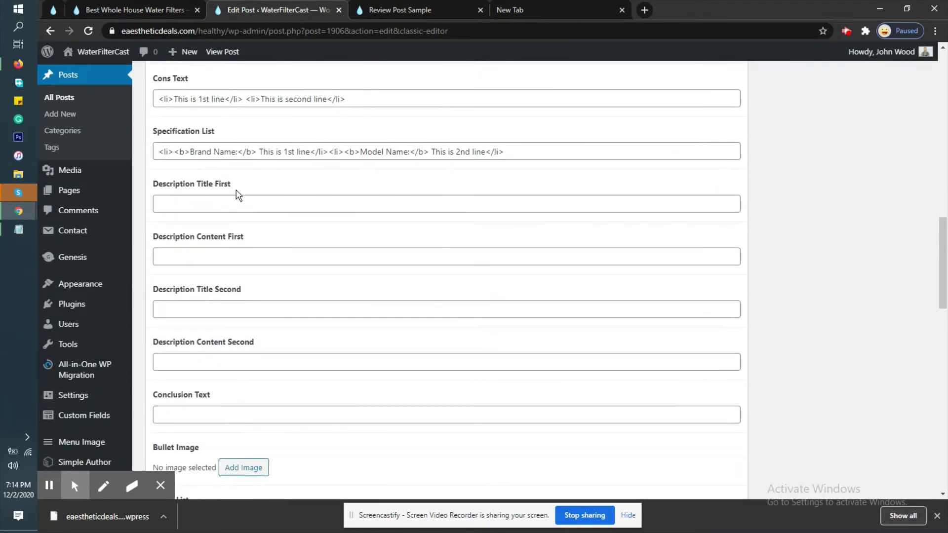
left_click_drag(236, 190, 156, 182)
left_click(185, 201)
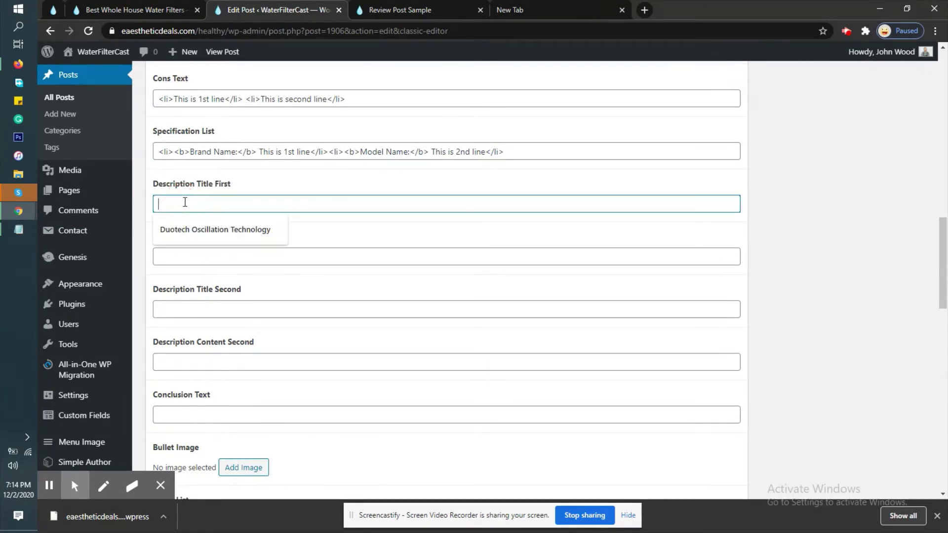
right_click(185, 202)
left_click(186, 295)
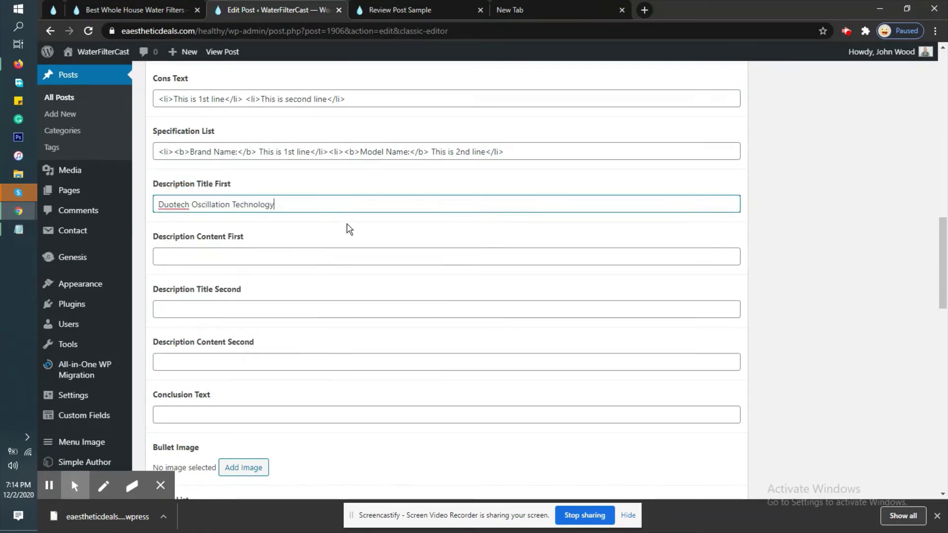
Copy the paragraph under "Duotech Oscillation Technology" from the Best Whole House Water Filters review into the Description Content First field
triple_click(279, 195)
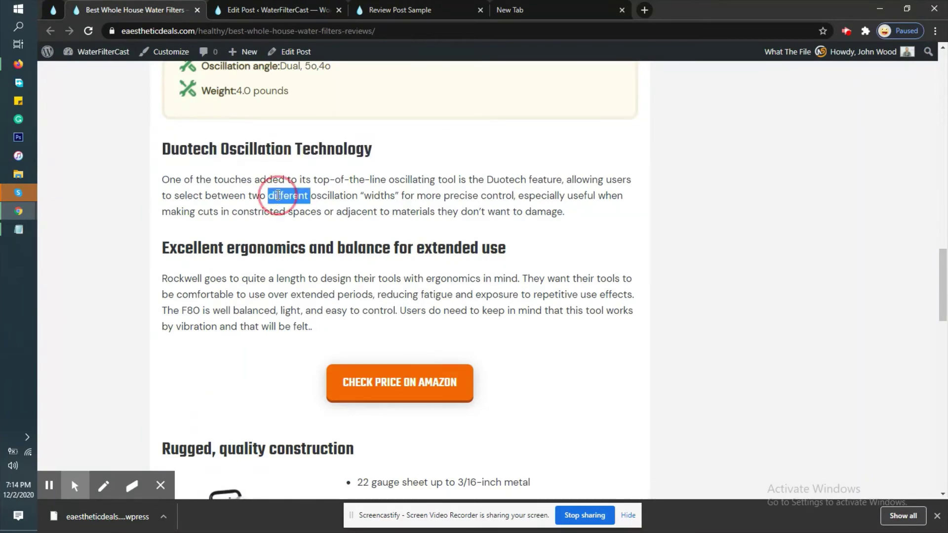
right_click(257, 184)
left_click(285, 192)
left_click(257, 6)
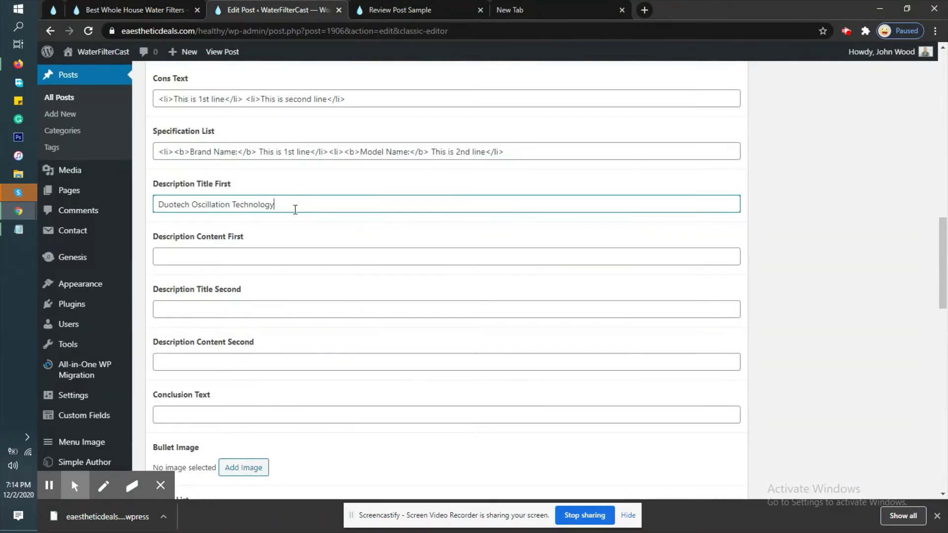
scroll(243, 205, "down", 1)
left_click(241, 198)
right_click(242, 198)
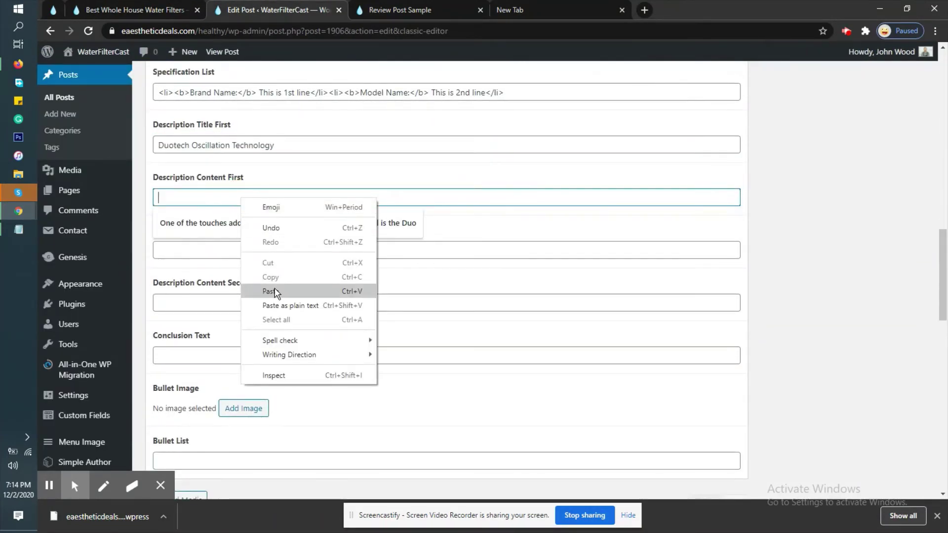
left_click(275, 291)
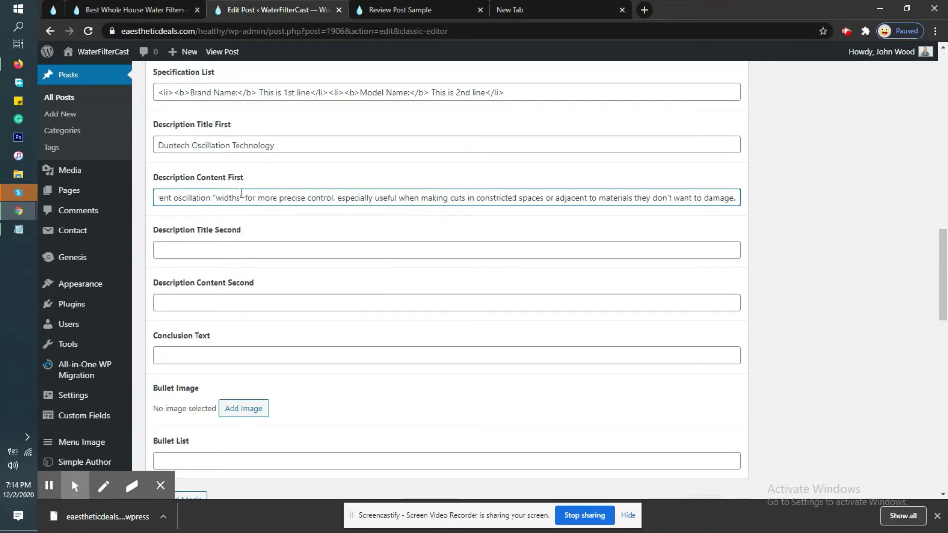
Copy the heading "Excellent ergonomics and balance for extended use" from the Best Whole House Water Filters review and return to the post editor
left_click(162, 5)
scroll(302, 158, "down", 2)
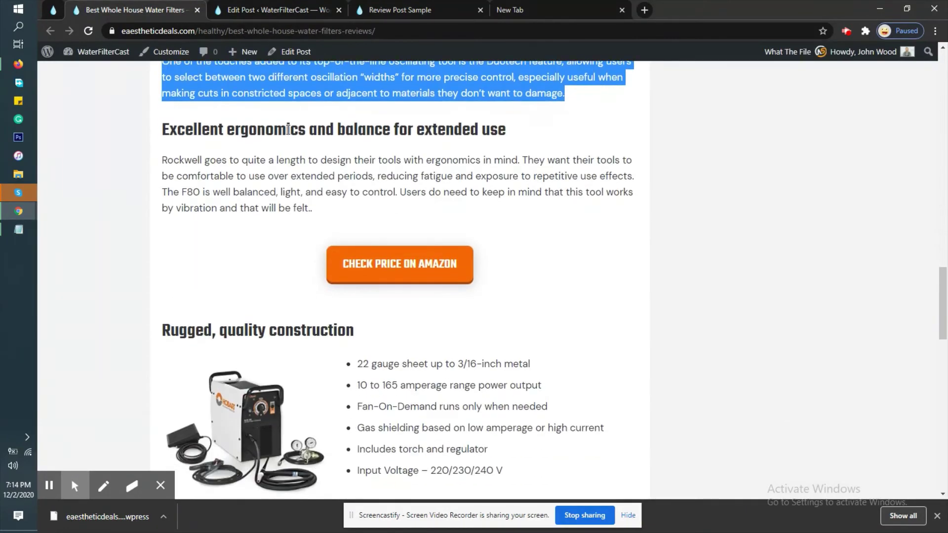
double_click(288, 129)
triple_click(288, 128)
right_click(288, 129)
left_click(307, 134)
left_click(277, 7)
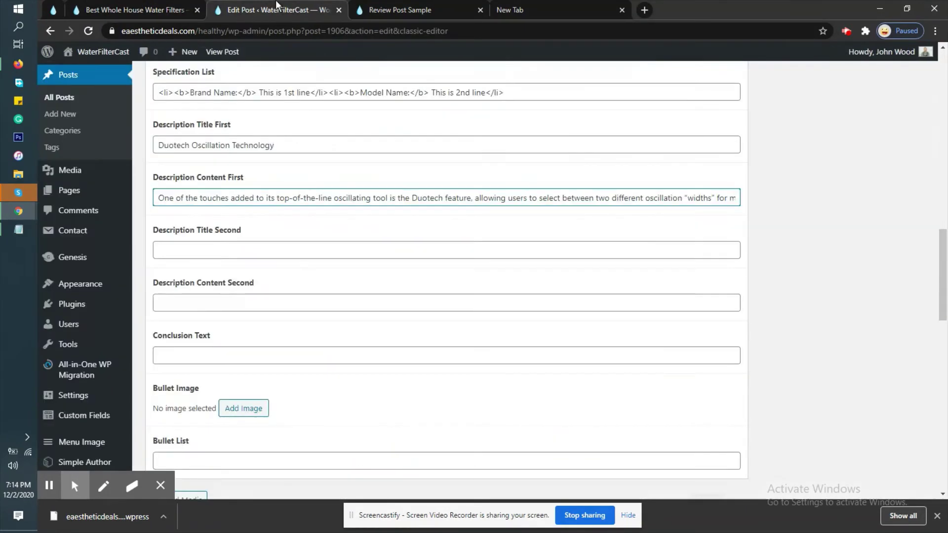
scroll(286, 144, "down", 1)
scroll(286, 145, "down", 1)
left_click(256, 191)
right_click(255, 193)
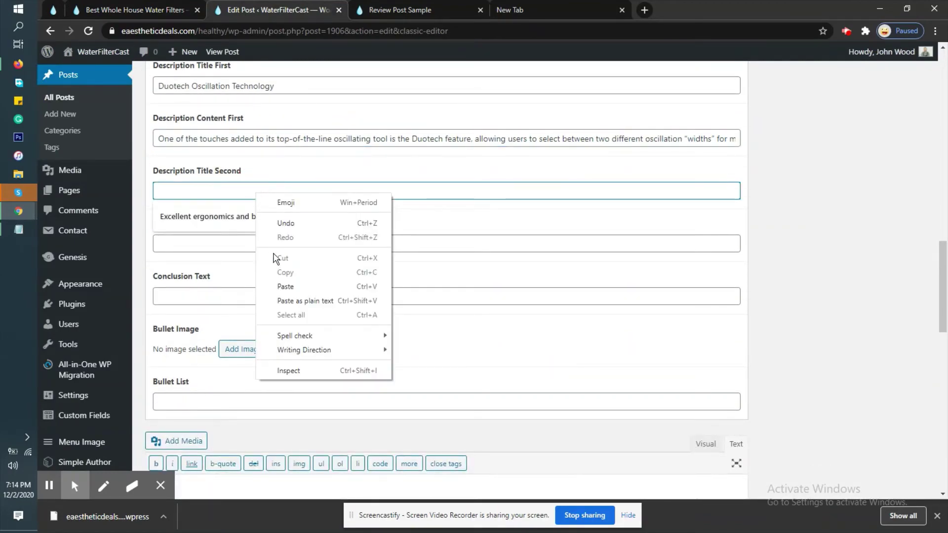
left_click(812, 240)
Update the post and reload the live review page to check the first description's title and content
scroll(809, 239, "up", 15)
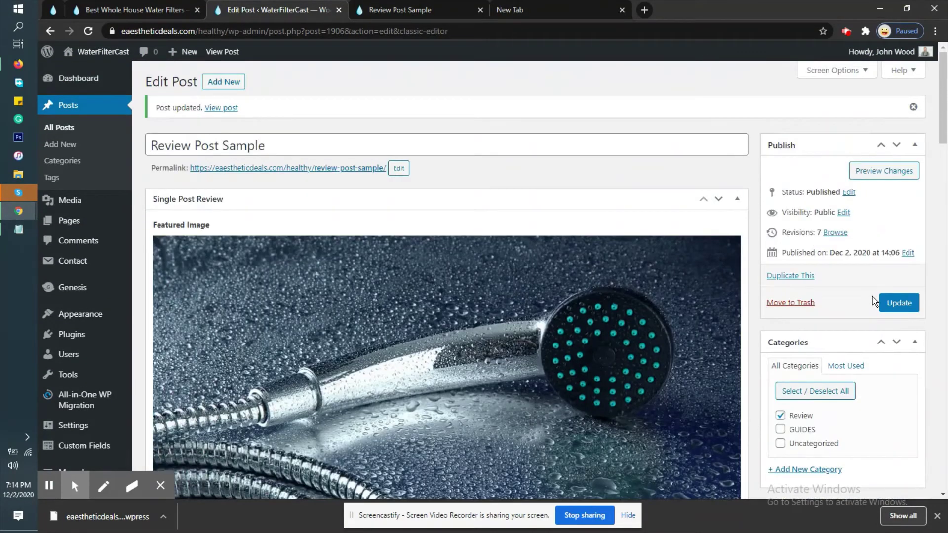
left_click(886, 303)
left_click(400, 9)
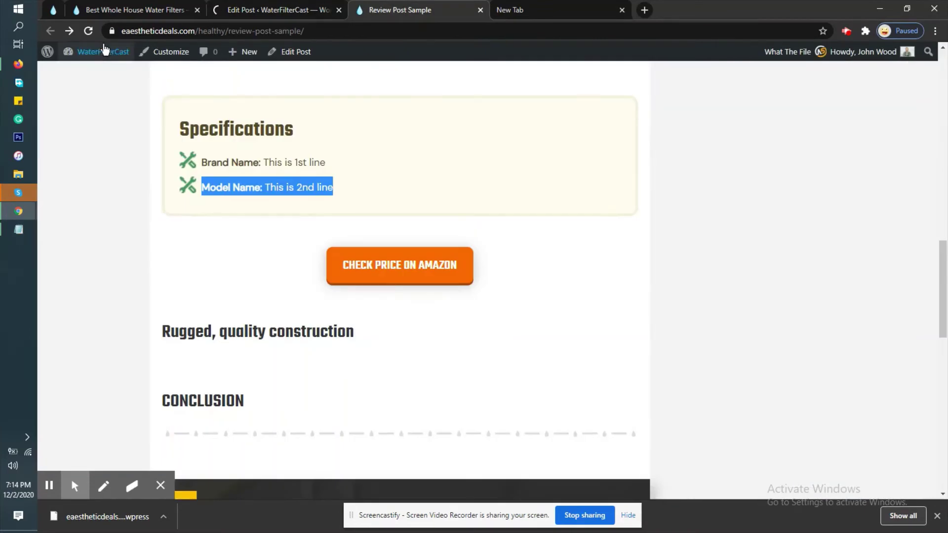
left_click(88, 31)
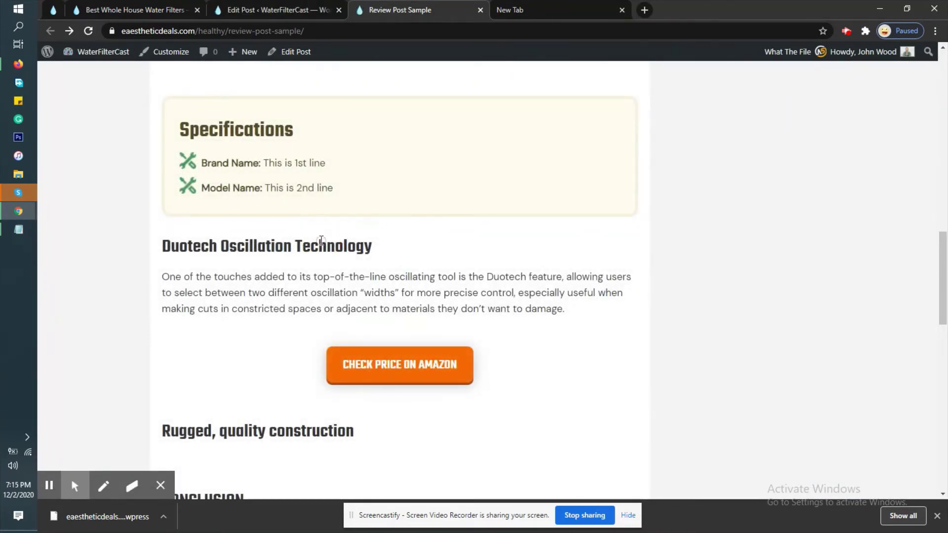
triple_click(321, 241)
triple_click(295, 280)
Return to the post editor and paste "Excellent ergonomics and balance for extended use" into the Description Title Second field
left_click(277, 10)
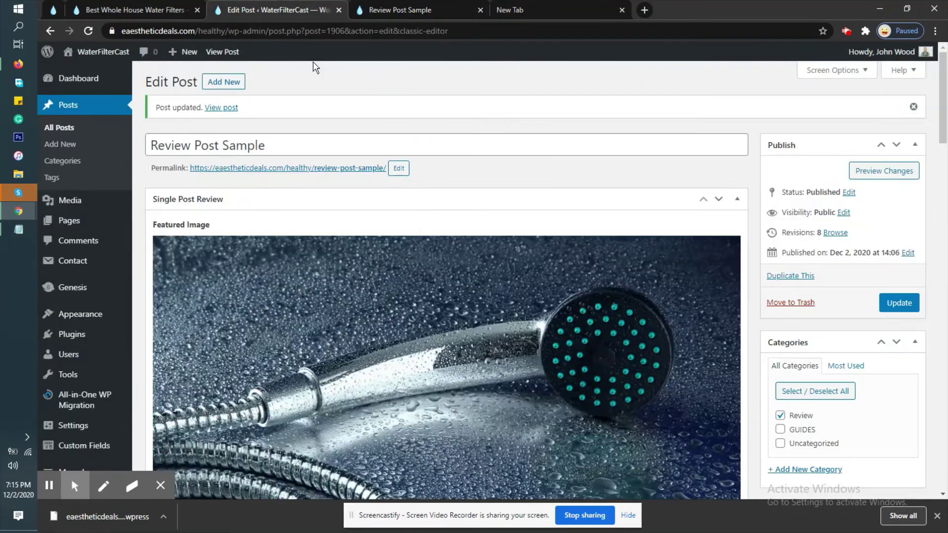
scroll(375, 138, "down", 20)
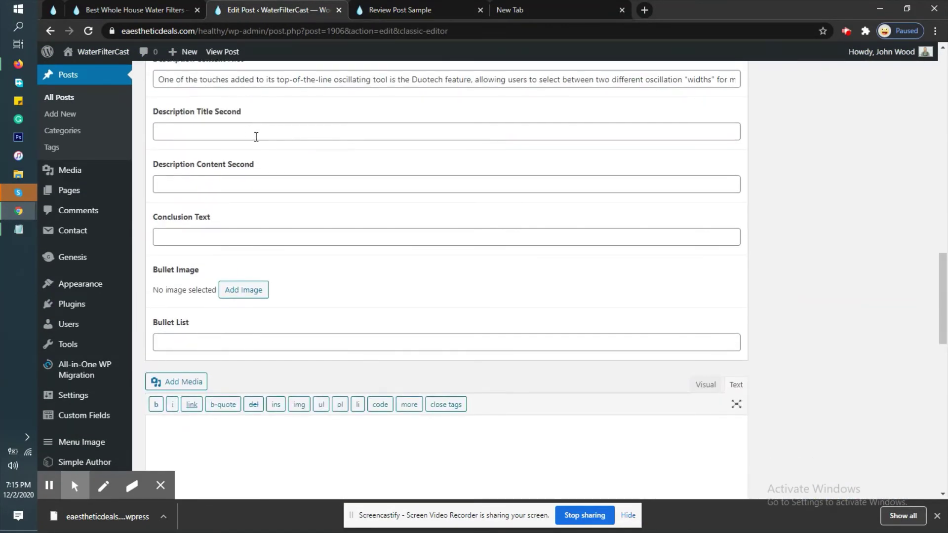
left_click_drag(247, 115, 158, 117)
left_click(191, 132)
right_click(195, 131)
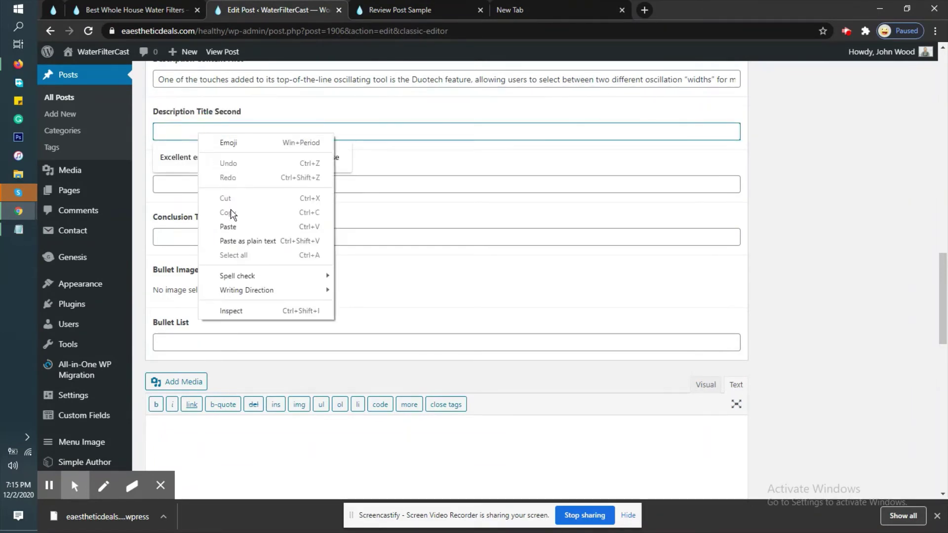
left_click(232, 226)
Copy the paragraph starting "Rockwell goes to quite a length" from the Best Whole House Water Filters review into the Description Content Second field
key("ctrl+shift+Tab")
scroll(275, 171, "down", 1)
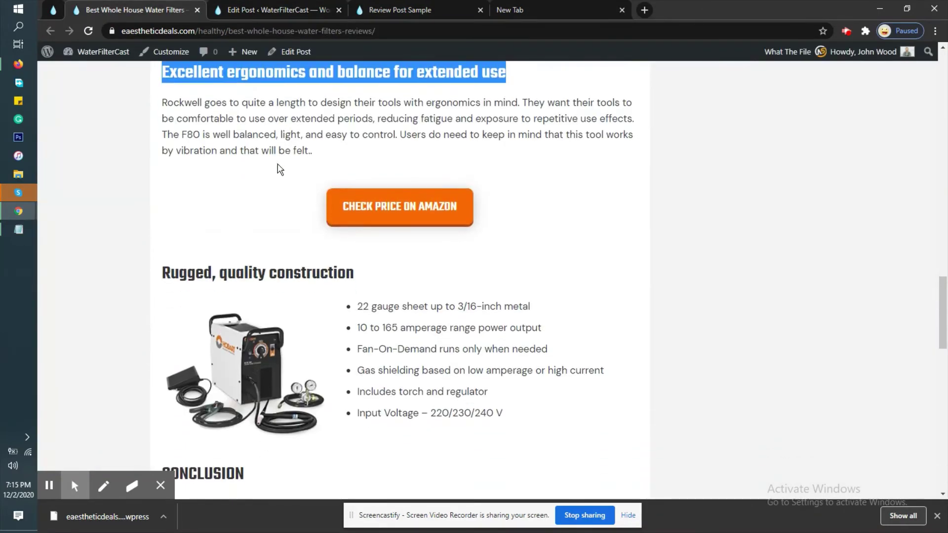
triple_click(253, 115)
right_click(254, 116)
left_click(274, 123)
key("ctrl+Tab")
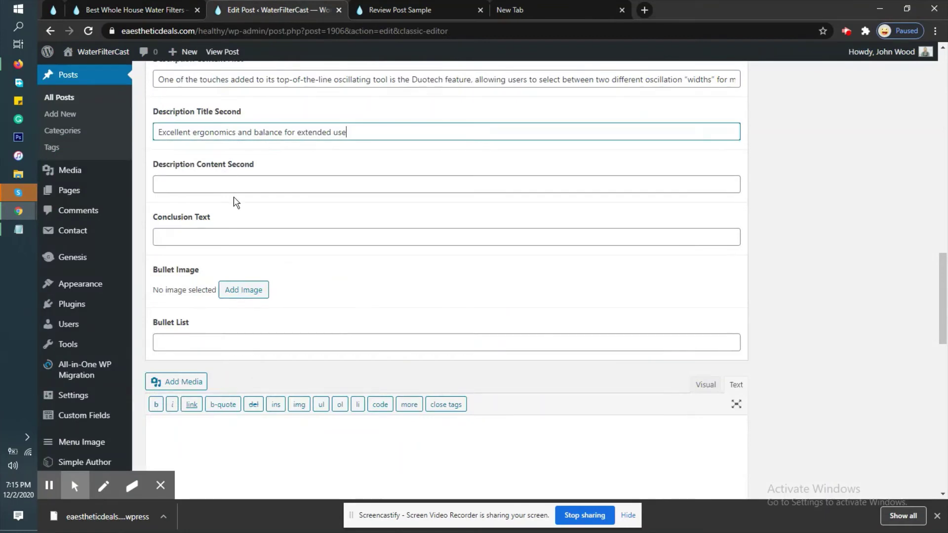
left_click(237, 182)
right_click(237, 182)
left_click(291, 271)
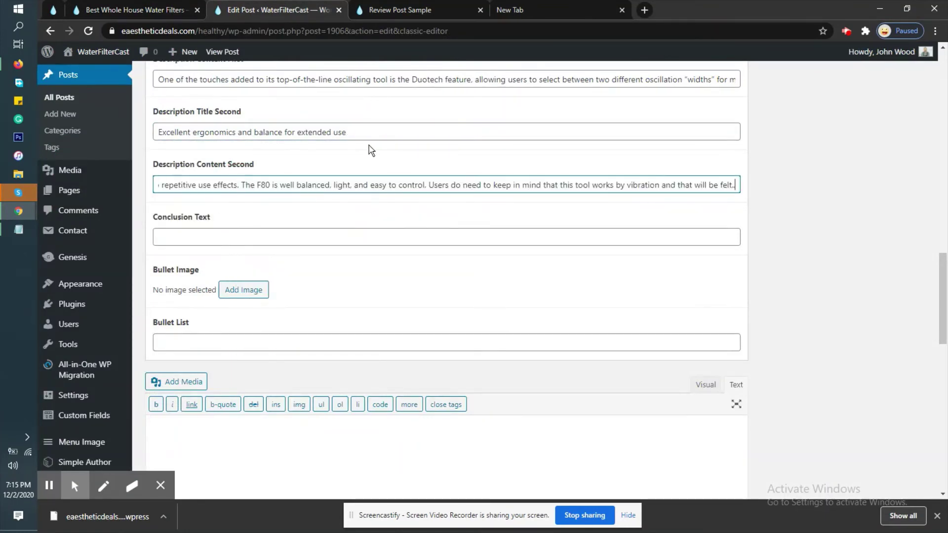
Copy the Conclusion paragraph from the Best Whole House Water Filters review into the Conclusion Text field of the post
left_click(151, 7)
scroll(317, 174, "down", 5)
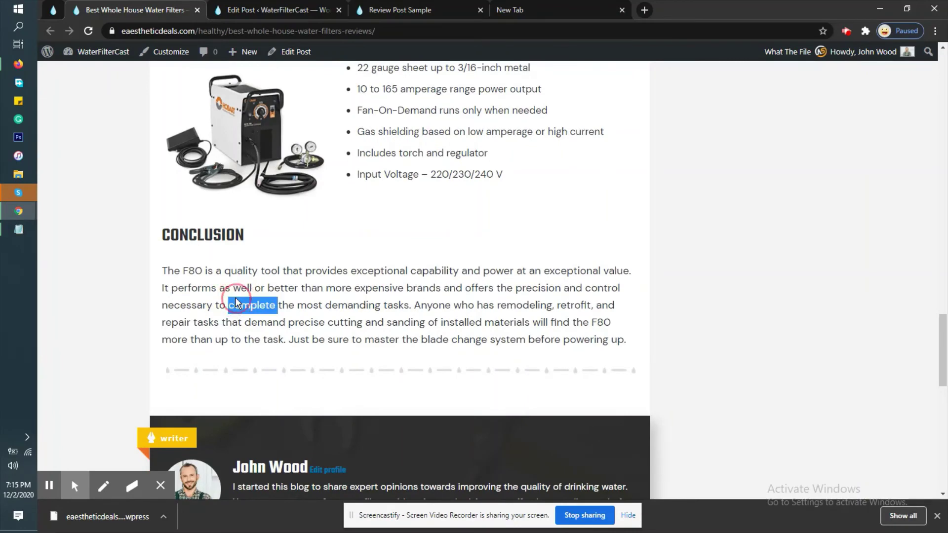
triple_click(236, 303)
right_click(250, 289)
left_click(257, 295)
left_click(261, 5)
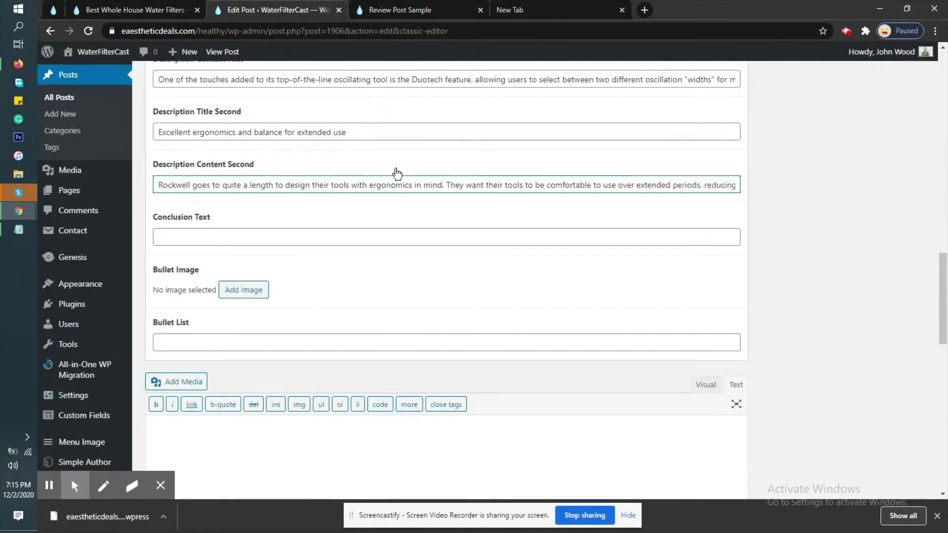
left_click(276, 236)
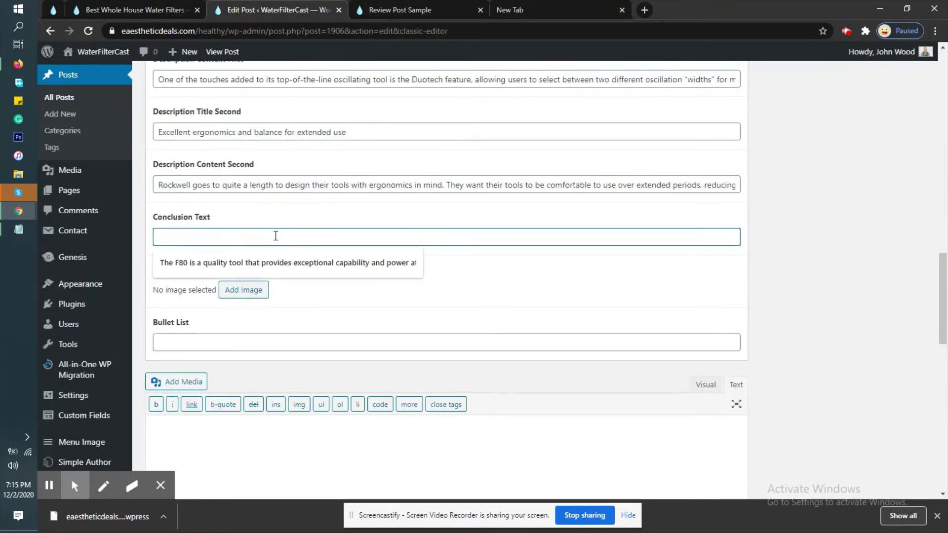
right_click(276, 236)
left_click(307, 328)
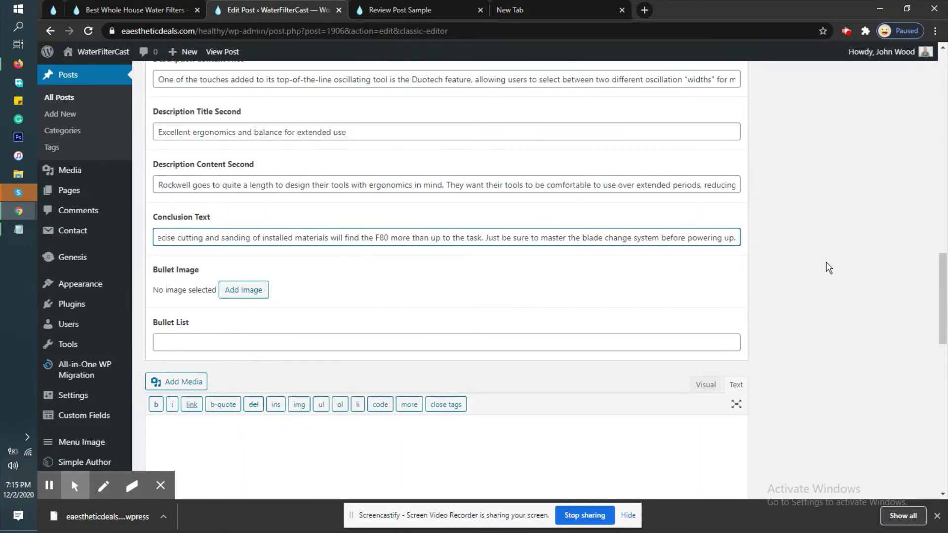
Update the post and reload the live review page with the second description and conclusion
scroll(825, 264, "up", 15)
left_click(891, 304)
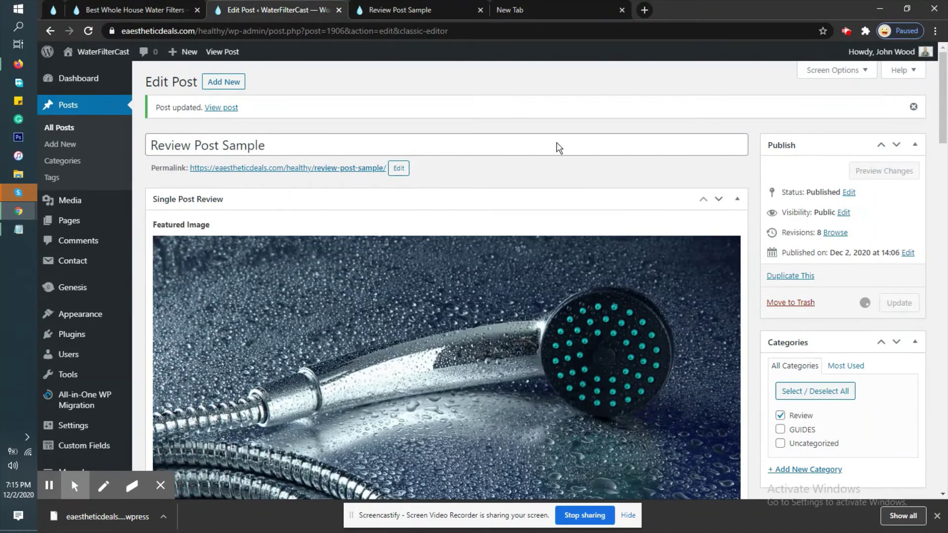
left_click(372, 7)
left_click(88, 30)
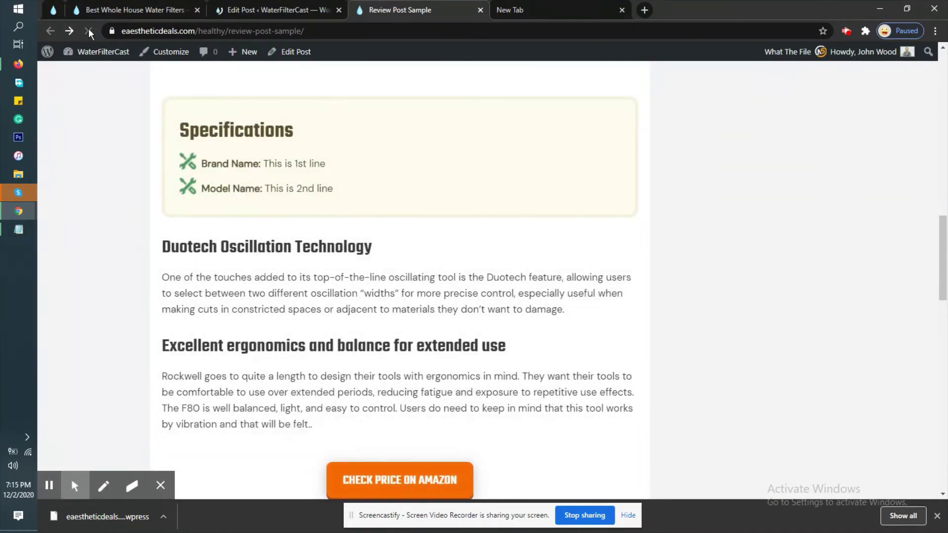
Examine the second description, the "Rugged, quality construction" section and the Conclusion on the live review page
scroll(385, 165, "down", 5)
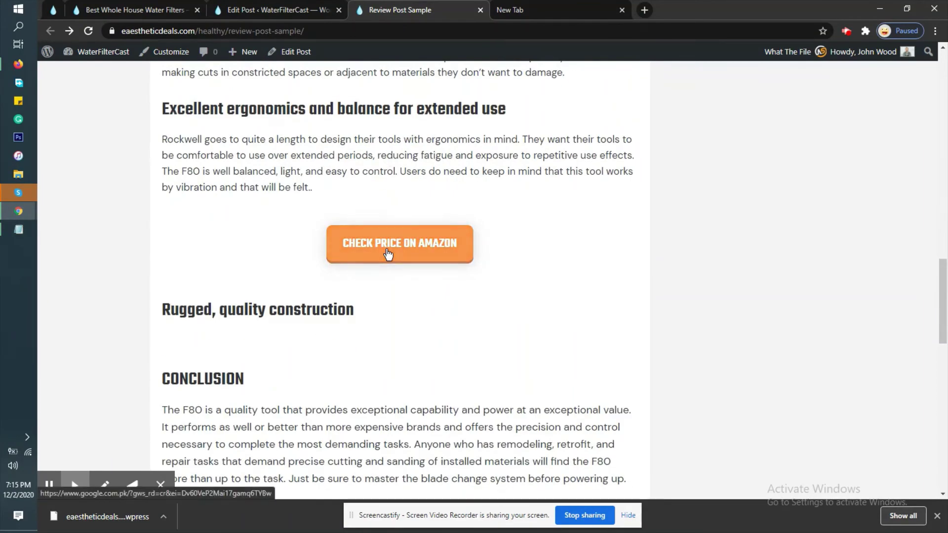
scroll(459, 212, "down", 4)
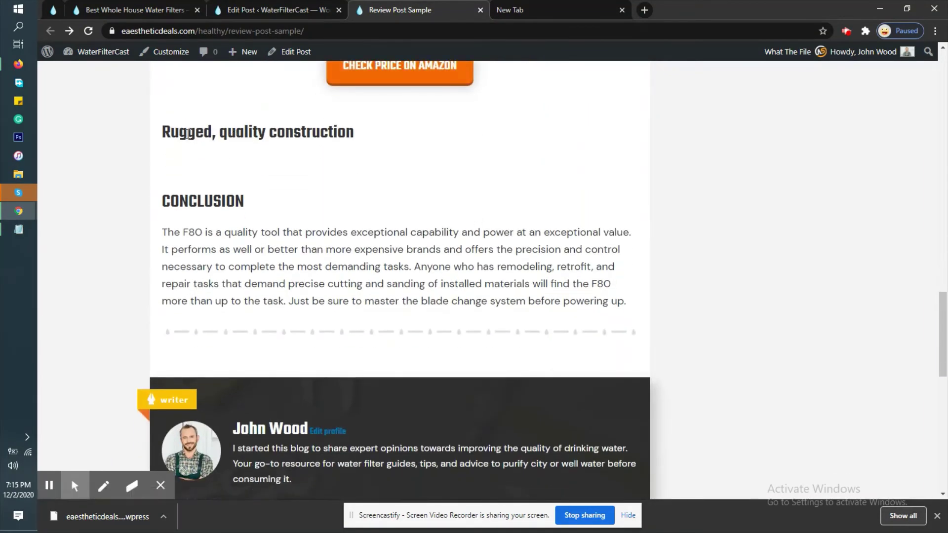
left_click_drag(212, 132, 161, 132)
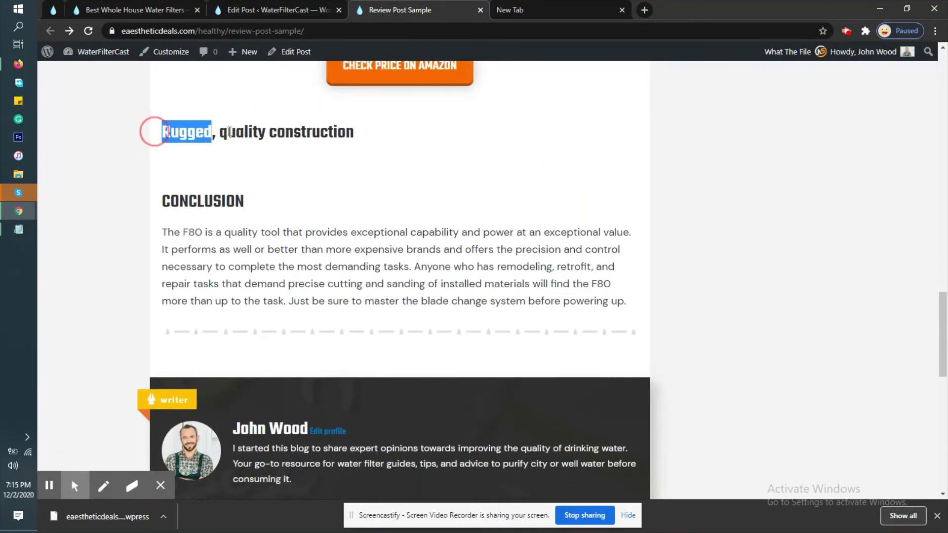
left_click_drag(356, 135, 218, 131)
left_click_drag(243, 201, 147, 198)
scroll(237, 199, "up", 3)
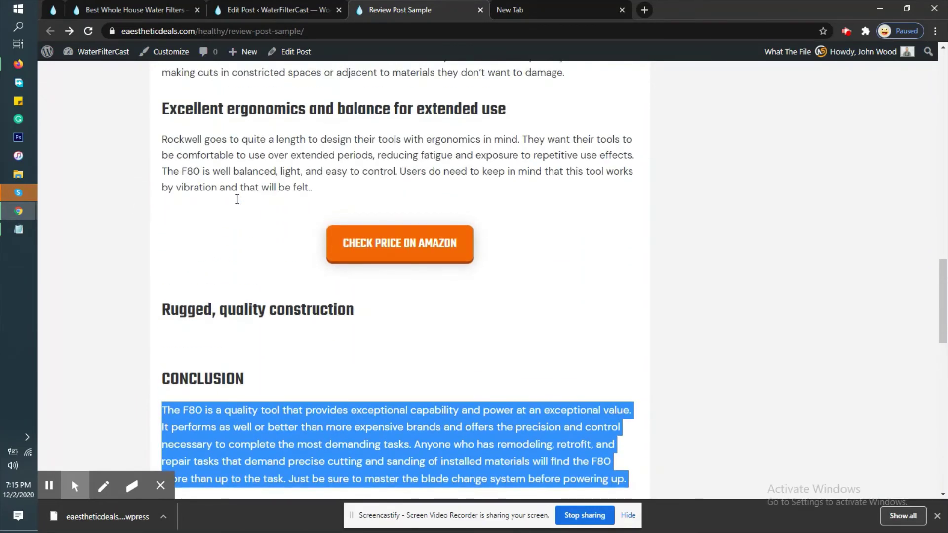
scroll(235, 232, "down", 2)
left_click(216, 264)
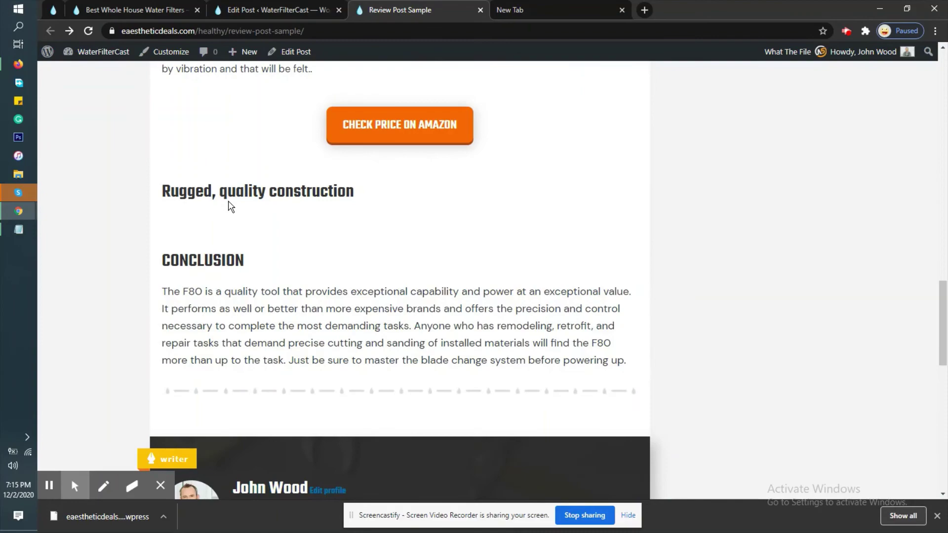
Set the post's Bullet Image to the media library photo of shower heads on display, following the bullet section of the Best Whole House Water Filters review
left_click(266, 10)
scroll(463, 200, "down", 10)
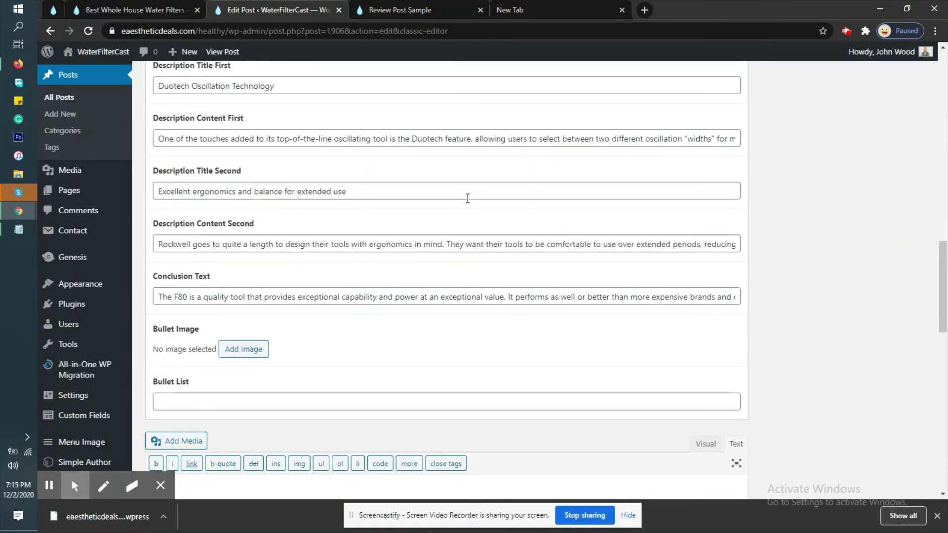
scroll(467, 198, "down", 4)
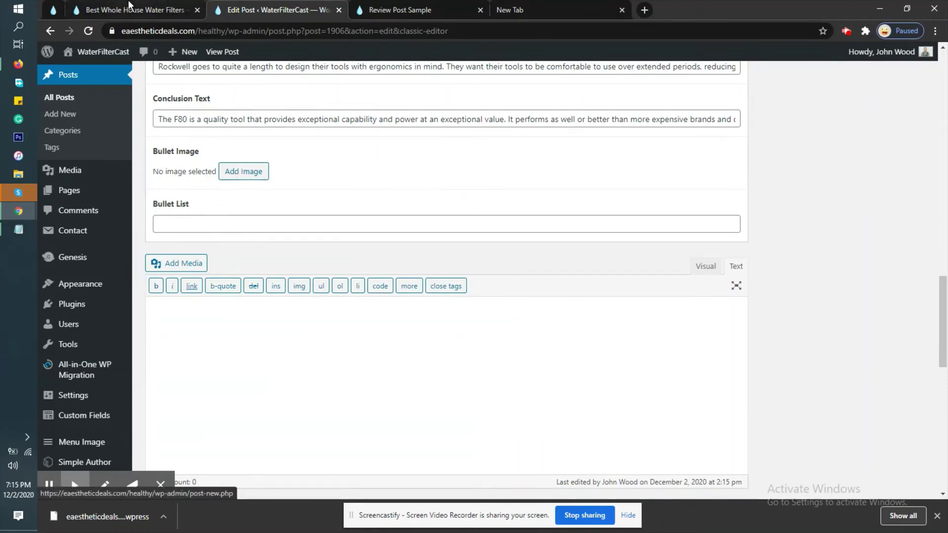
left_click(129, 9)
left_click(414, 236)
scroll(413, 237, "up", 3)
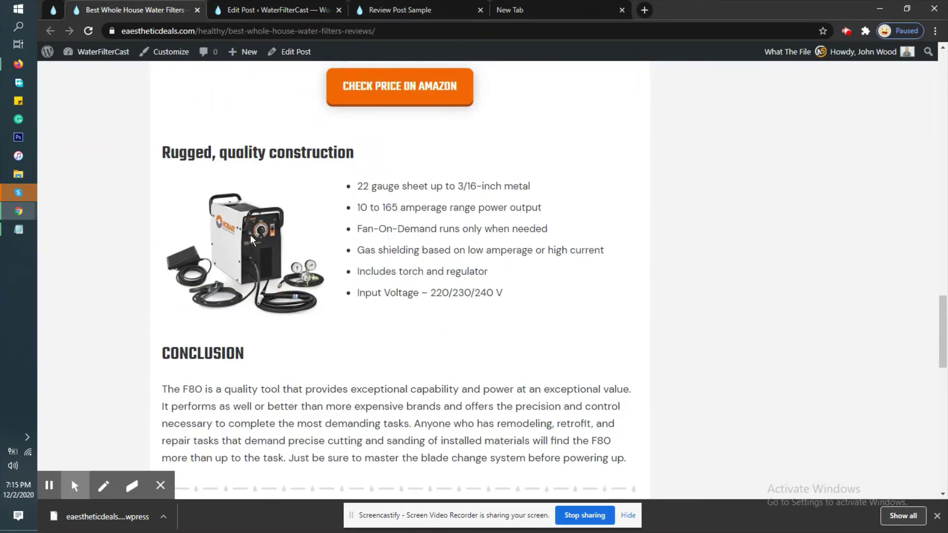
left_click(266, 6)
left_click(252, 171)
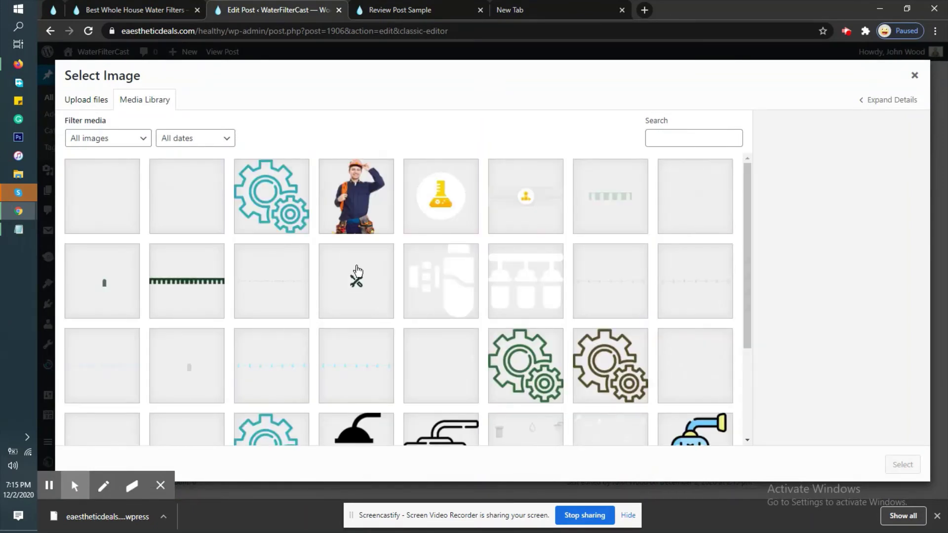
scroll(345, 264, "down", 6)
scroll(358, 269, "down", 3)
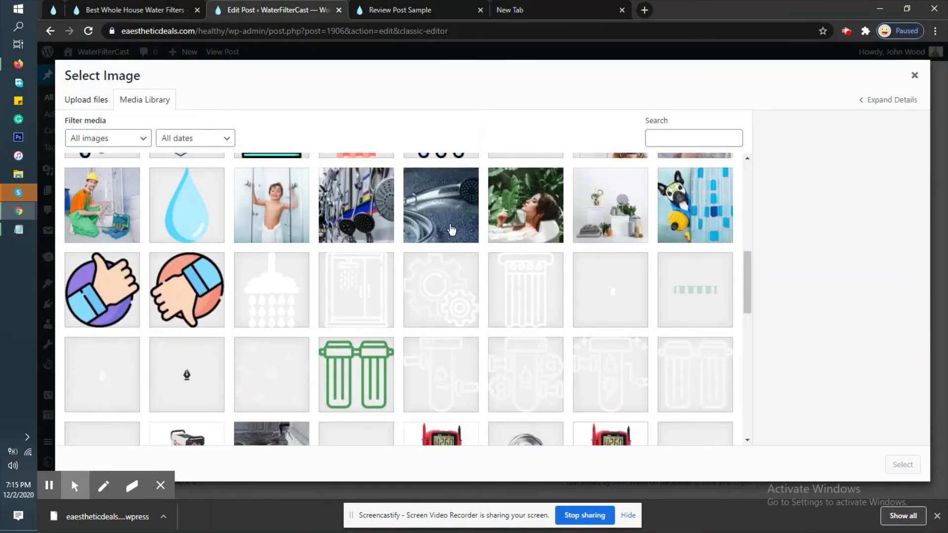
left_click(376, 223)
left_click(899, 465)
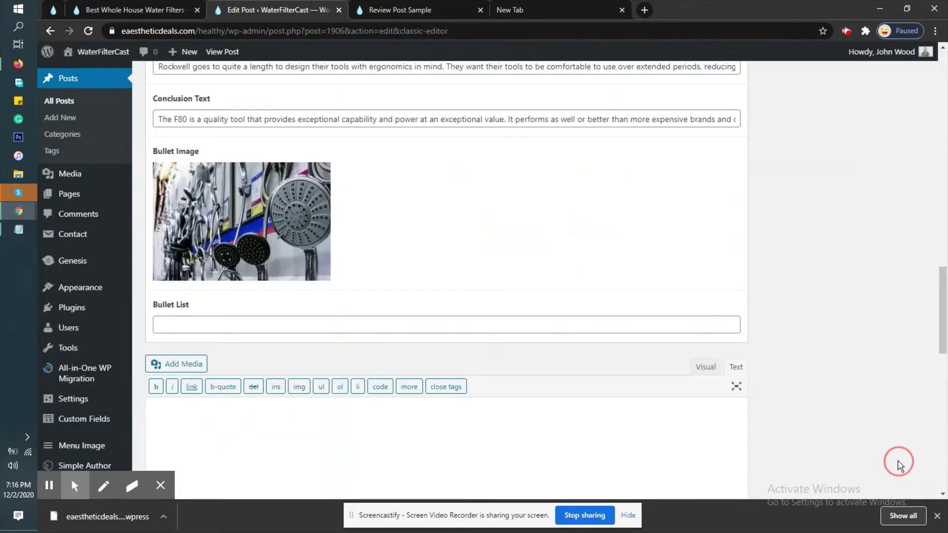
Enter the first HTML list item, "<li>This is 1st line </li>", in the Bullet List field
left_click(240, 328)
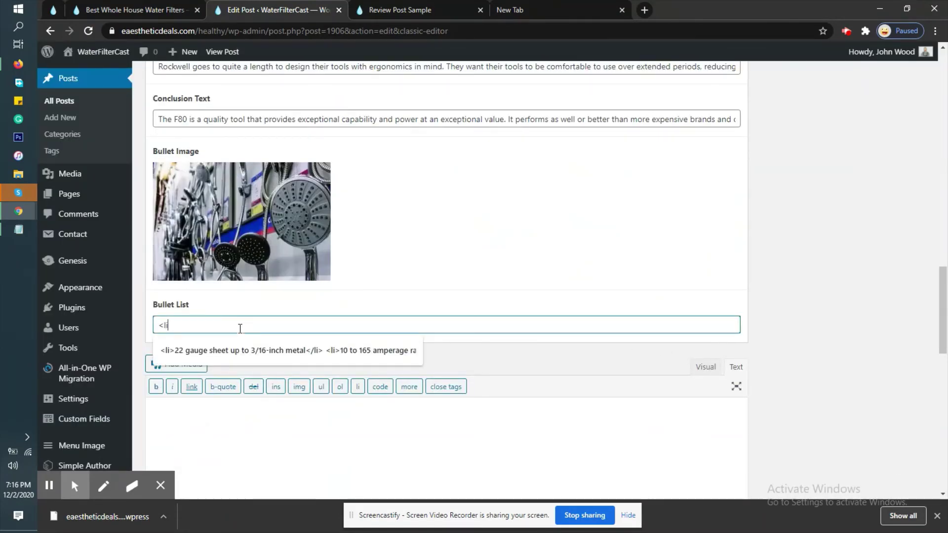
type("<li></li>")
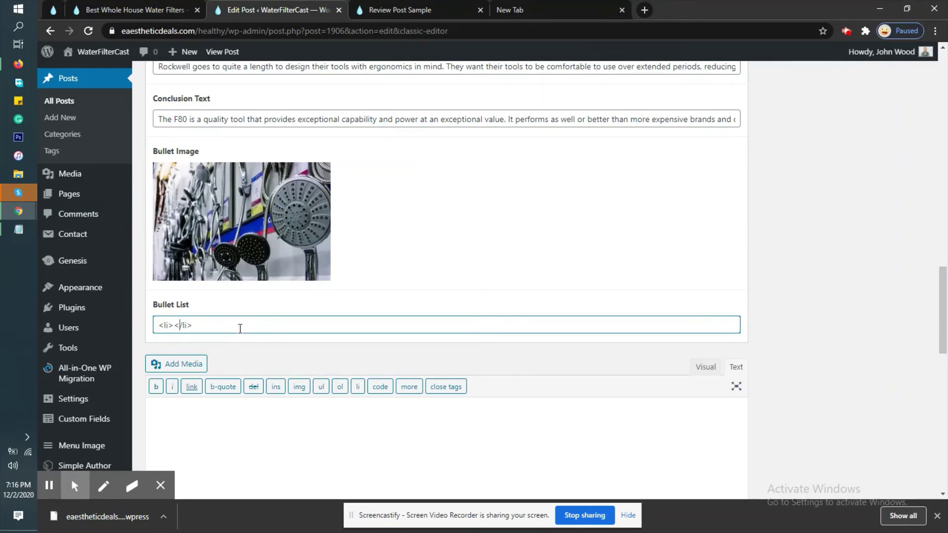
type("This is 1st line")
Duplicate the first Bullet List item and change the copy to read "<li>This is 2nd line </li>"
triple_click(224, 322)
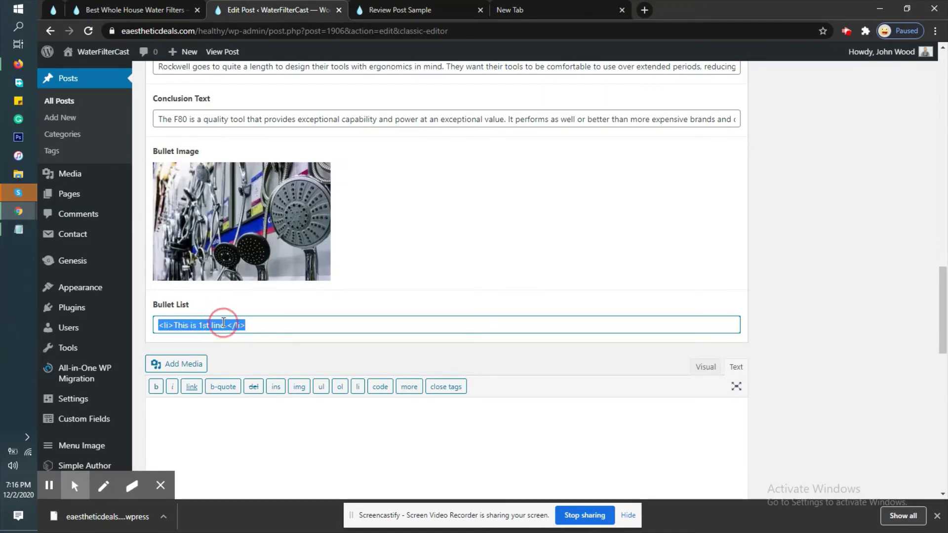
right_click(222, 323)
left_click(232, 372)
left_click(285, 329)
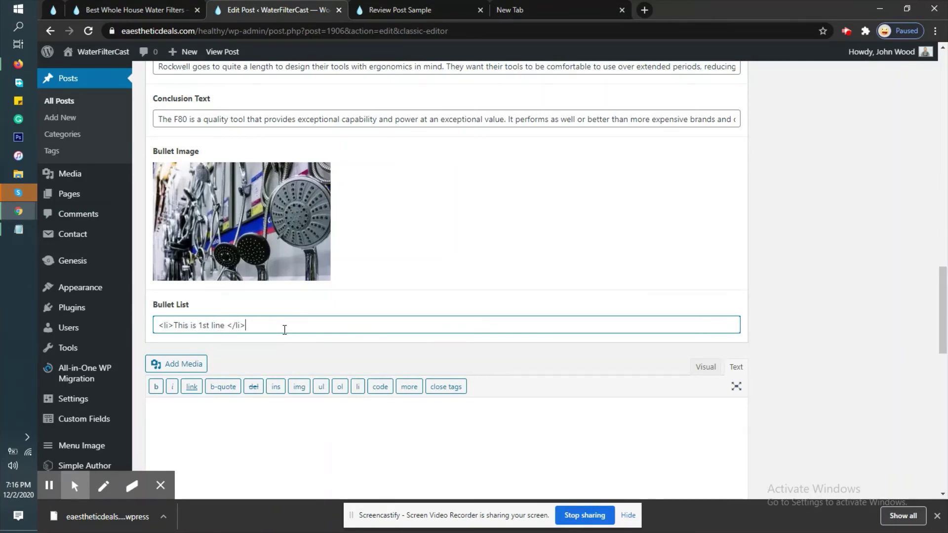
key("ctrl+v")
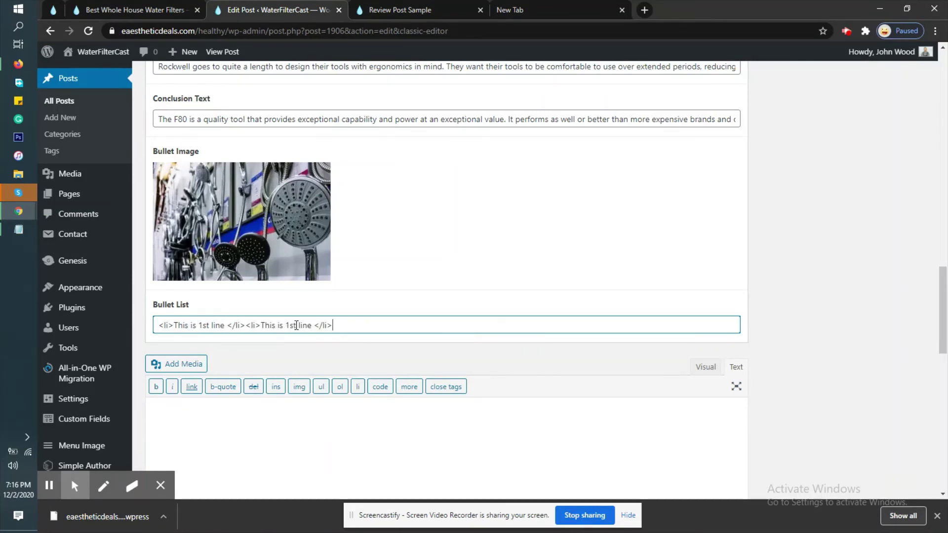
left_click(289, 325)
key("BackSpace")
key("Delete")
key("Delete")
type("2nd")
Duplicate the second Bullet List item and change the copy to read "<li>This is 3rd line </li>"
left_click_drag(342, 322, 248, 325)
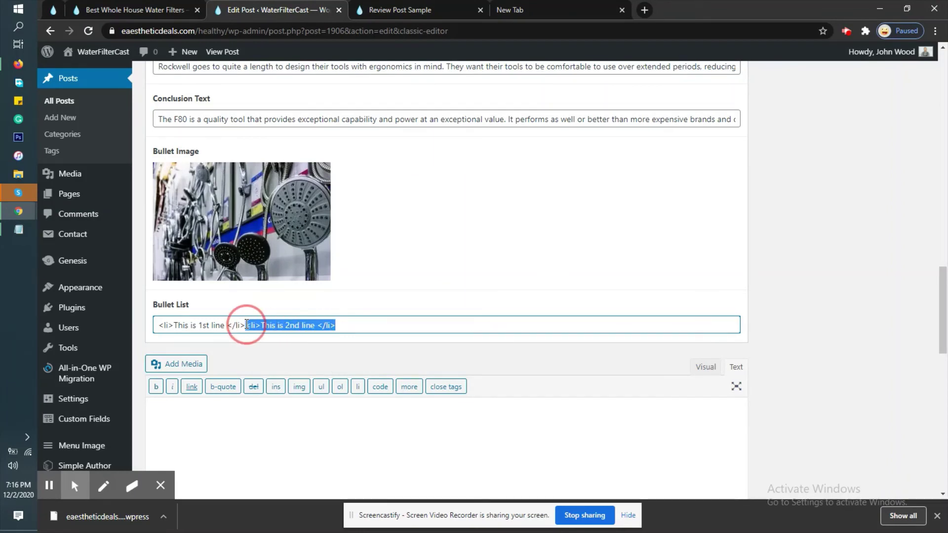
right_click(260, 326)
left_click(291, 368)
left_click(361, 324)
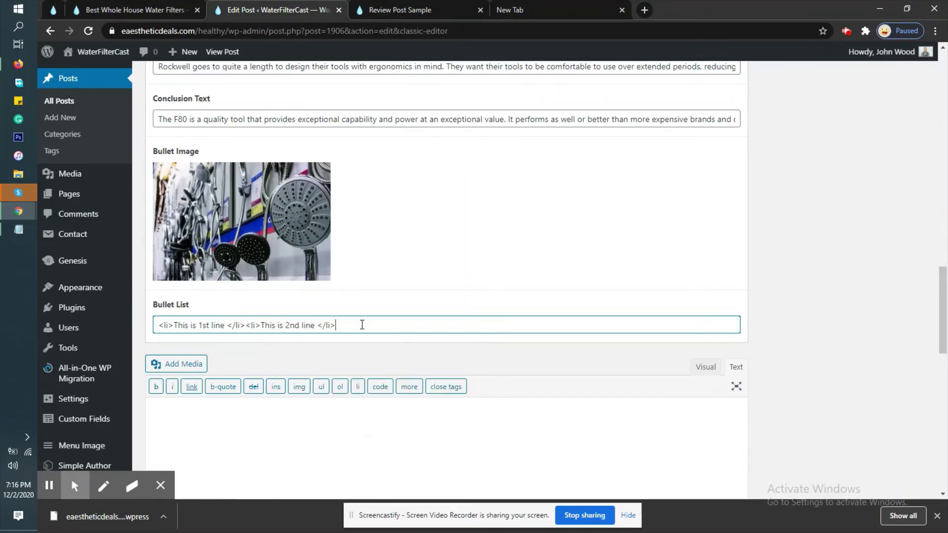
key("ctrl+v")
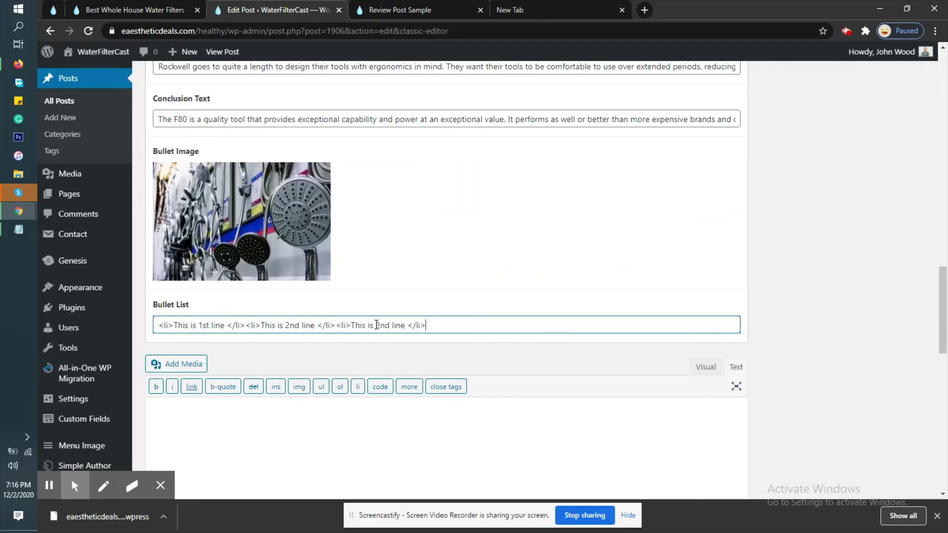
left_click_drag(376, 325, 388, 325)
type("3rd")
Update the post with the bullet image and list, and reload the live review page
scroll(824, 353, "up", 10)
scroll(822, 353, "up", 5)
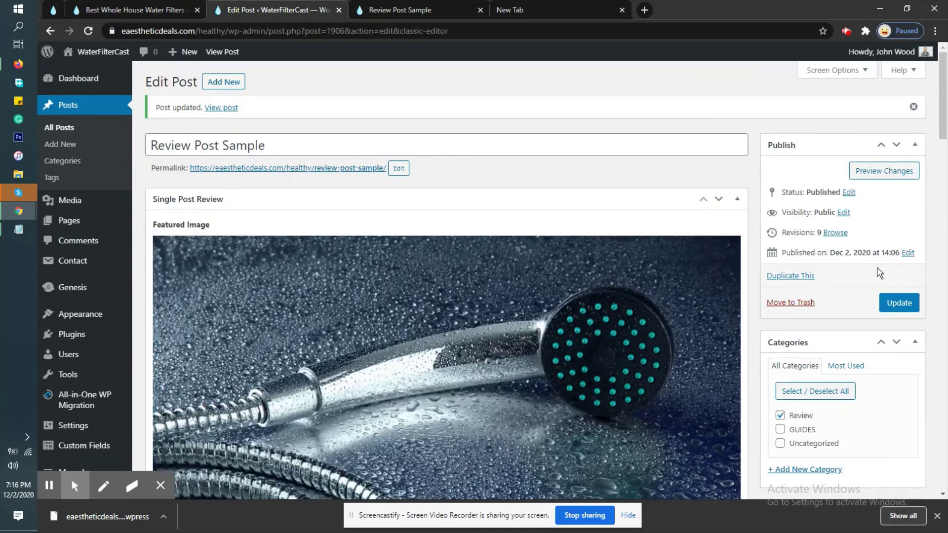
left_click(895, 303)
left_click(380, 6)
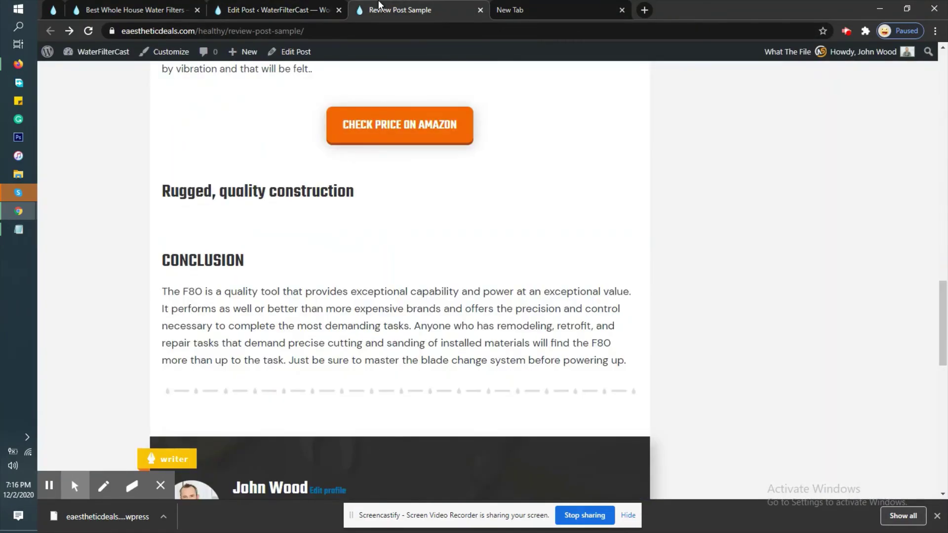
key("F5")
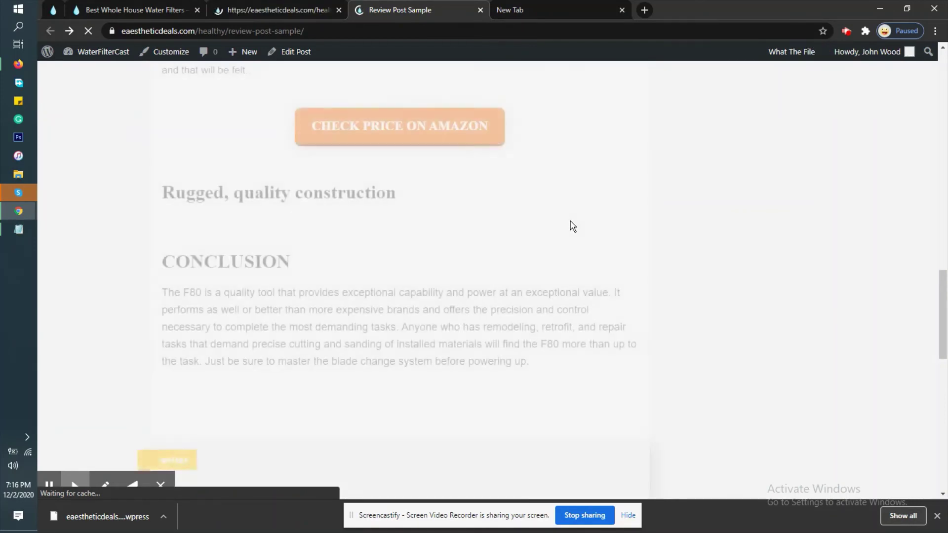
Examine the reloaded live review page for the bullet image and list under "Rugged, quality construction"
scroll(571, 226, "up", 15)
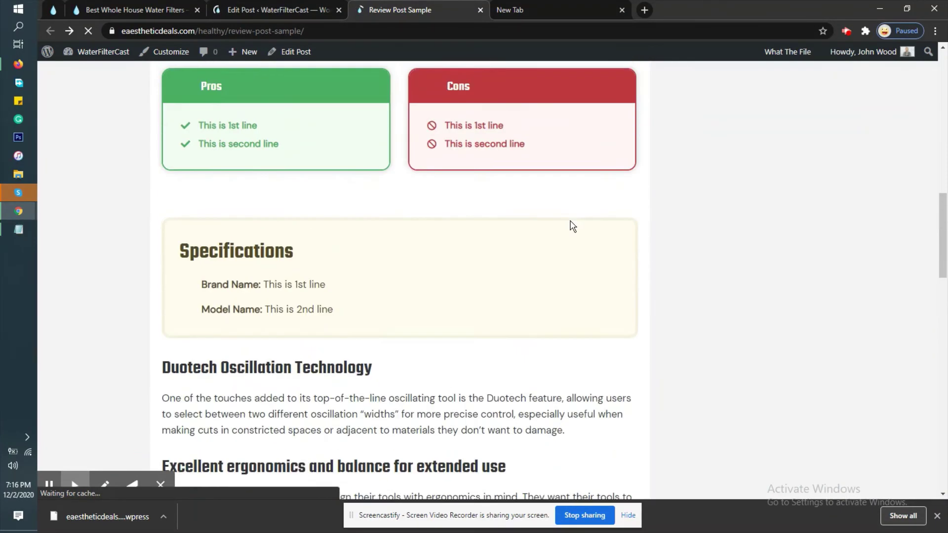
scroll(572, 225, "up", 10)
scroll(571, 225, "down", 14)
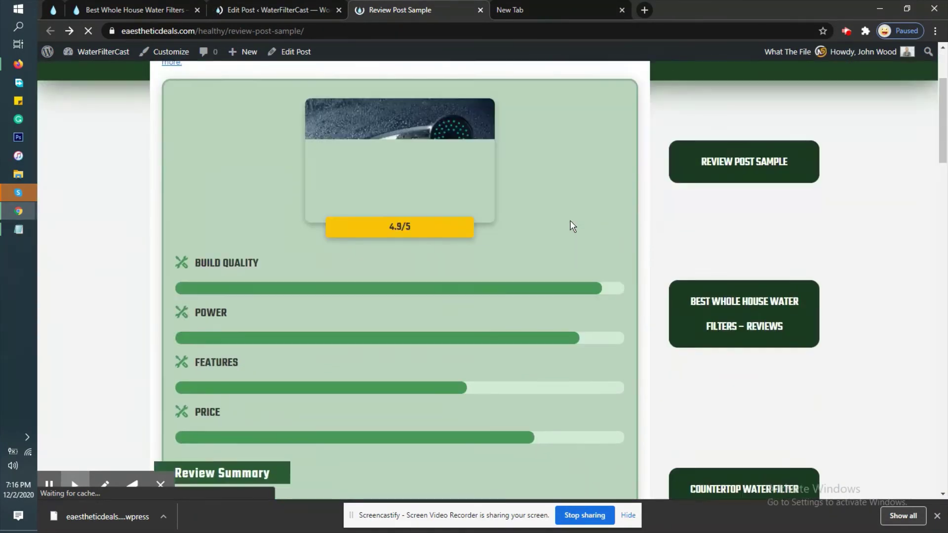
scroll(572, 226, "down", 18)
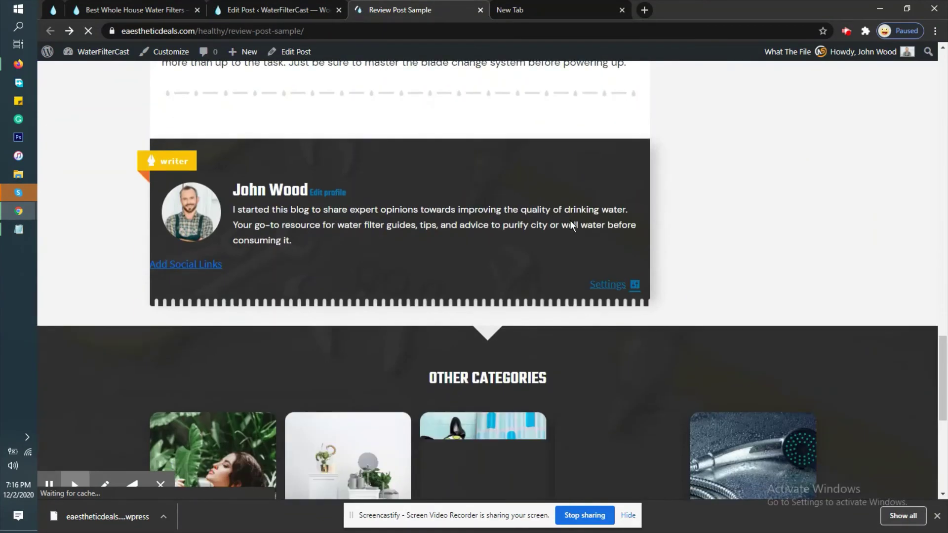
scroll(572, 226, "up", 7)
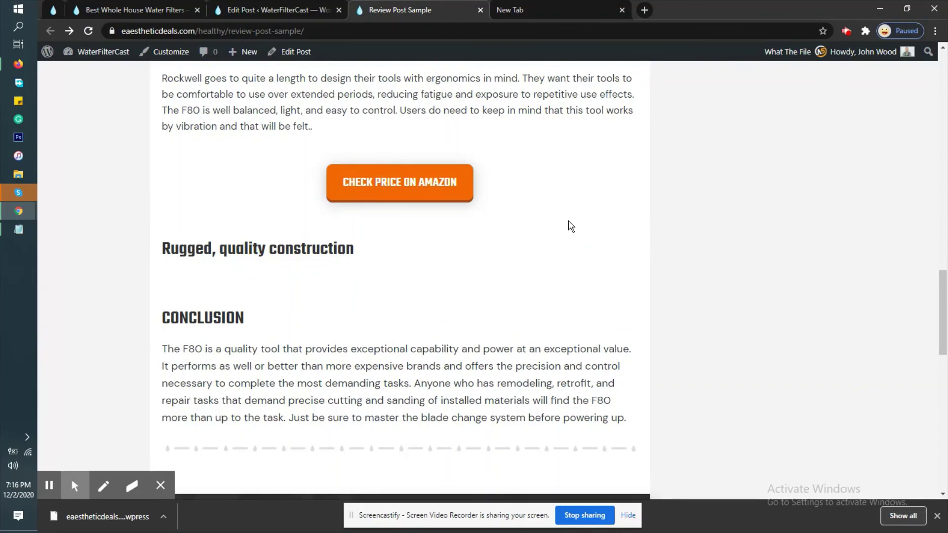
scroll(570, 226, "up", 7)
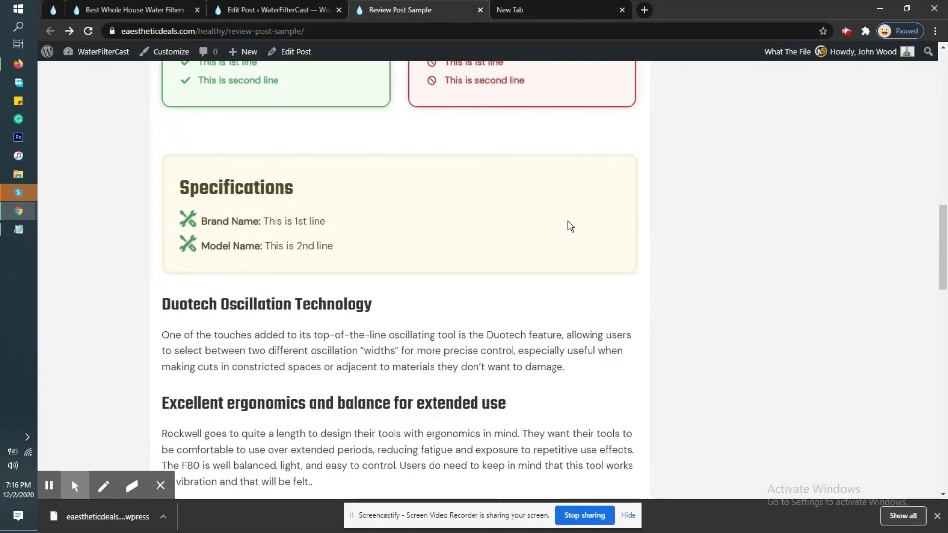
scroll(571, 226, "down", 1)
Check the saved Bullet Image and Bullet List fields in the post editor against the Best Whole House Water Filters review
left_click(276, 10)
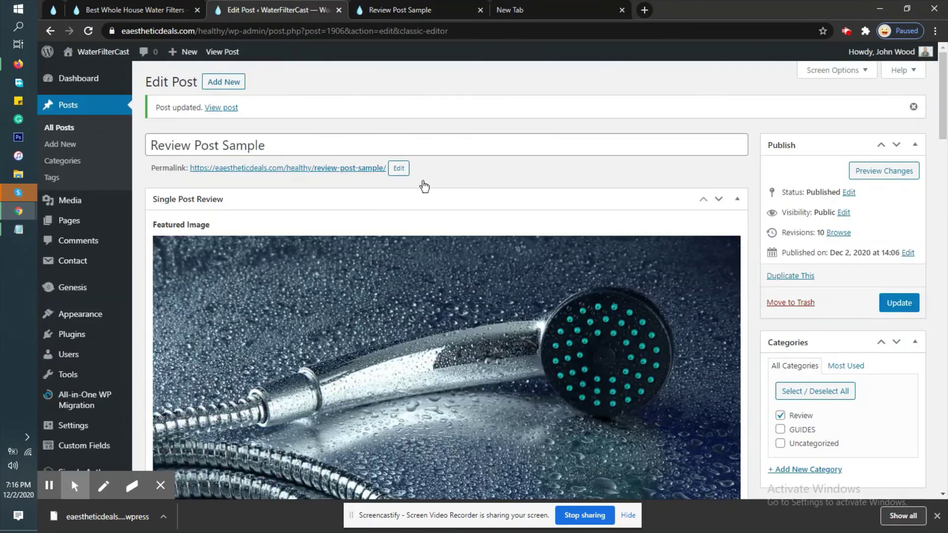
scroll(459, 206, "down", 20)
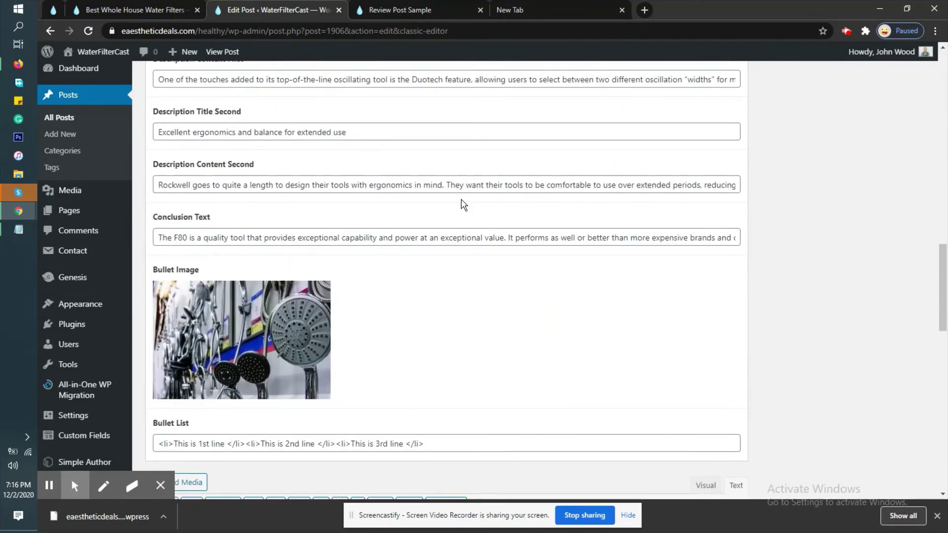
scroll(464, 204, "down", 2)
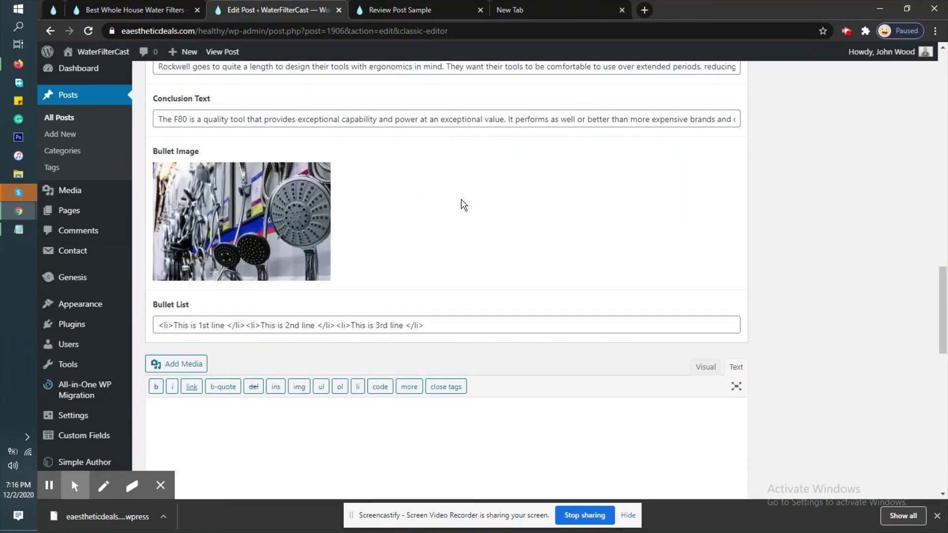
scroll(463, 205, "up", 1)
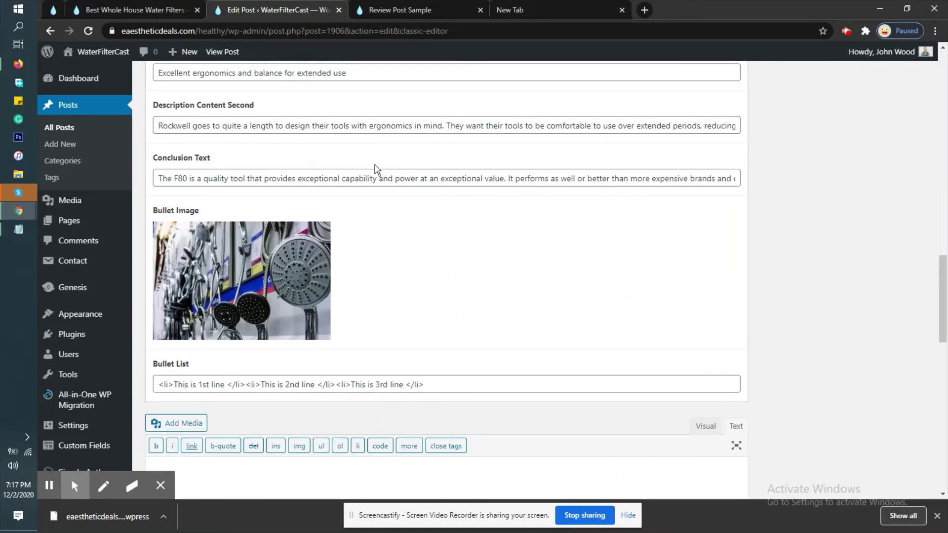
left_click(133, 10)
scroll(414, 194, "down", 2)
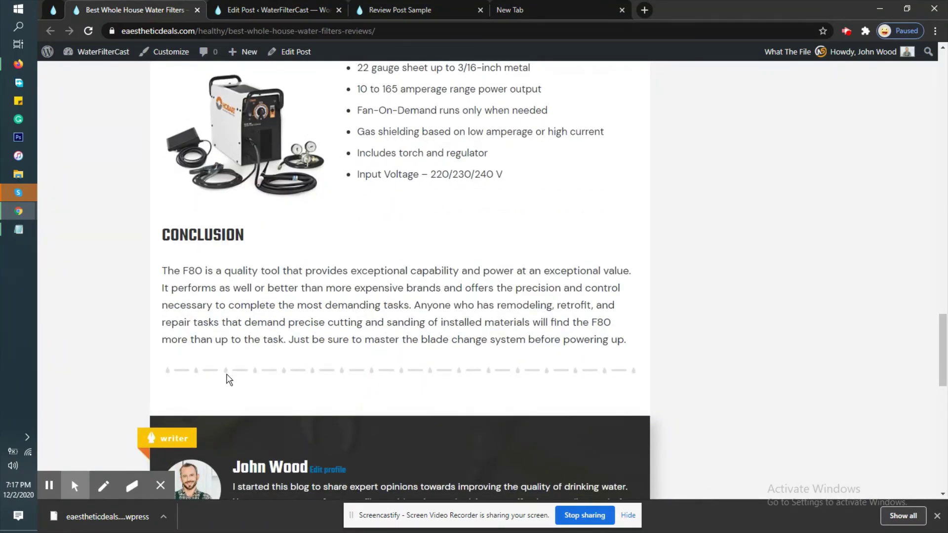
left_click(161, 485)
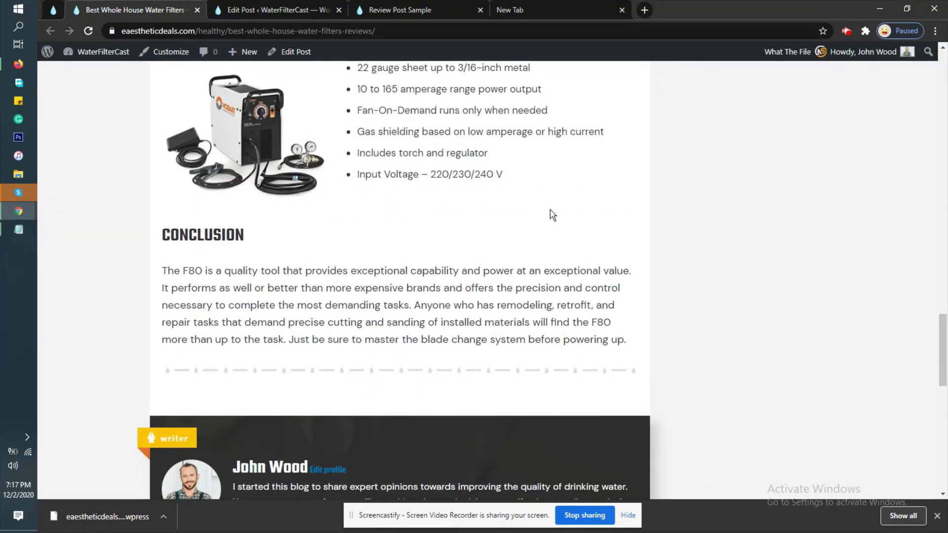